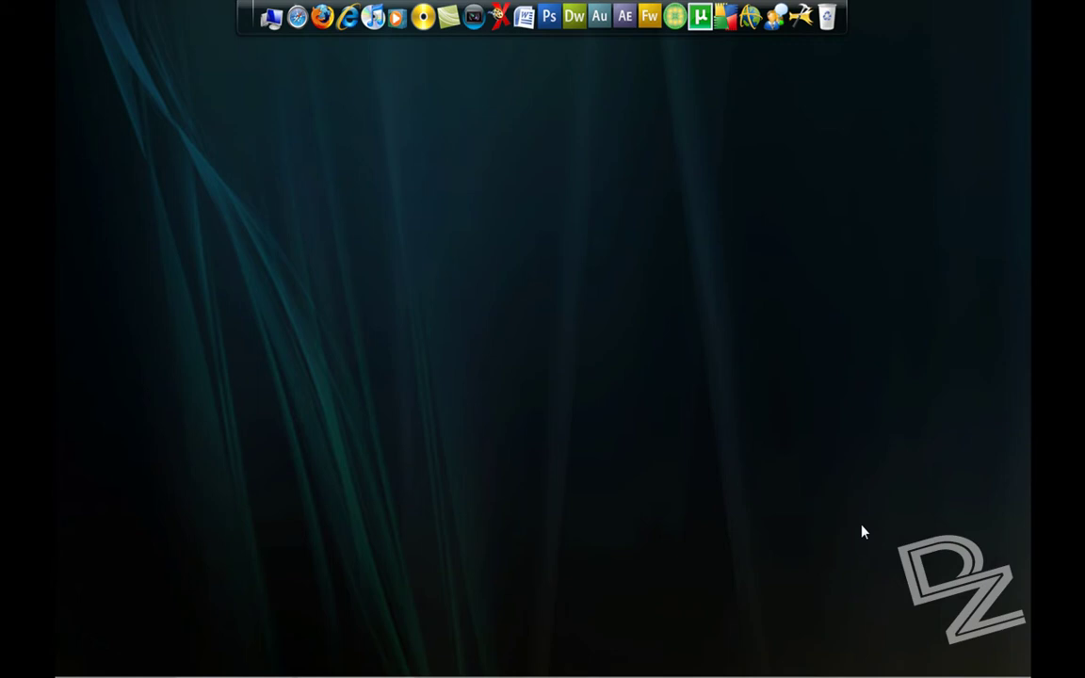
# - Restore Photoshop, select the Move tool and minimize the finished dezignzone.jpg example
pyautogui.moveTo(405, 672)
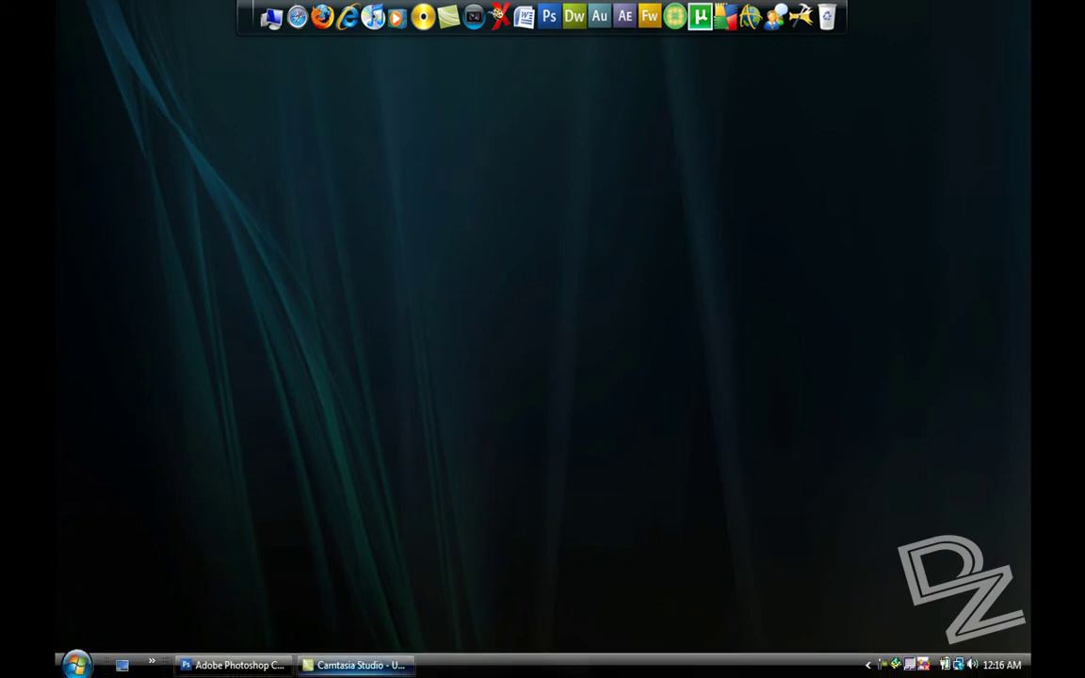
pyautogui.click(239, 665)
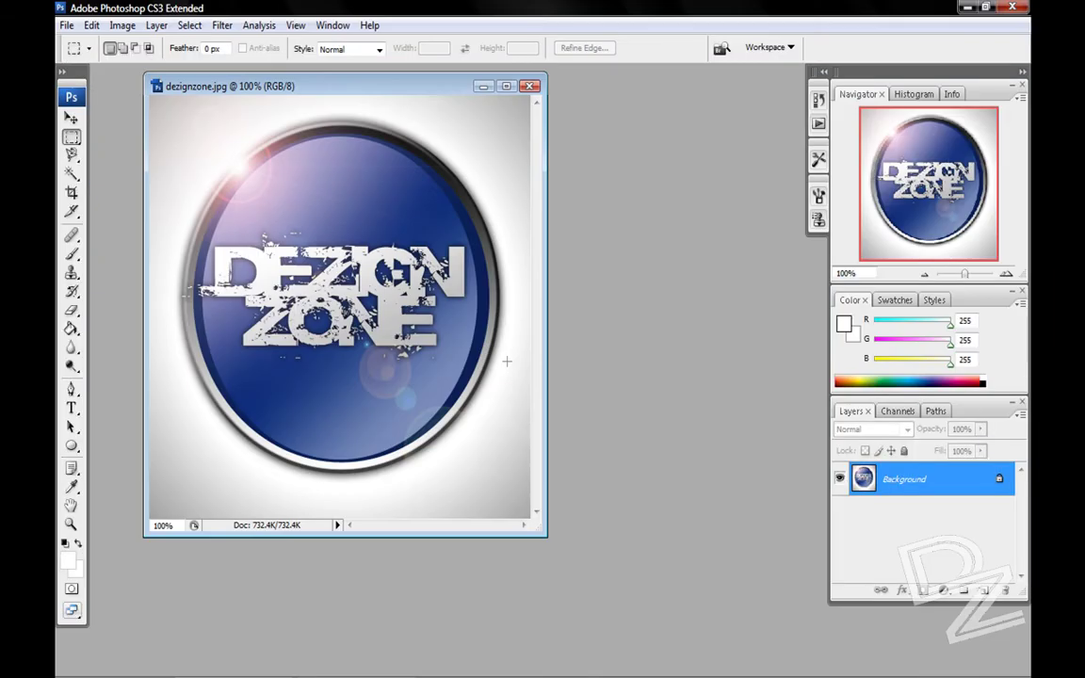
pyautogui.click(71, 118)
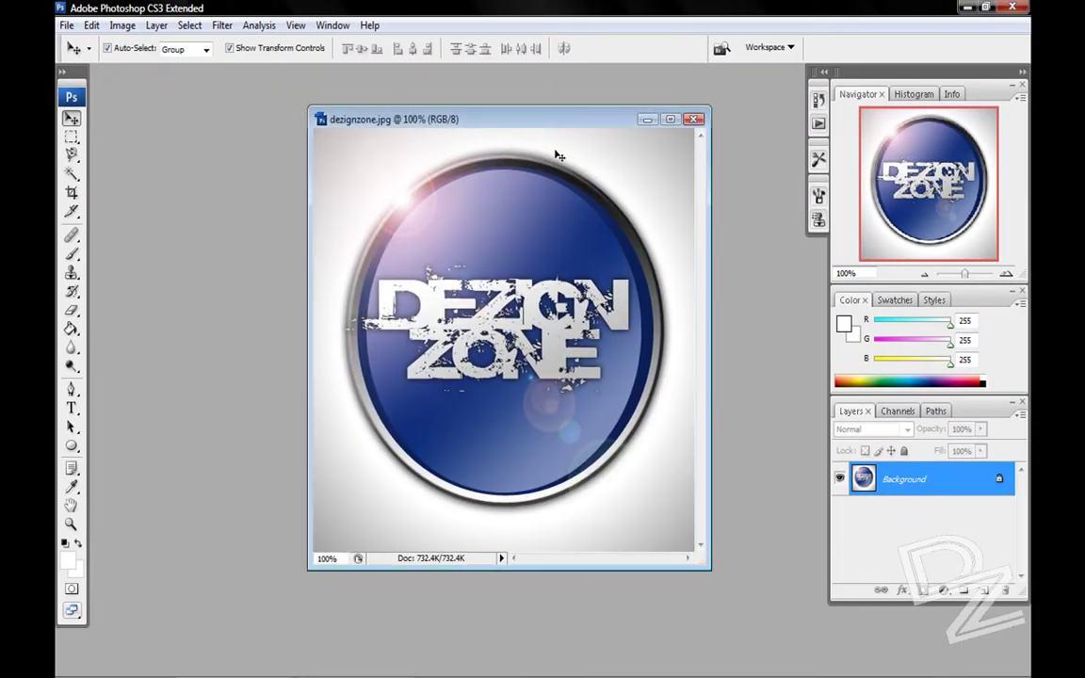
pyautogui.click(648, 120)
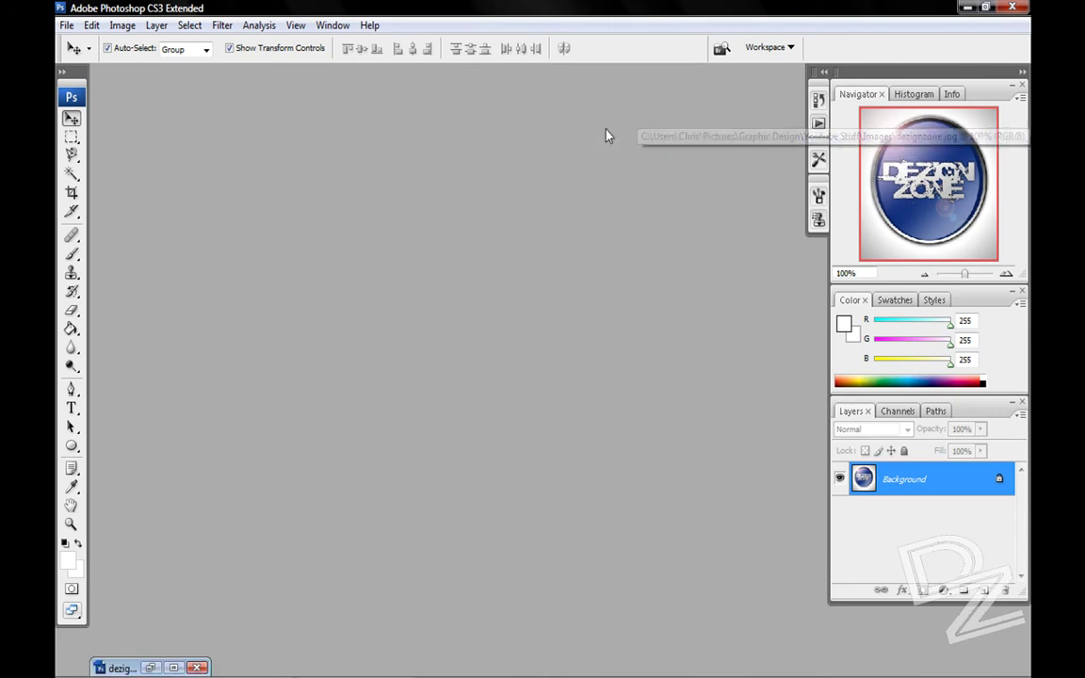
# - Create a new 500×500 px white document
pyautogui.click(68, 26)
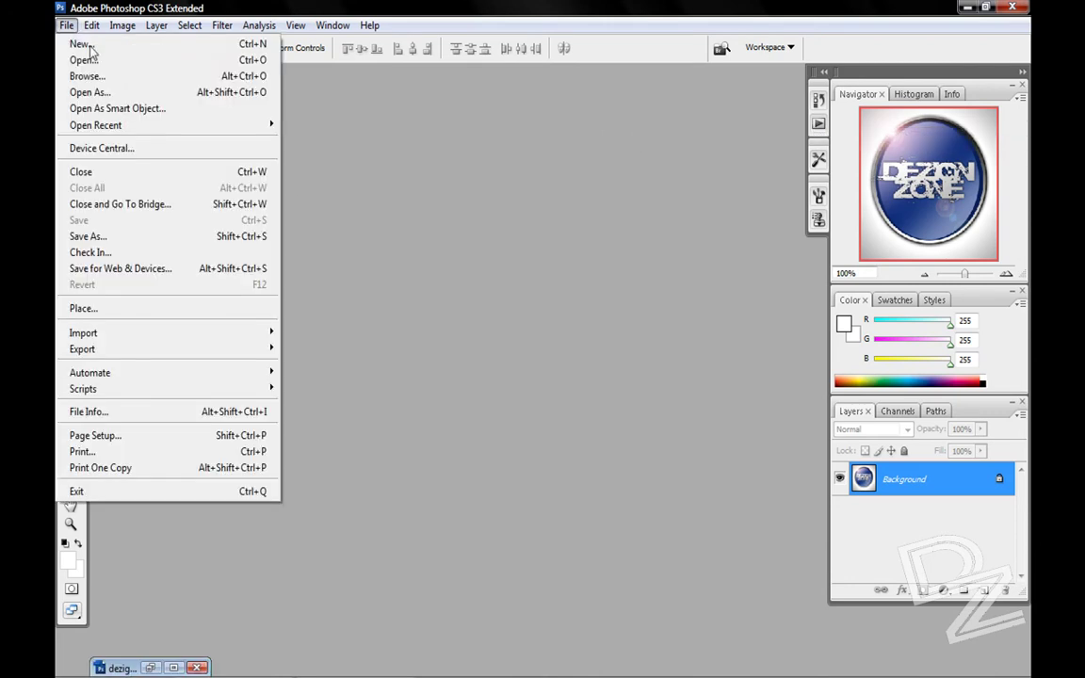
pyautogui.click(89, 45)
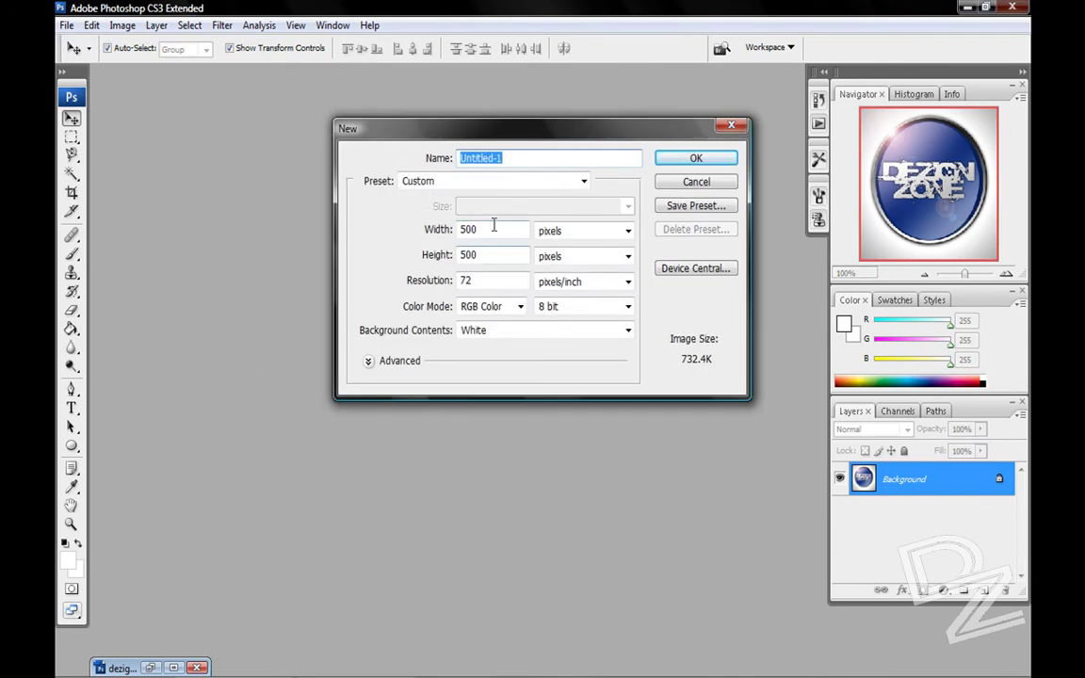
pyautogui.click(695, 159)
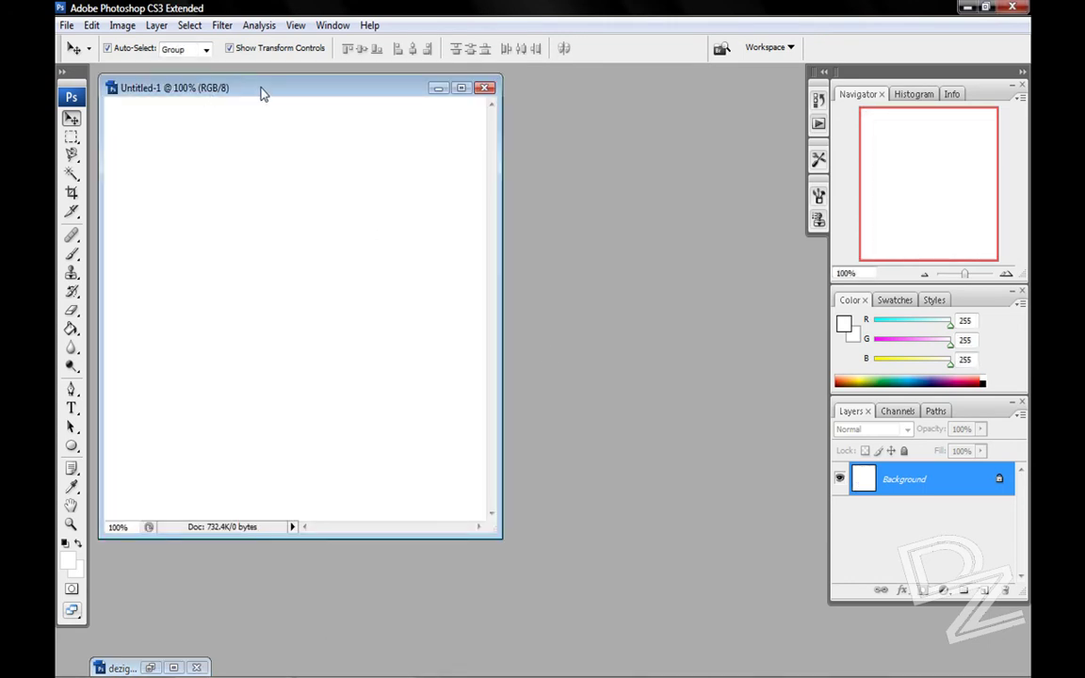
# - Draw a large ellipse shape layer across most of the canvas
pyautogui.moveTo(262, 93); pyautogui.dragTo(455, 146)
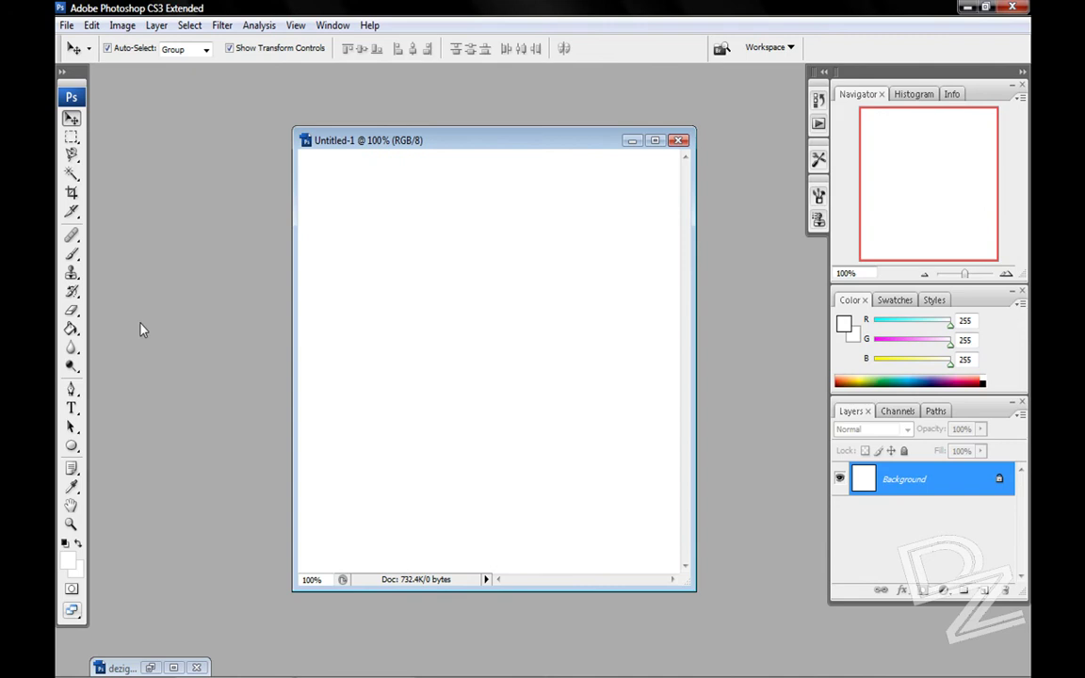
pyautogui.click(73, 447)
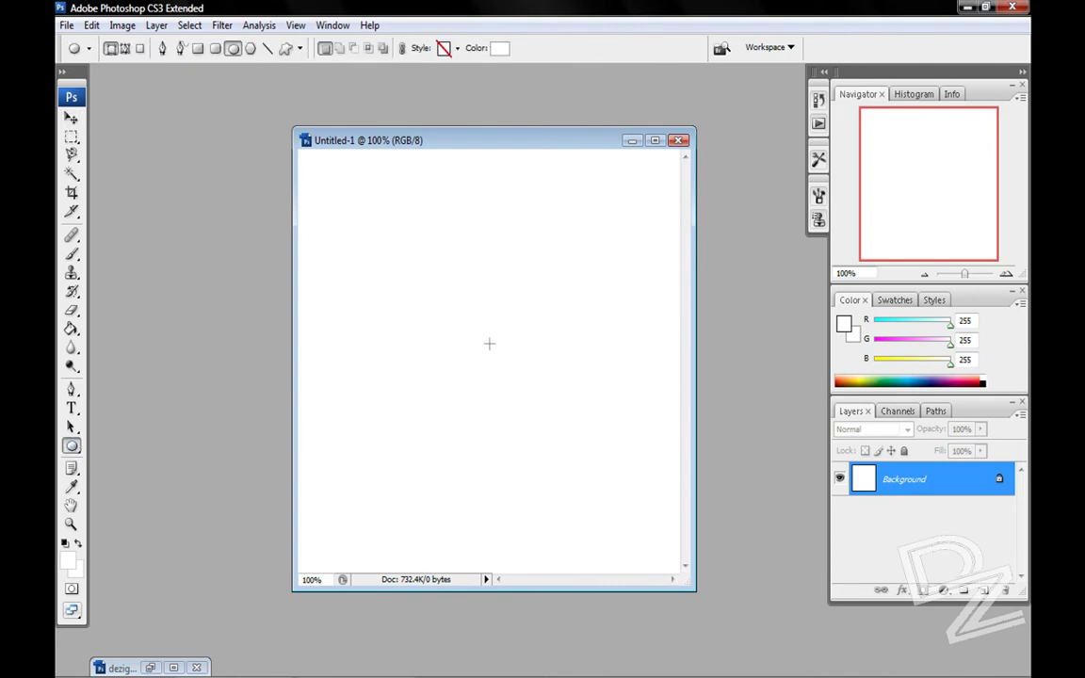
pyautogui.moveTo(359, 232); pyautogui.dragTo(611, 457)
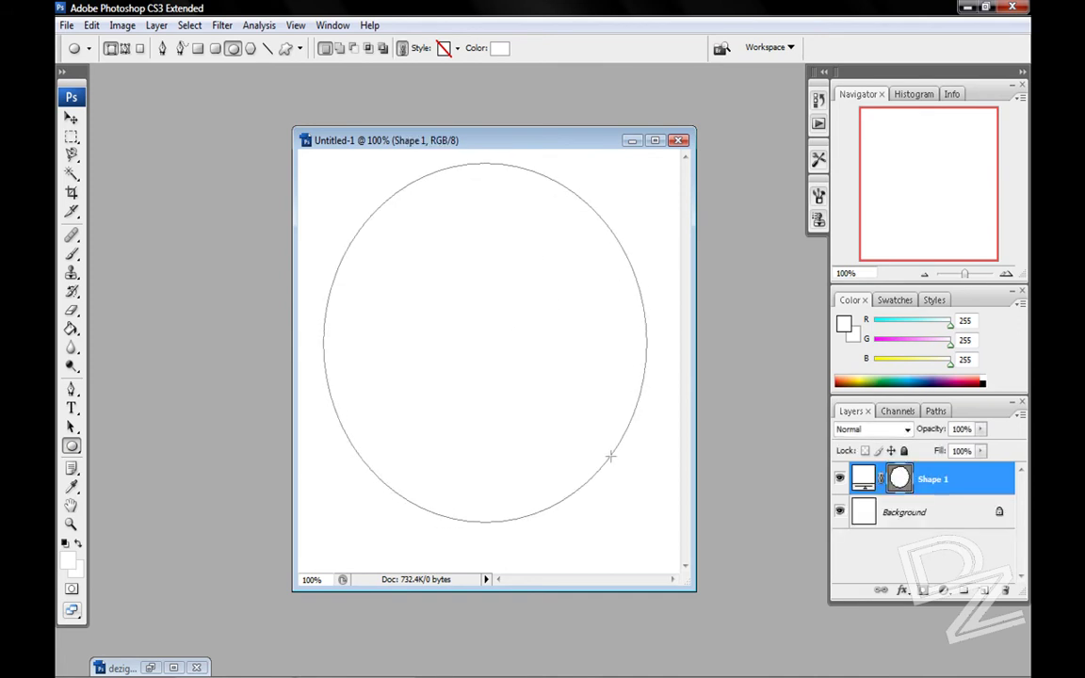
# - Nudge the ellipse slightly down and give it a soft 85% drop shadow
pyautogui.click(71, 118)
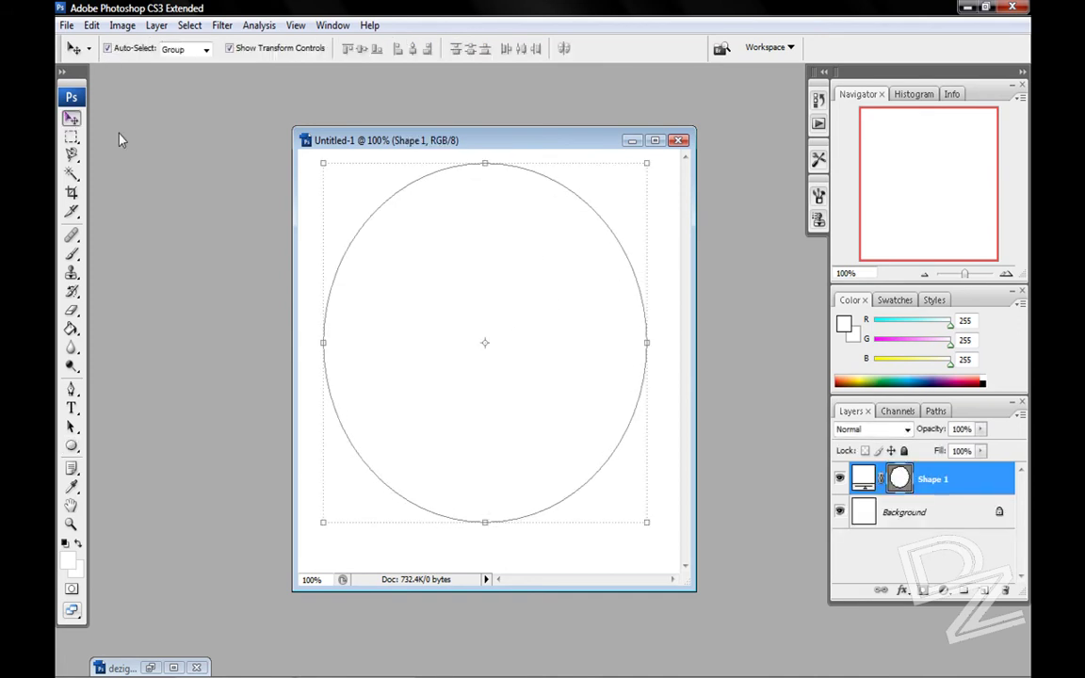
pyautogui.moveTo(538, 271); pyautogui.dragTo(536, 293)
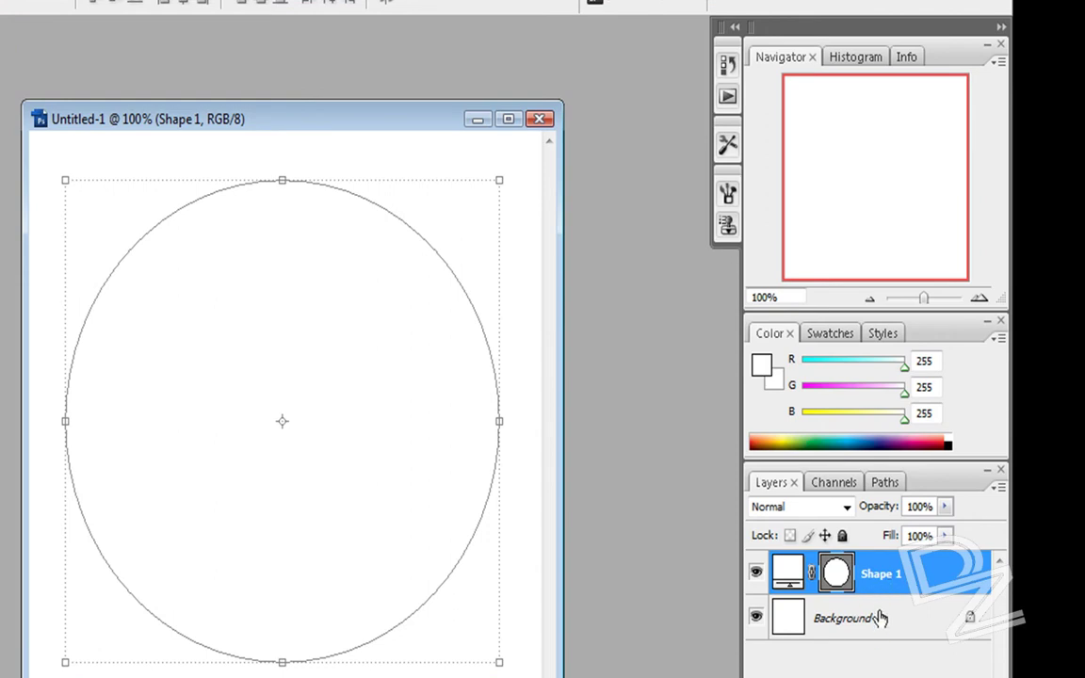
pyautogui.rightClick(886, 585)
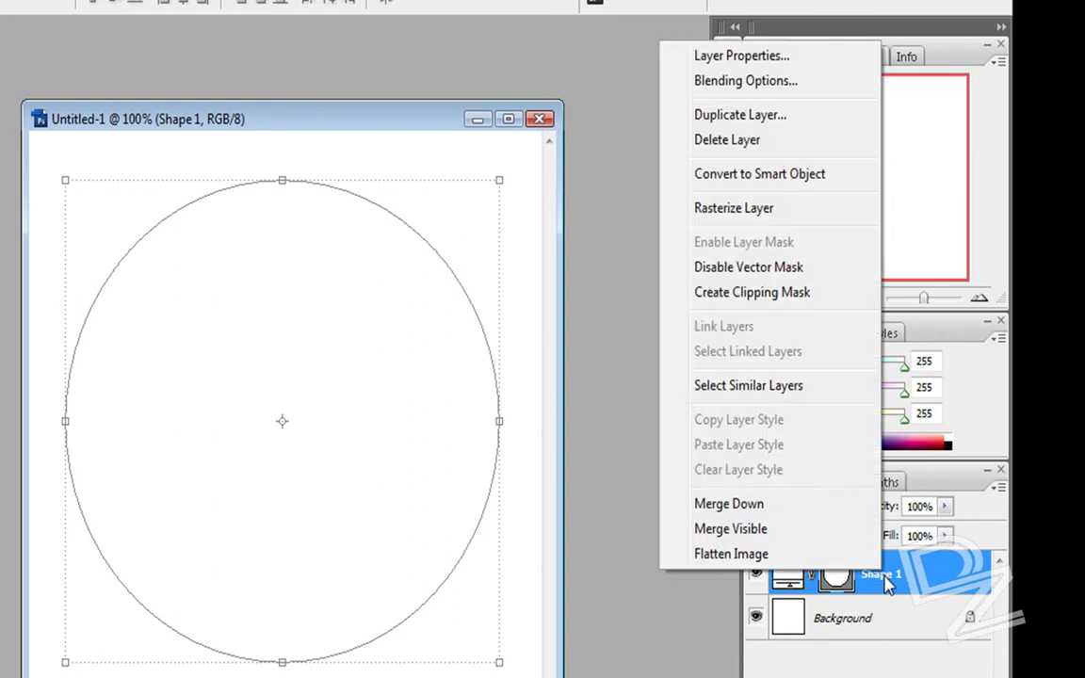
pyautogui.click(744, 82)
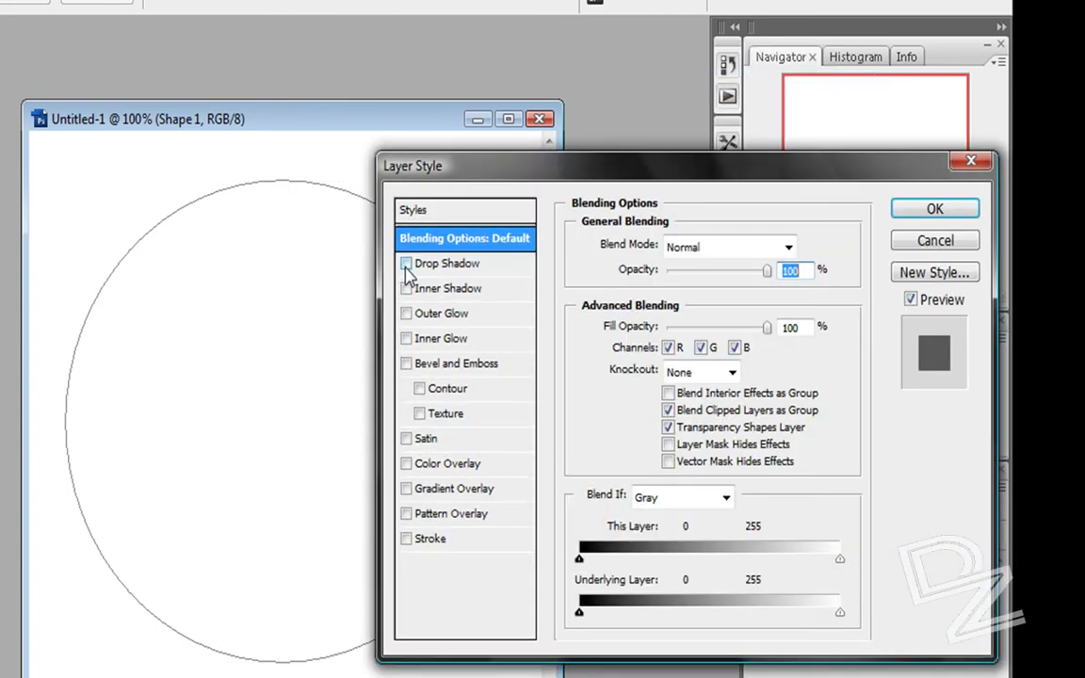
pyautogui.click(406, 265)
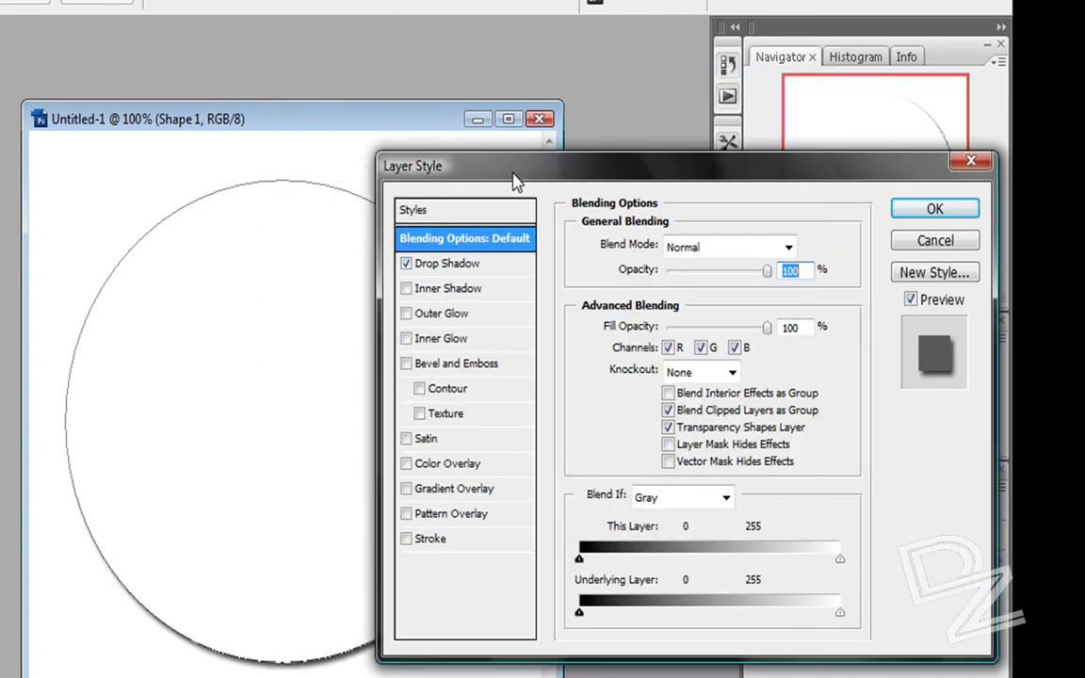
pyautogui.moveTo(464, 162); pyautogui.dragTo(506, 172)
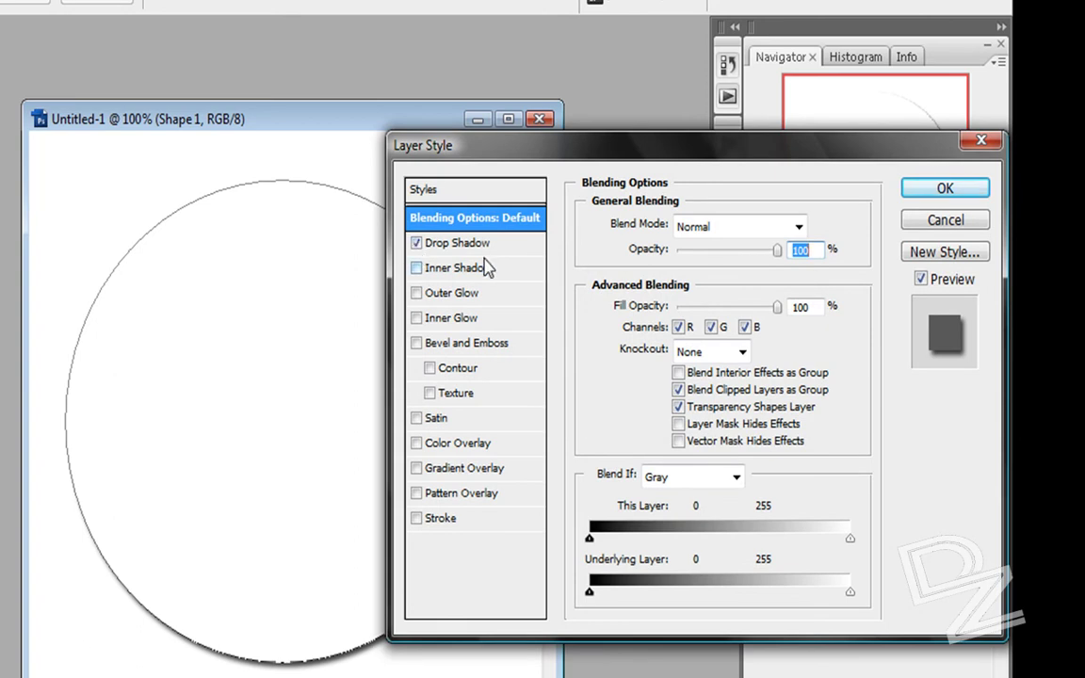
pyautogui.click(431, 243)
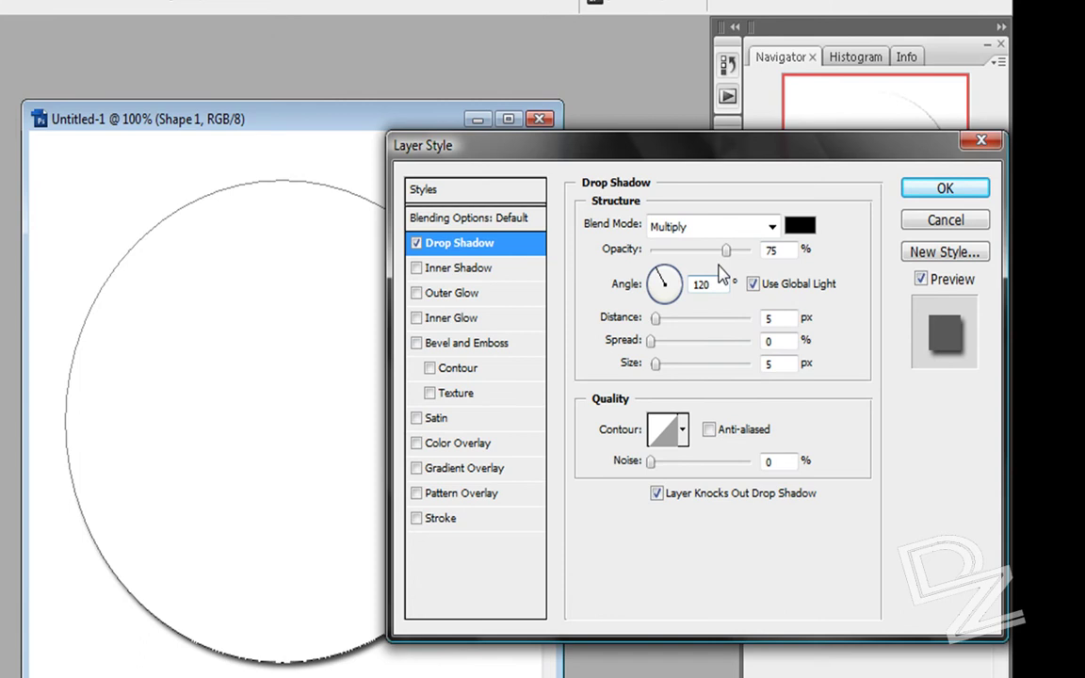
pyautogui.moveTo(728, 263)
pyautogui.mouseDown()
pyautogui.moveTo(691, 251)
pyautogui.moveTo(750, 251)
pyautogui.moveTo(726, 256)
pyautogui.mouseUp()
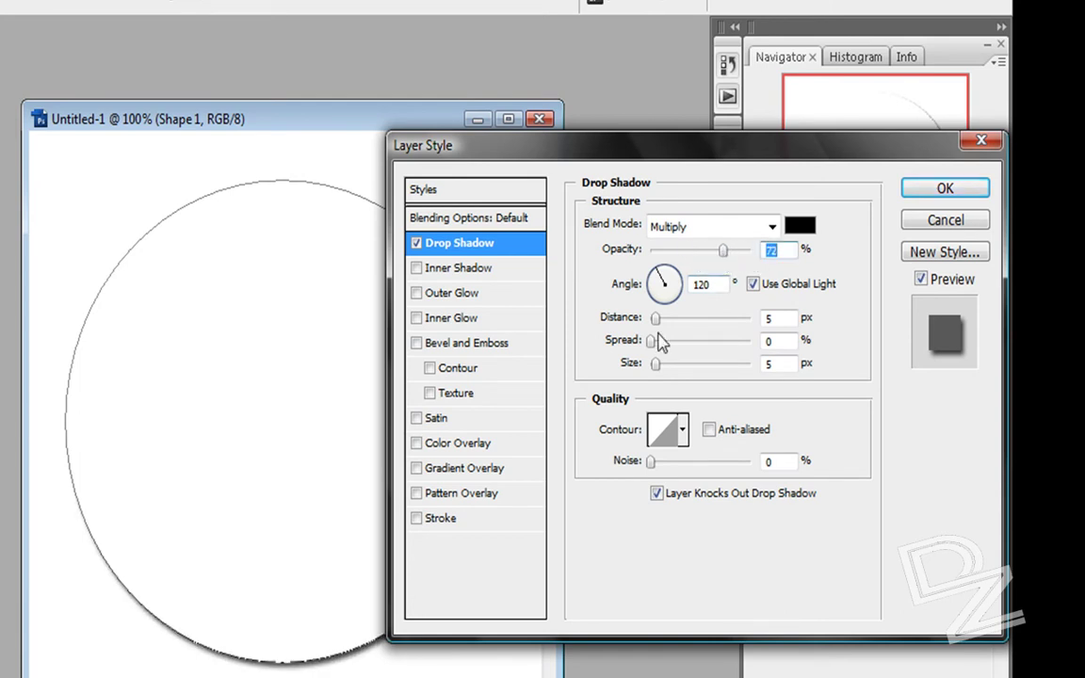
pyautogui.moveTo(655, 318); pyautogui.dragTo(662, 368)
pyautogui.moveTo(726, 253)
pyautogui.mouseDown()
pyautogui.moveTo(742, 259)
pyautogui.moveTo(736, 252)
pyautogui.mouseUp()
pyautogui.moveTo(660, 341); pyautogui.dragTo(665, 370)
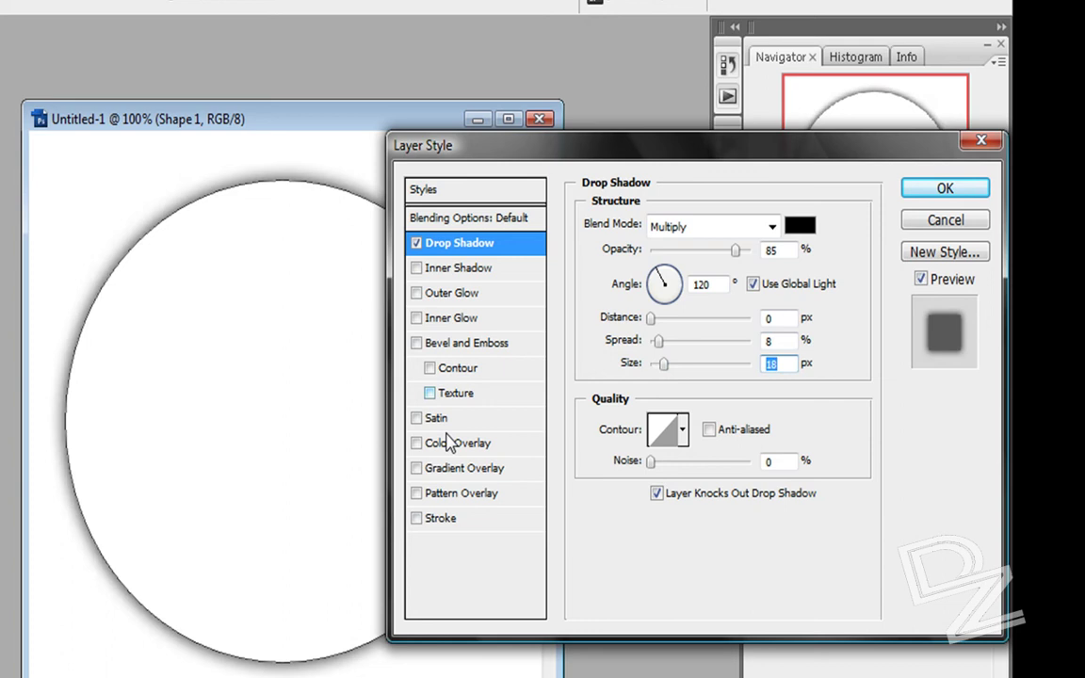
# - Add a reversed black-to-white 90° gradient overlay, dark at the top, and apply the styles
pyautogui.click(417, 470)
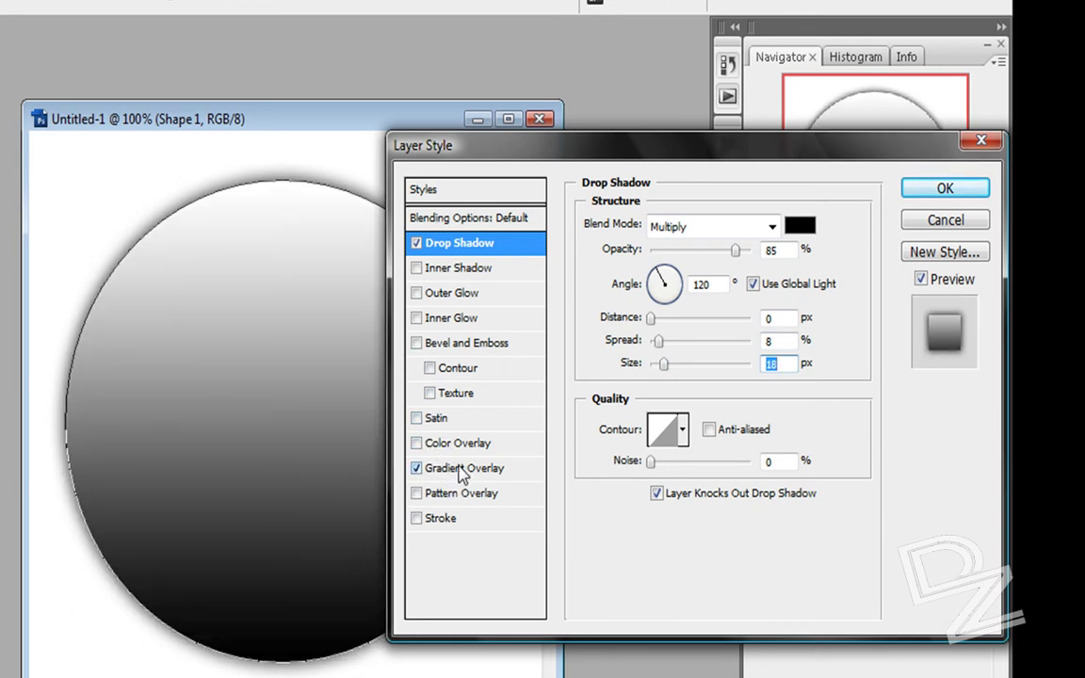
pyautogui.click(462, 471)
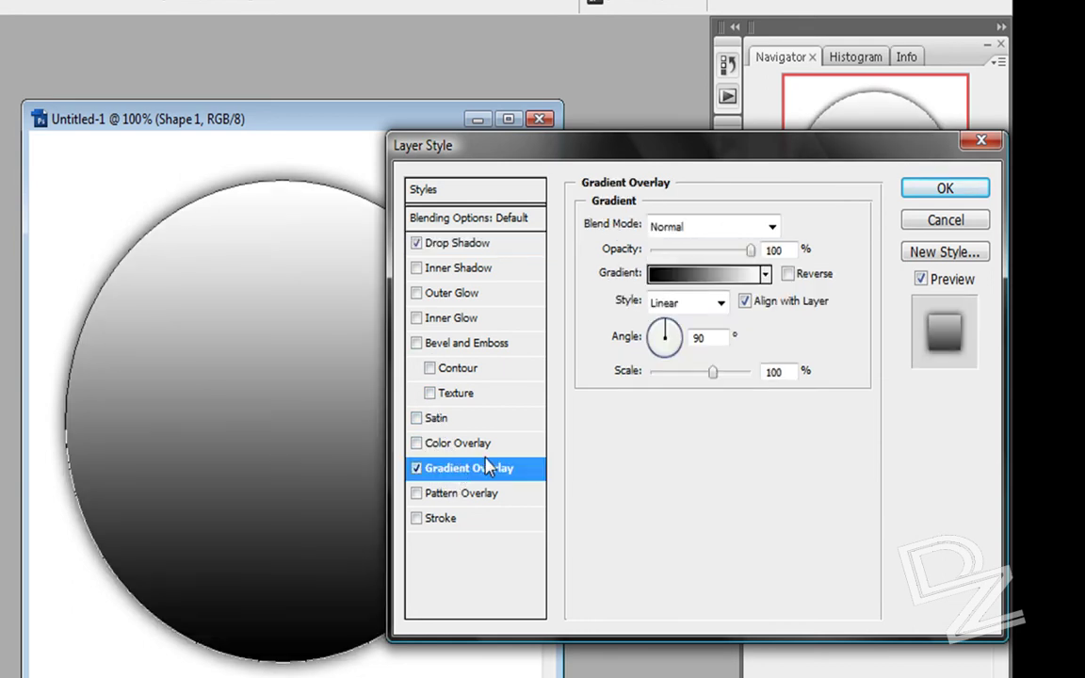
pyautogui.click(788, 274)
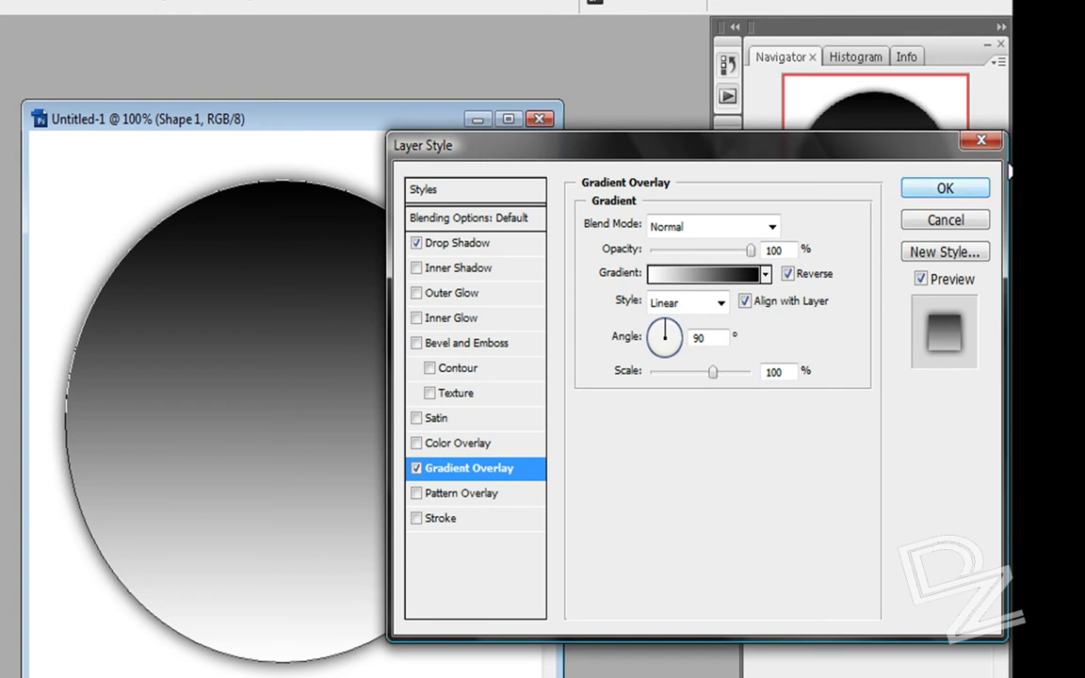
pyautogui.click(958, 191)
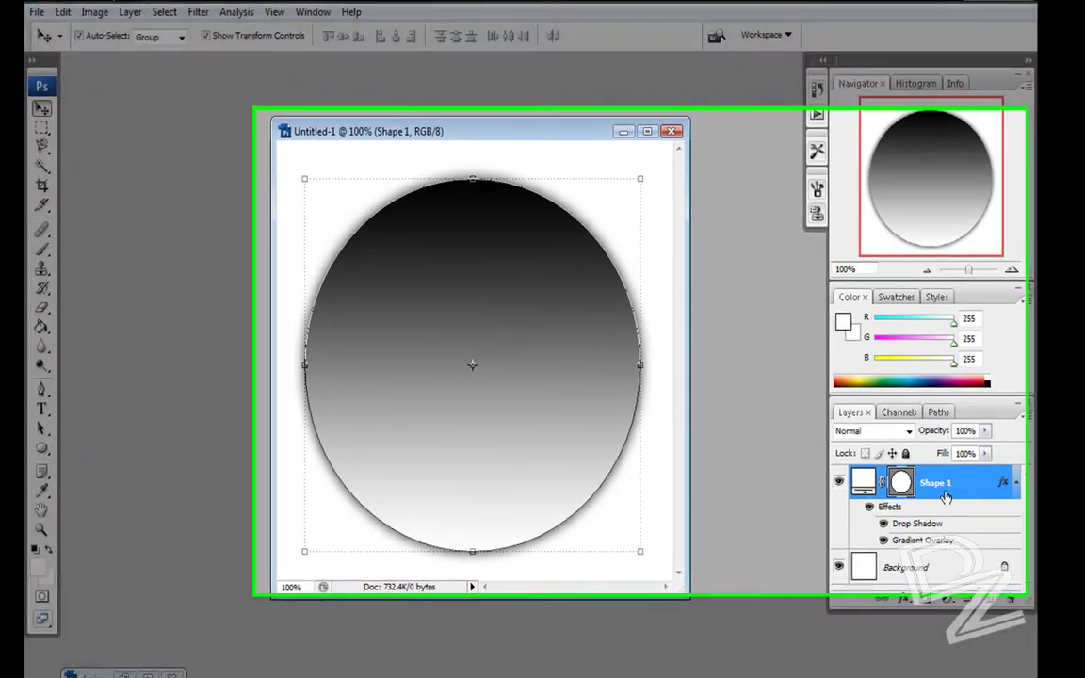
# - Add an Inner Bevel and Emboss at 83% depth with 1 px soften to Shape 1
pyautogui.rightClick(941, 478)
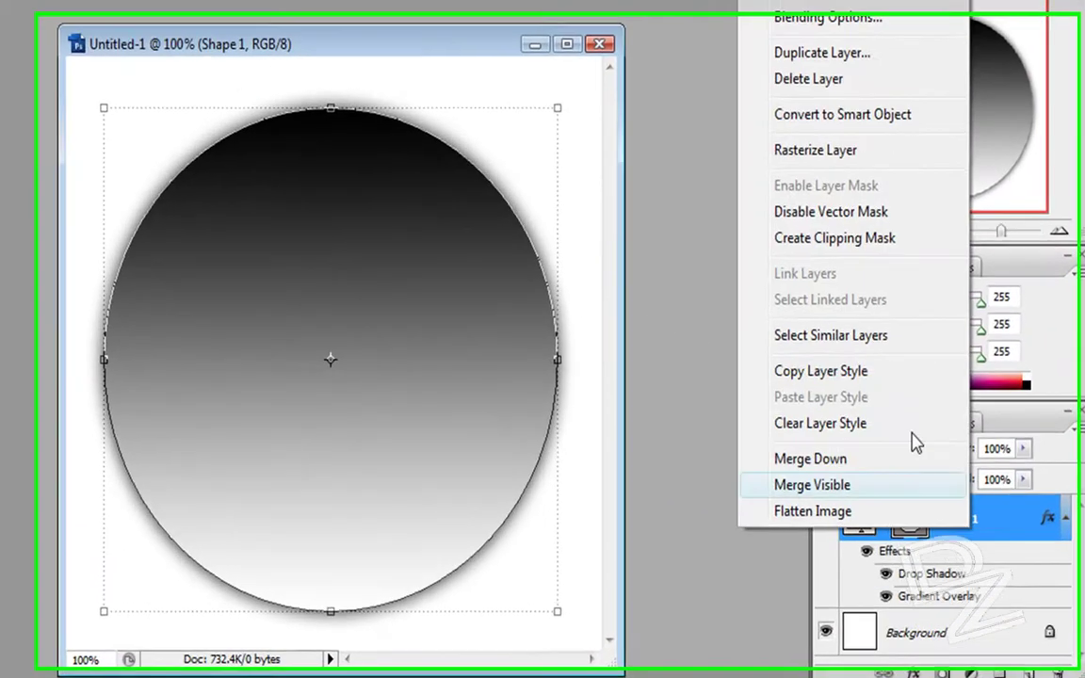
pyautogui.click(843, 124)
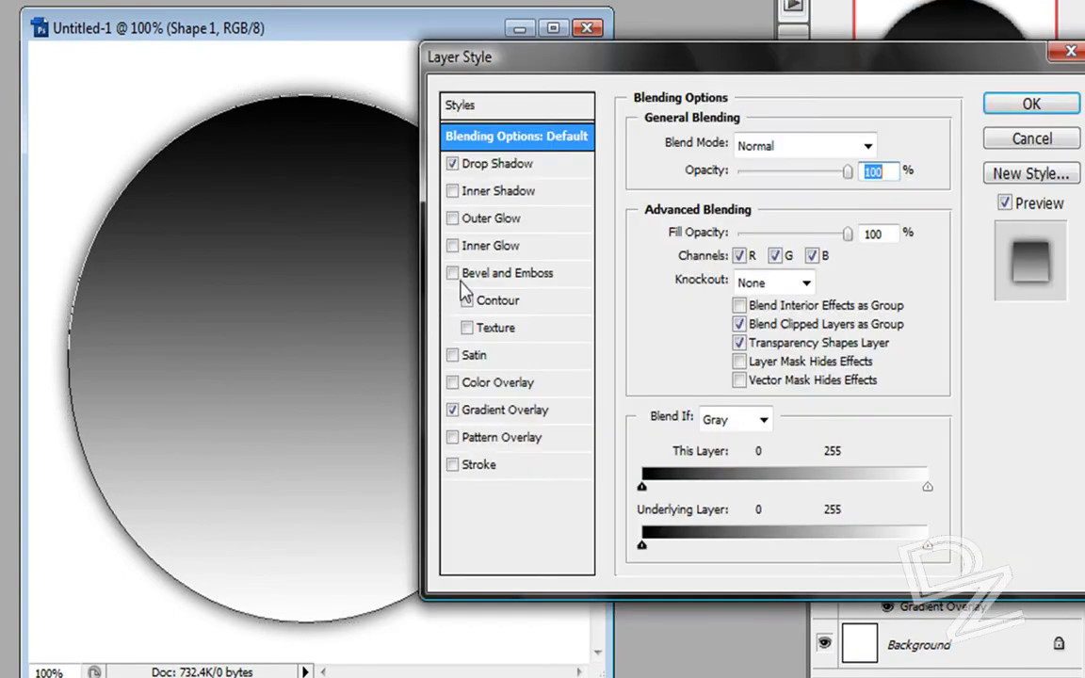
pyautogui.click(453, 275)
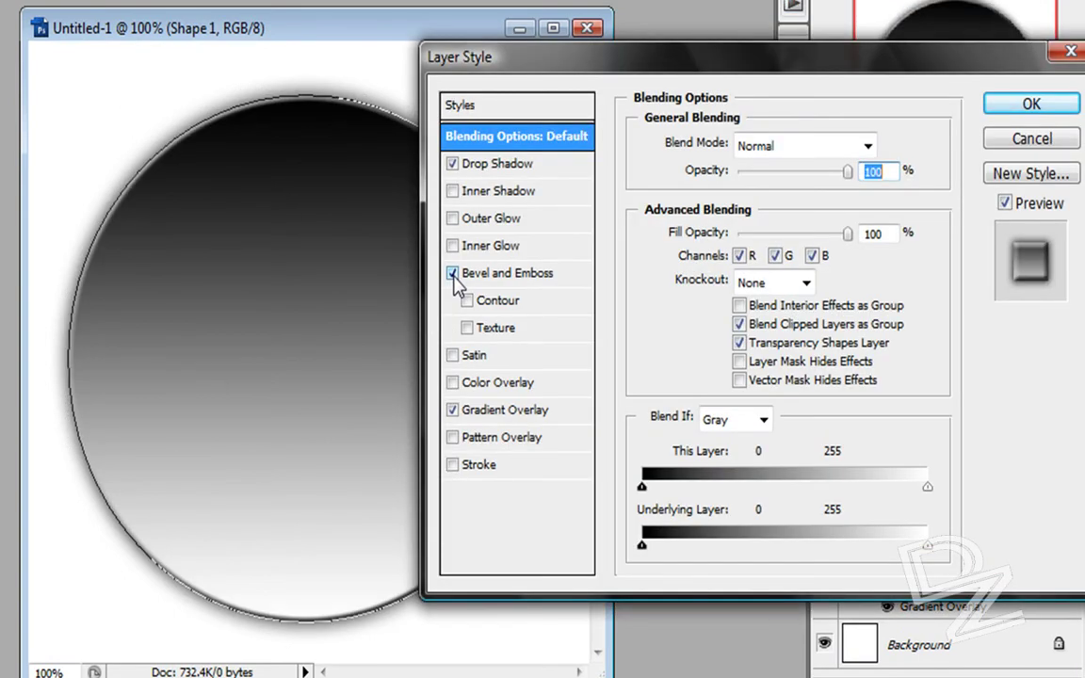
pyautogui.click(460, 276)
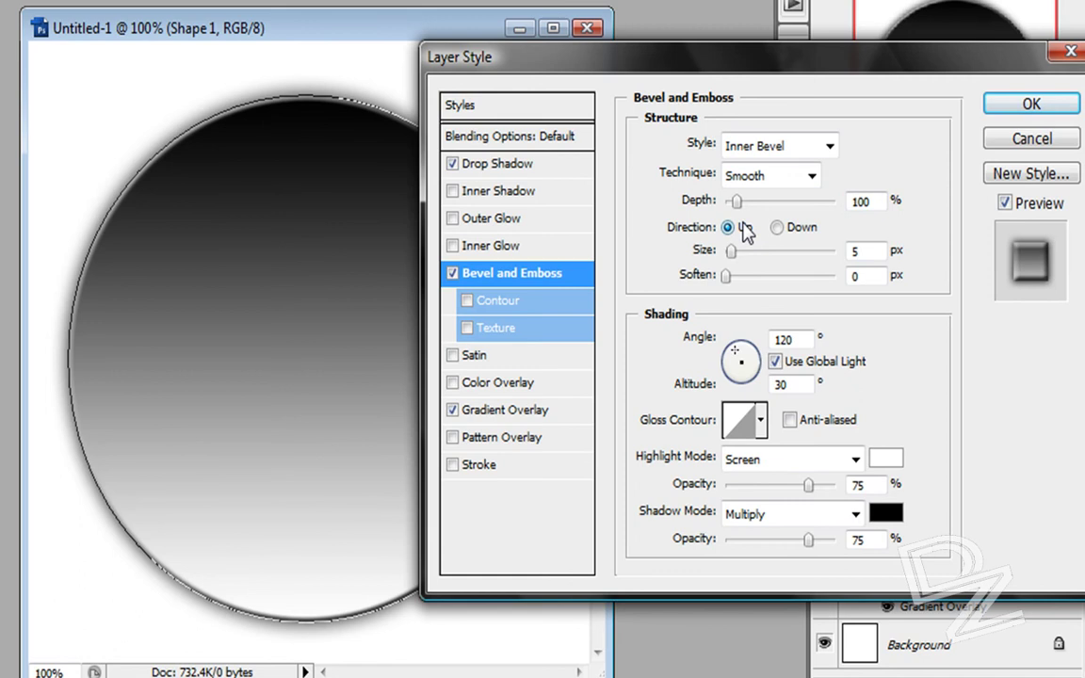
pyautogui.moveTo(737, 202); pyautogui.dragTo(734, 275)
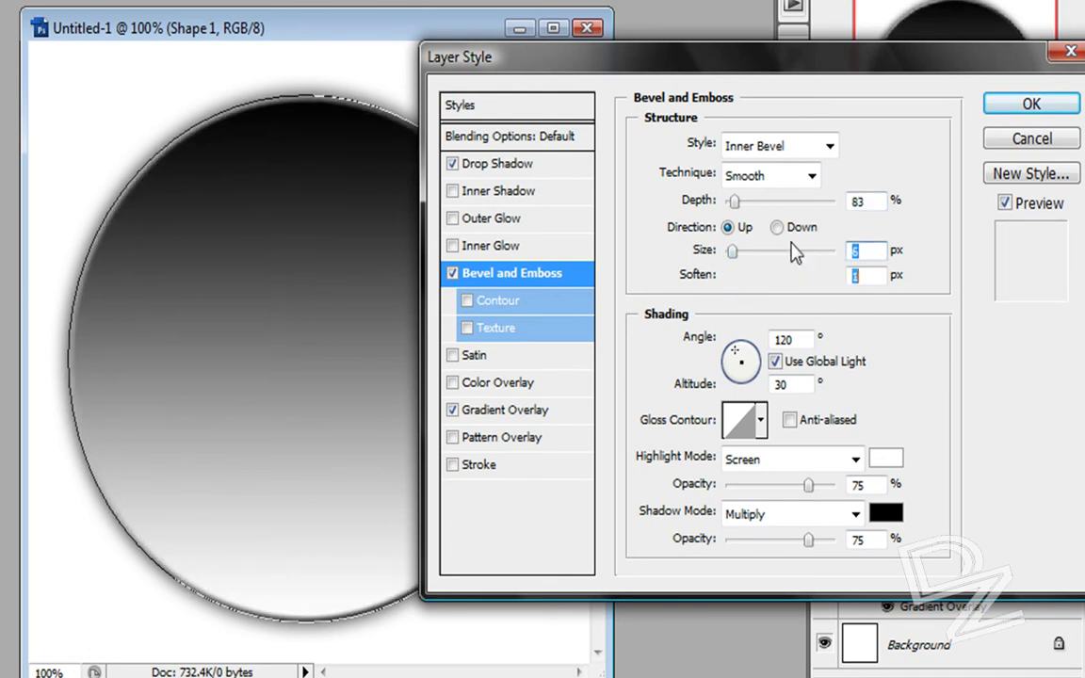
pyautogui.click(1006, 110)
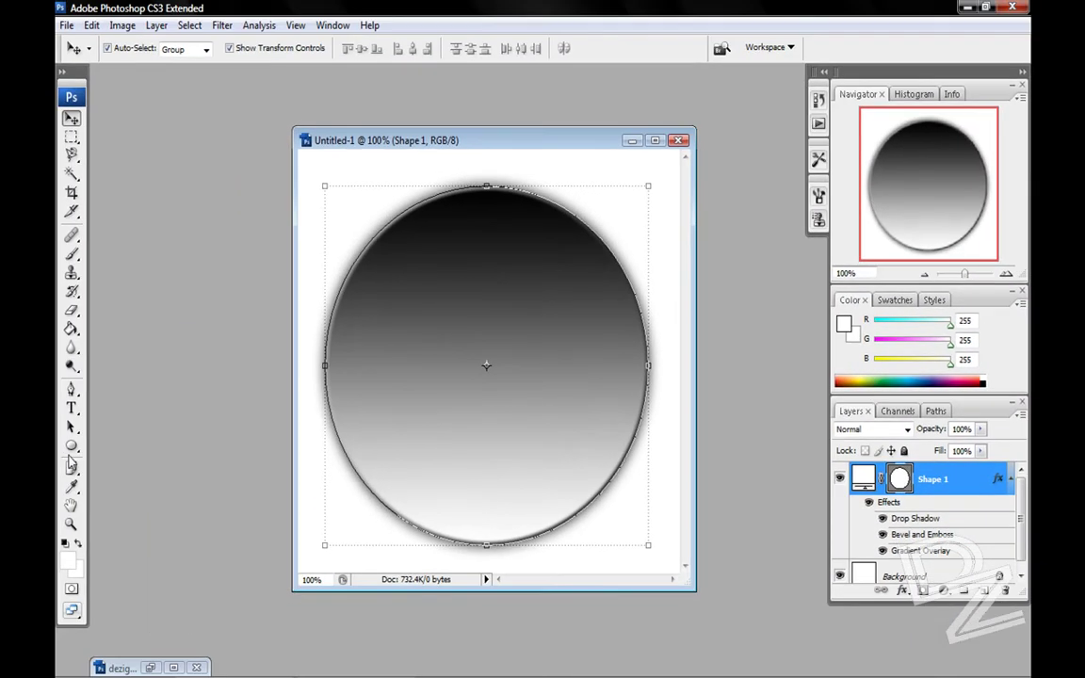
# - Draw a second ellipse, Shape 2, and center it over the dark oval
pyautogui.click(72, 447)
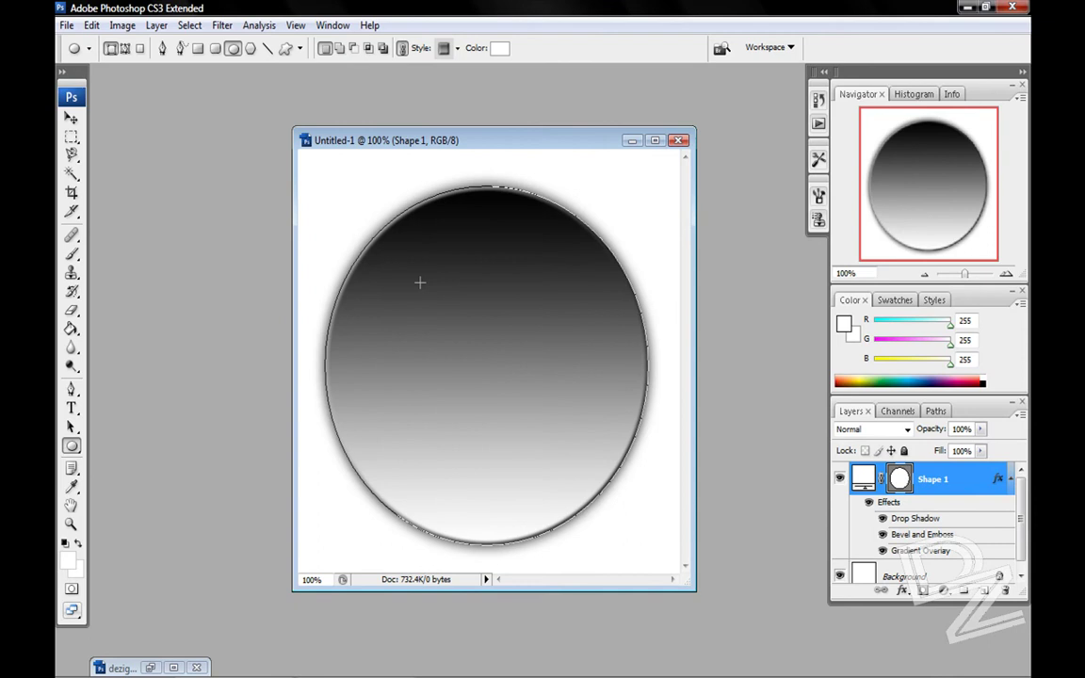
pyautogui.moveTo(366, 240); pyautogui.dragTo(584, 533)
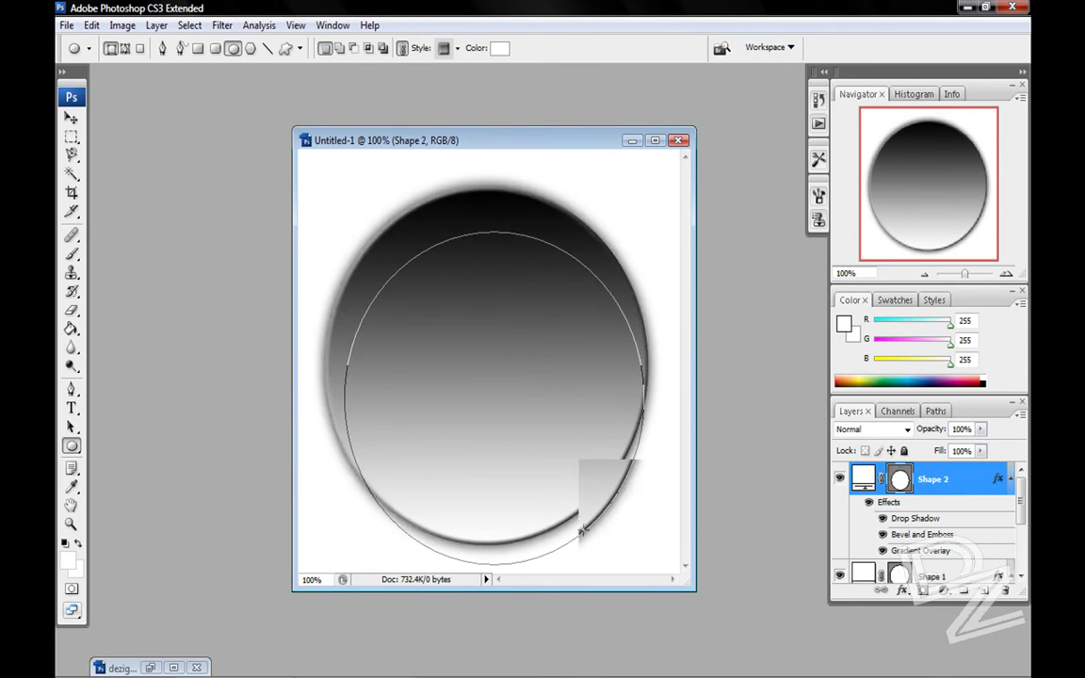
pyautogui.click(72, 118)
pyautogui.moveTo(552, 399); pyautogui.dragTo(548, 381)
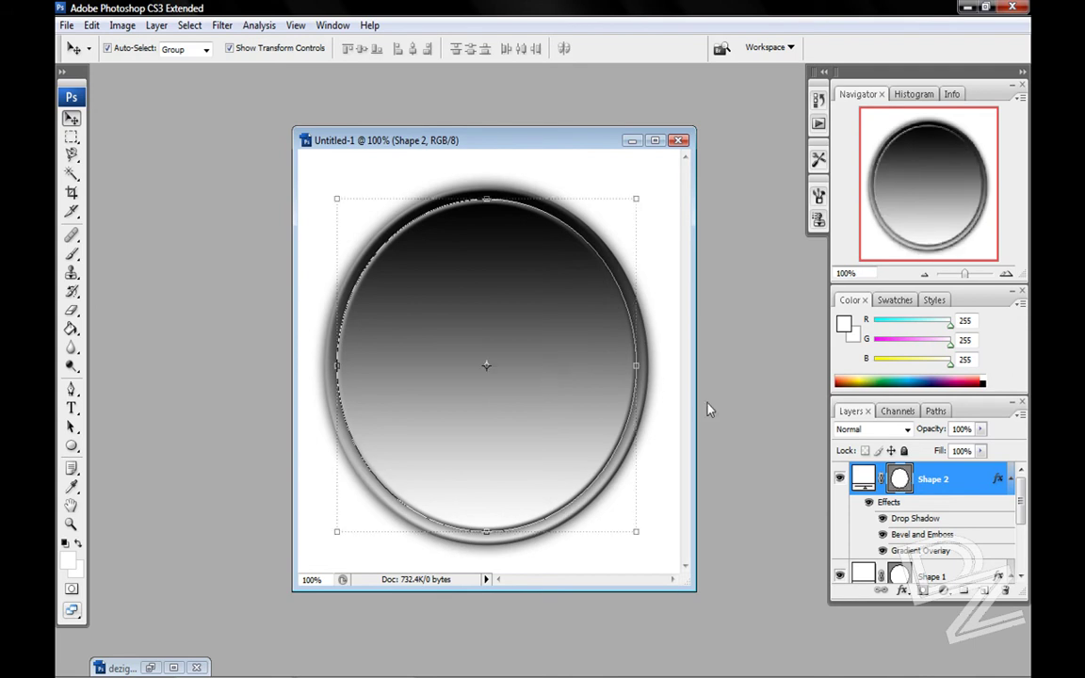
# - Remove the copied drop shadow, bevel and gradient overlay from Shape 2
pyautogui.rightClick(928, 488)
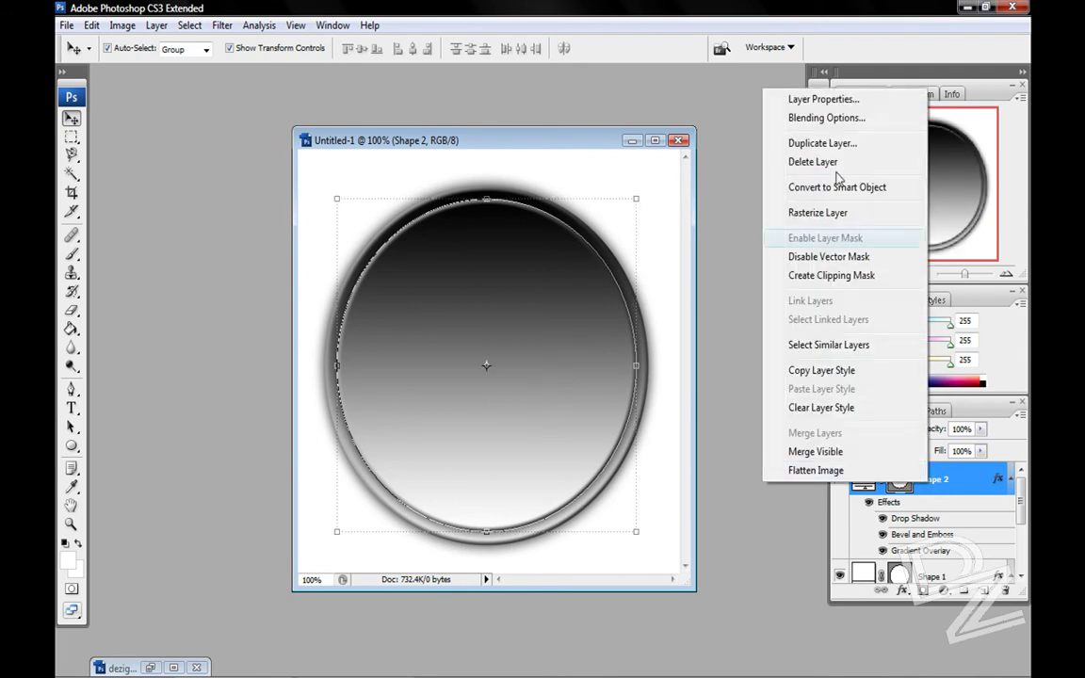
pyautogui.click(822, 118)
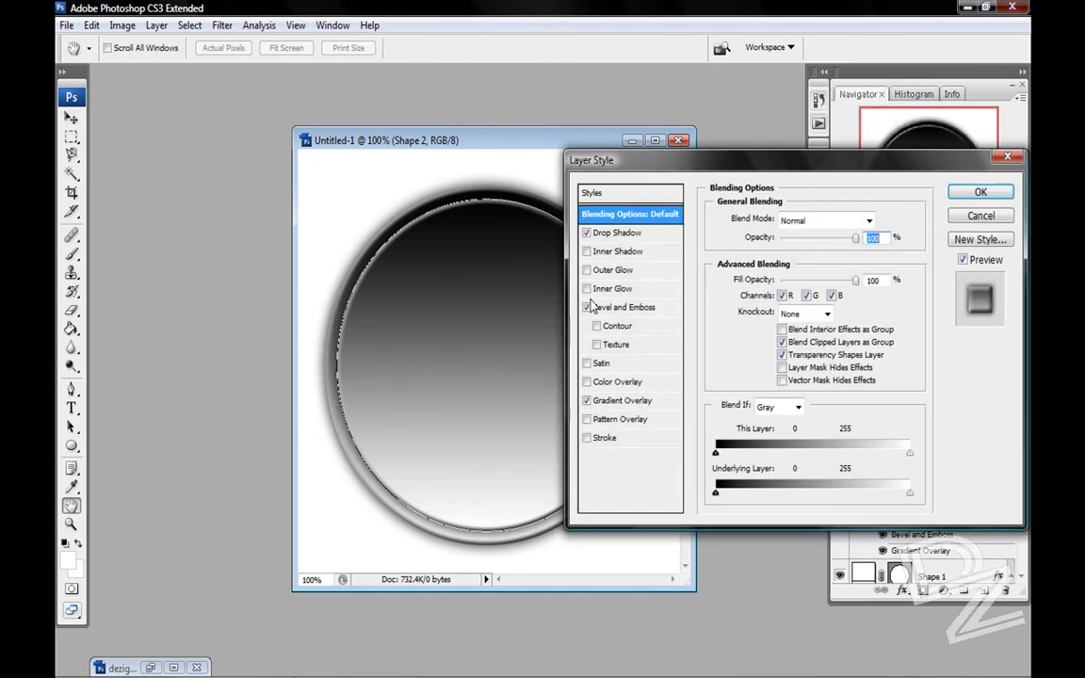
pyautogui.click(587, 233)
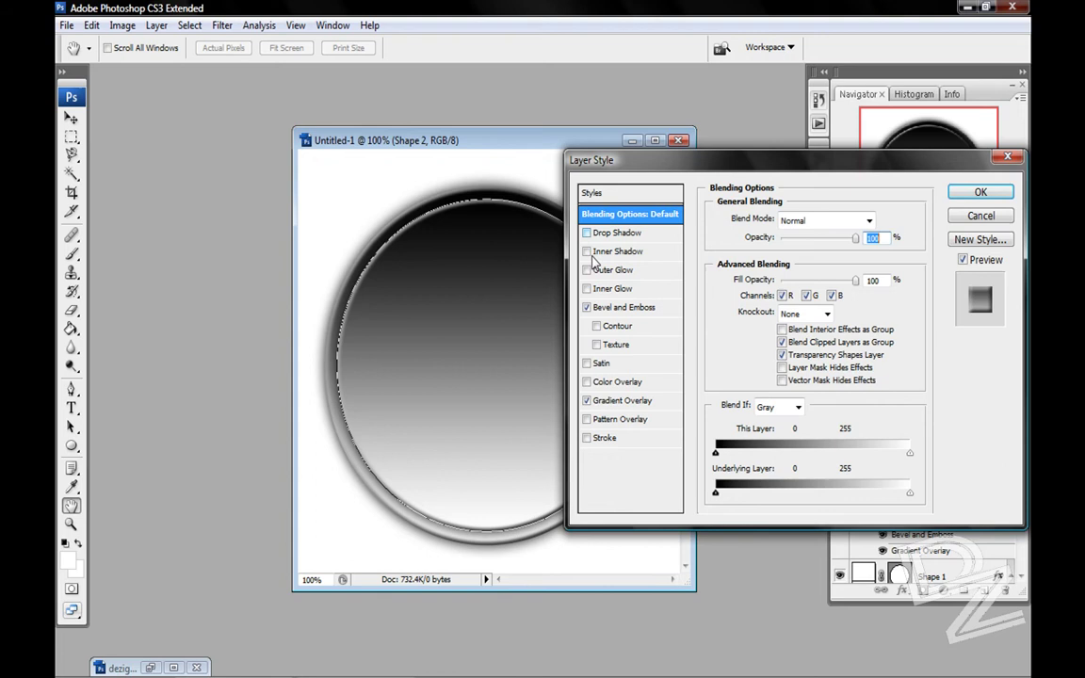
pyautogui.click(587, 308)
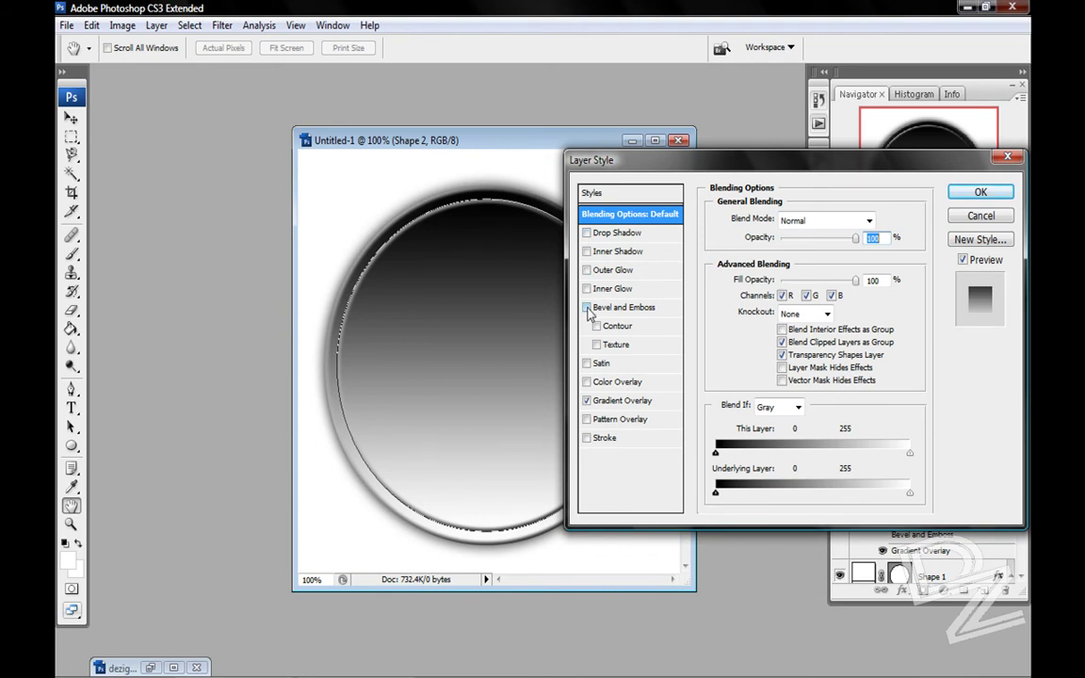
pyautogui.click(587, 401)
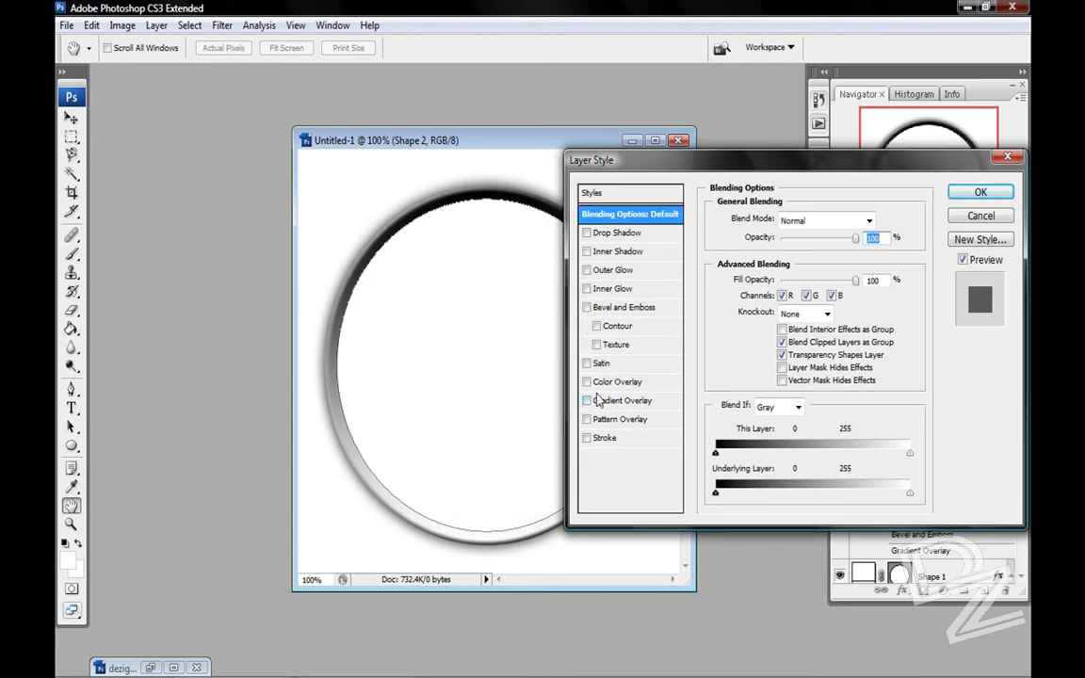
# - Give Shape 2 a flat navy blue Color Overlay
pyautogui.click(587, 383)
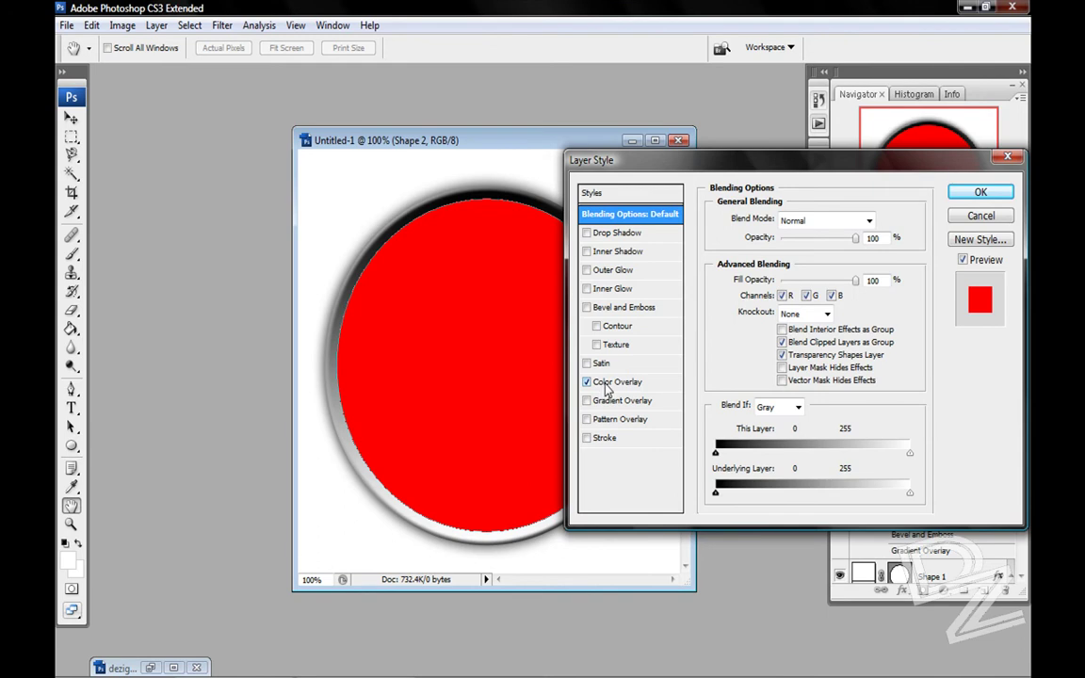
pyautogui.click(622, 386)
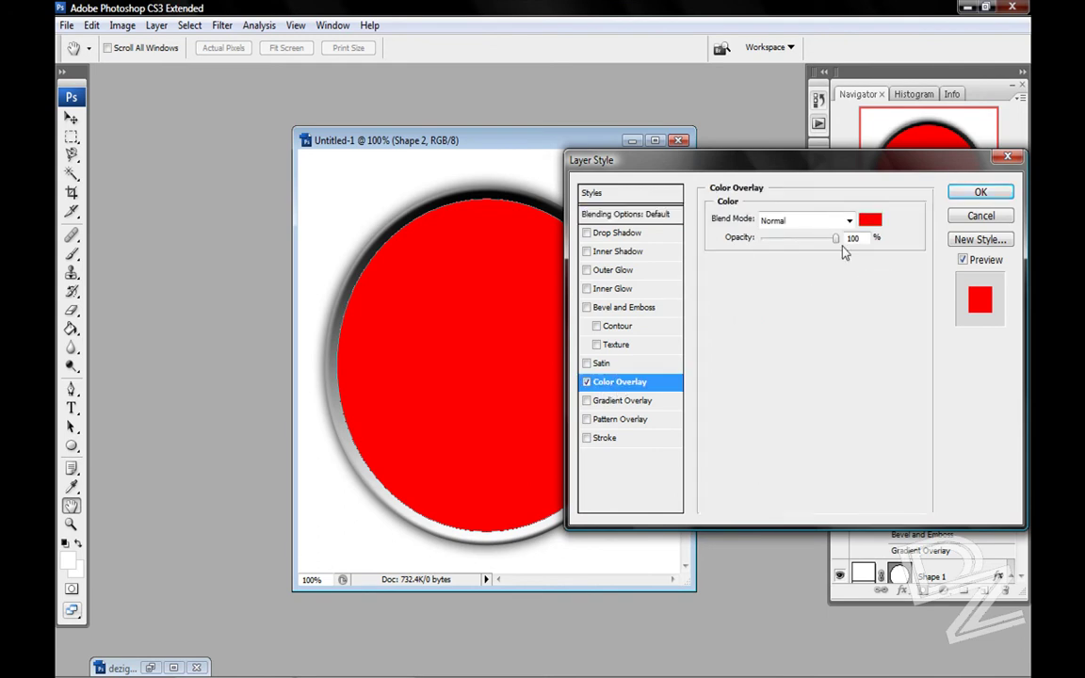
pyautogui.click(870, 219)
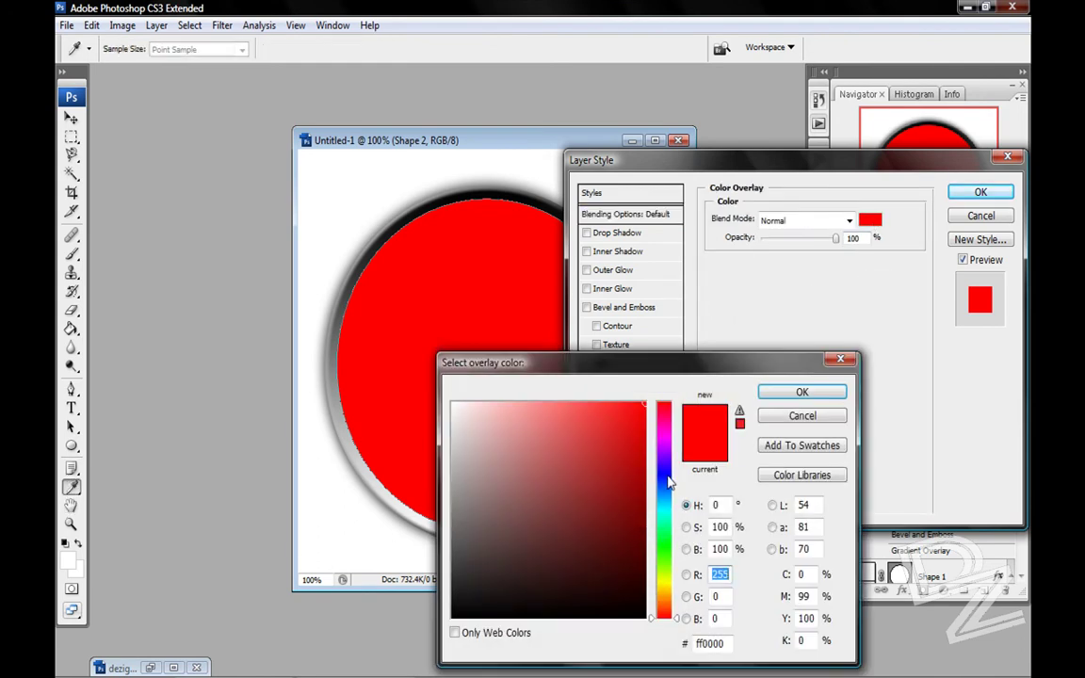
pyautogui.click(669, 474)
pyautogui.moveTo(622, 504)
pyautogui.mouseDown()
pyautogui.moveTo(632, 528)
pyautogui.moveTo(623, 548)
pyautogui.mouseUp()
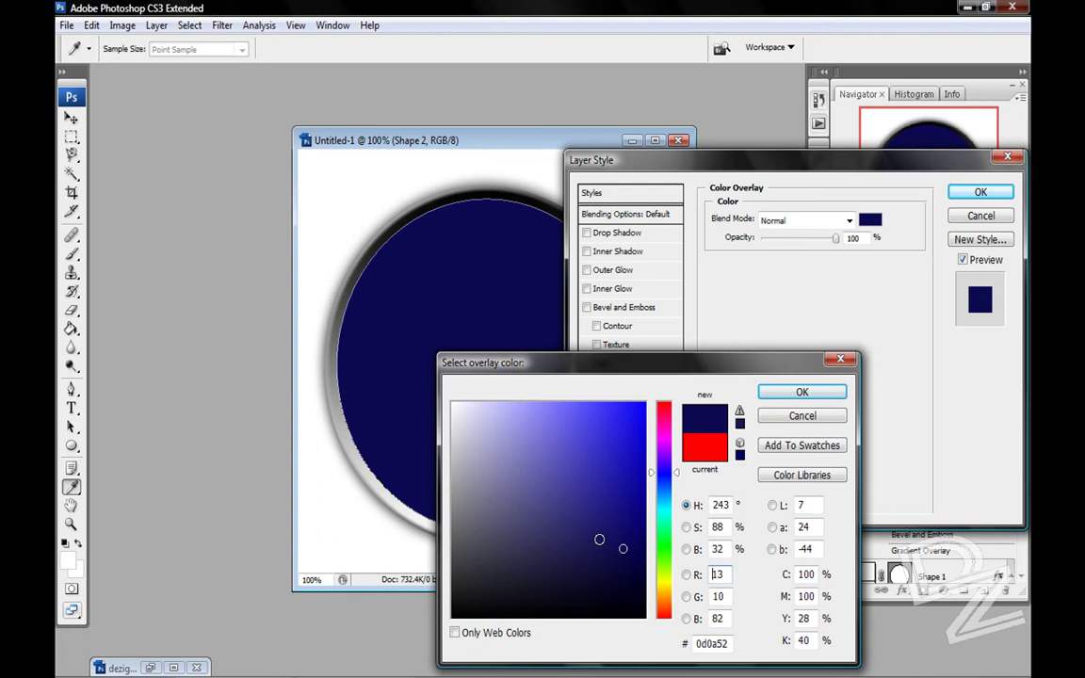
pyautogui.click(803, 394)
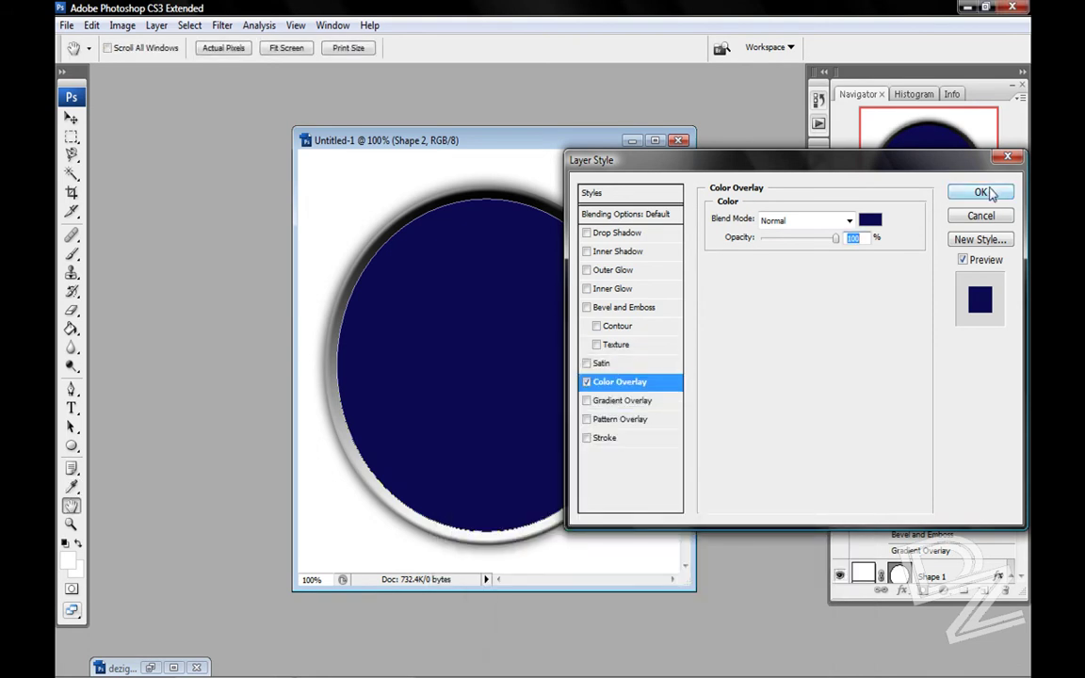
pyautogui.click(984, 192)
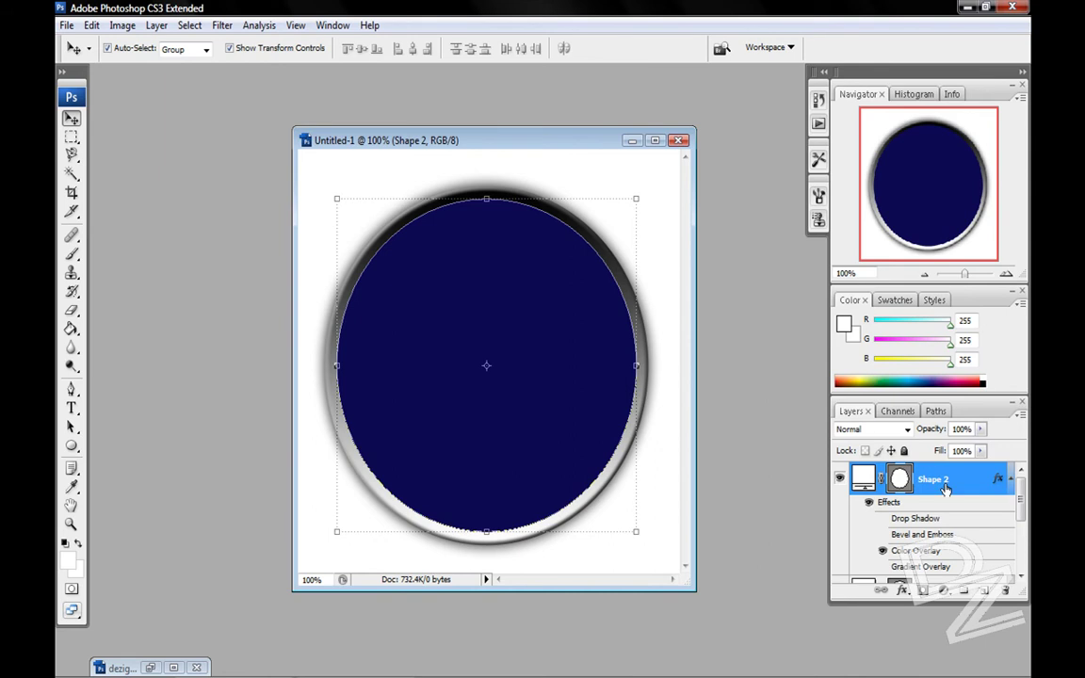
# - Duplicate the navy ellipse layer as Shape 2 copy
pyautogui.rightClick(927, 487)
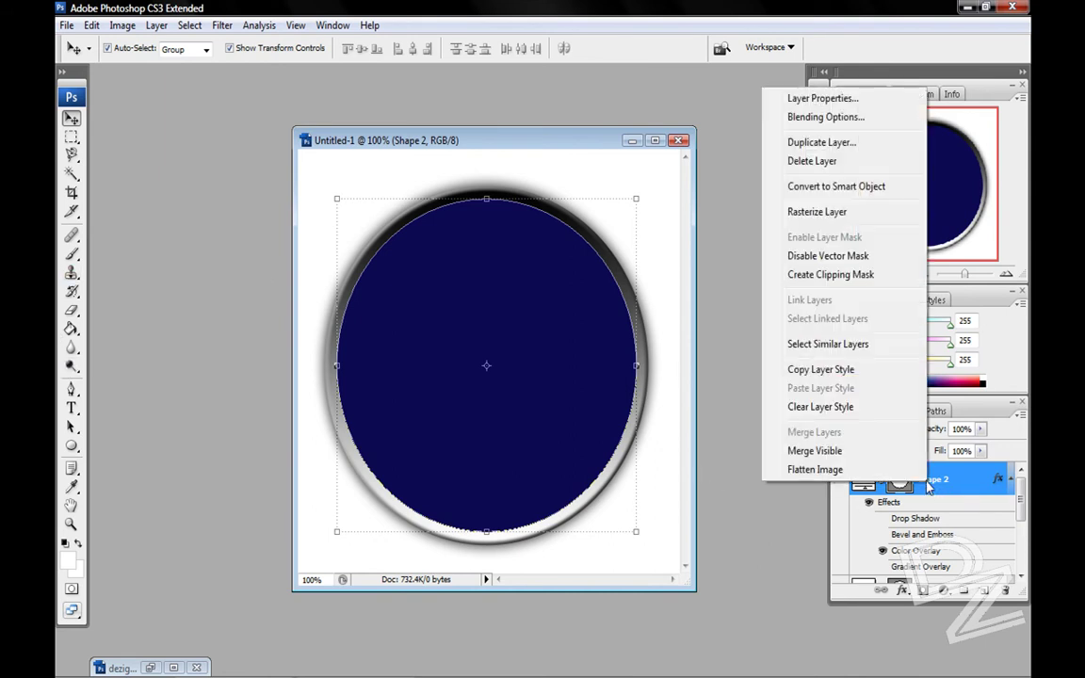
pyautogui.click(829, 141)
pyautogui.click(679, 197)
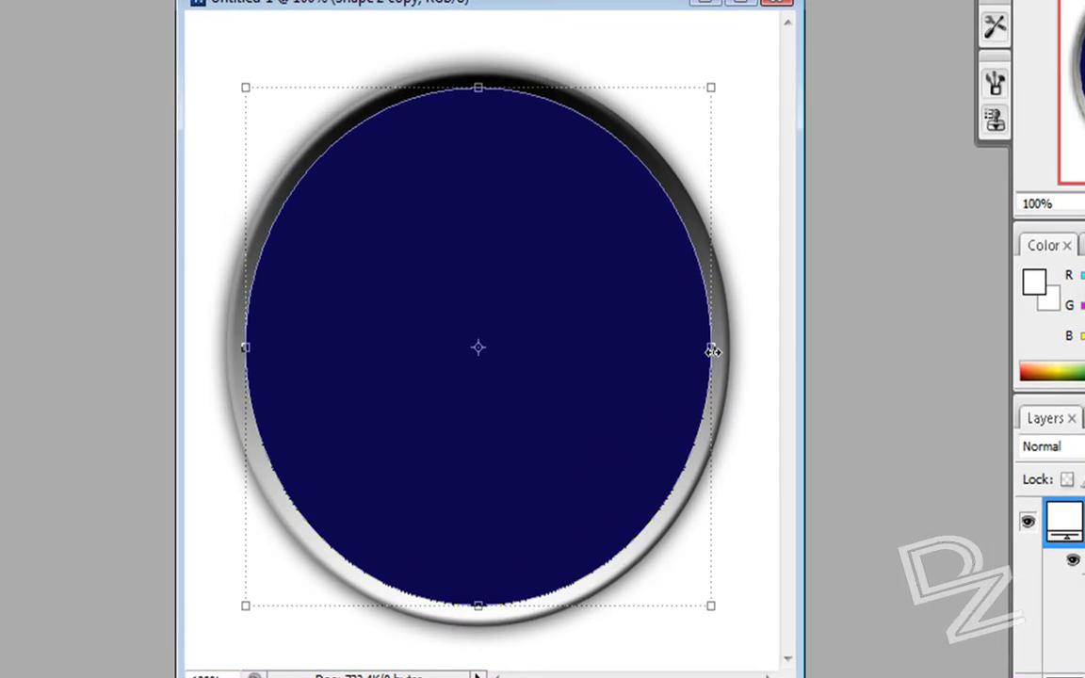
# - Free-transform the copy, narrowing it from both sides to 94.4% width
pyautogui.click(636, 367)
pyautogui.moveTo(712, 350); pyautogui.dragTo(701, 349)
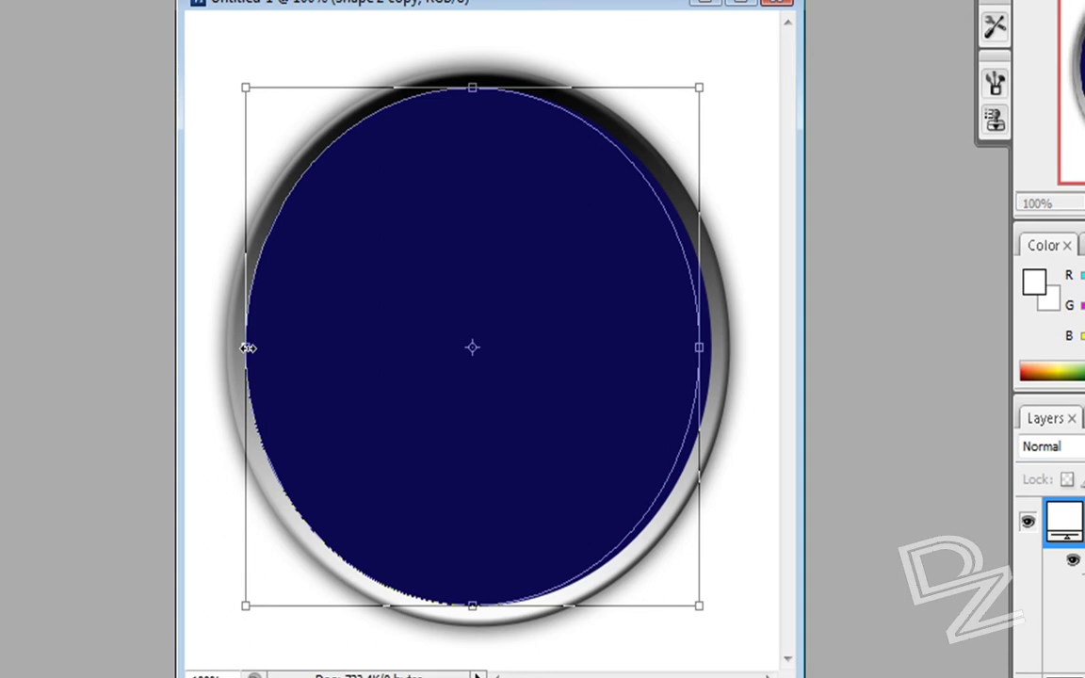
pyautogui.moveTo(248, 349); pyautogui.dragTo(257, 350)
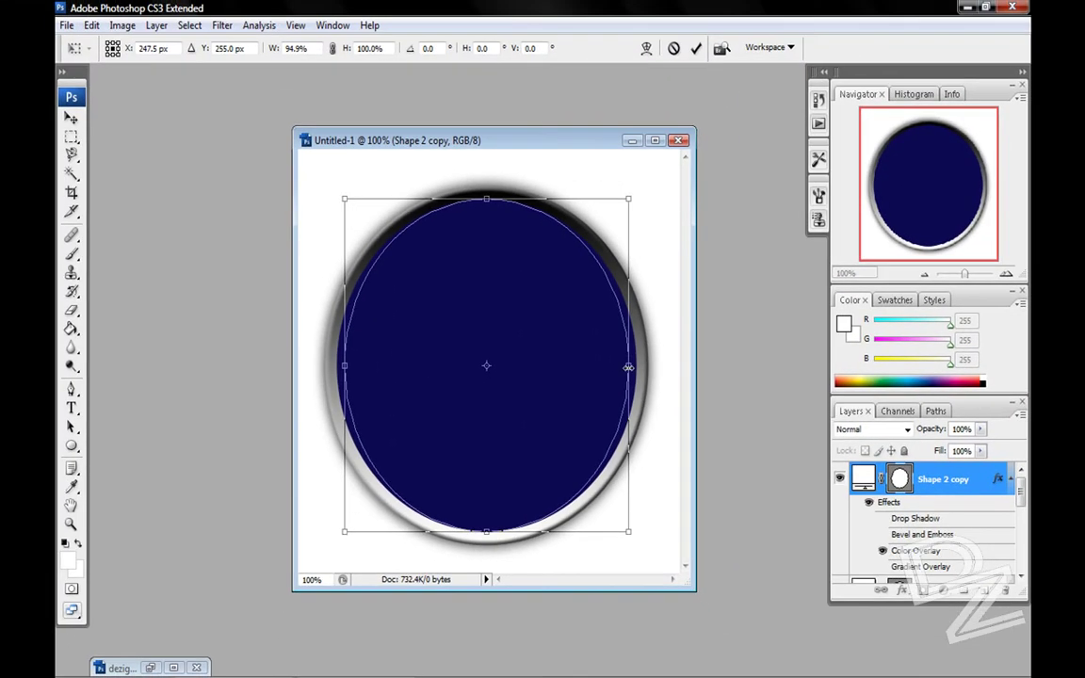
pyautogui.moveTo(627, 367); pyautogui.dragTo(627, 368)
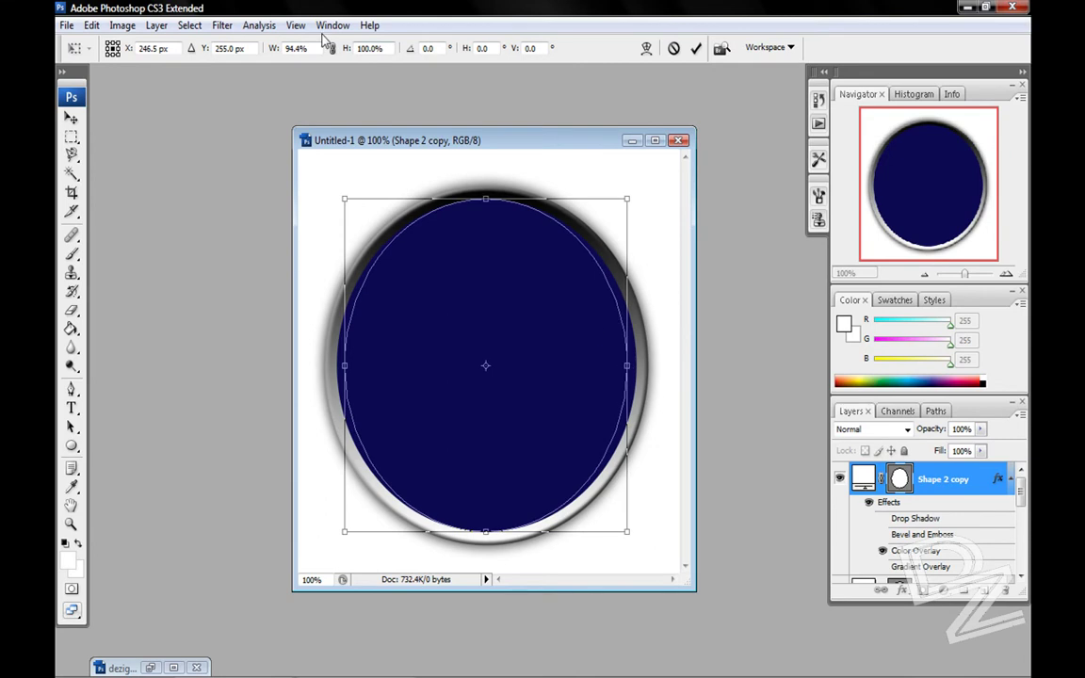
# - Zoom to 300% and pull in the top and bottom edges to 97.8% height
pyautogui.click(297, 27)
pyautogui.click(314, 133)
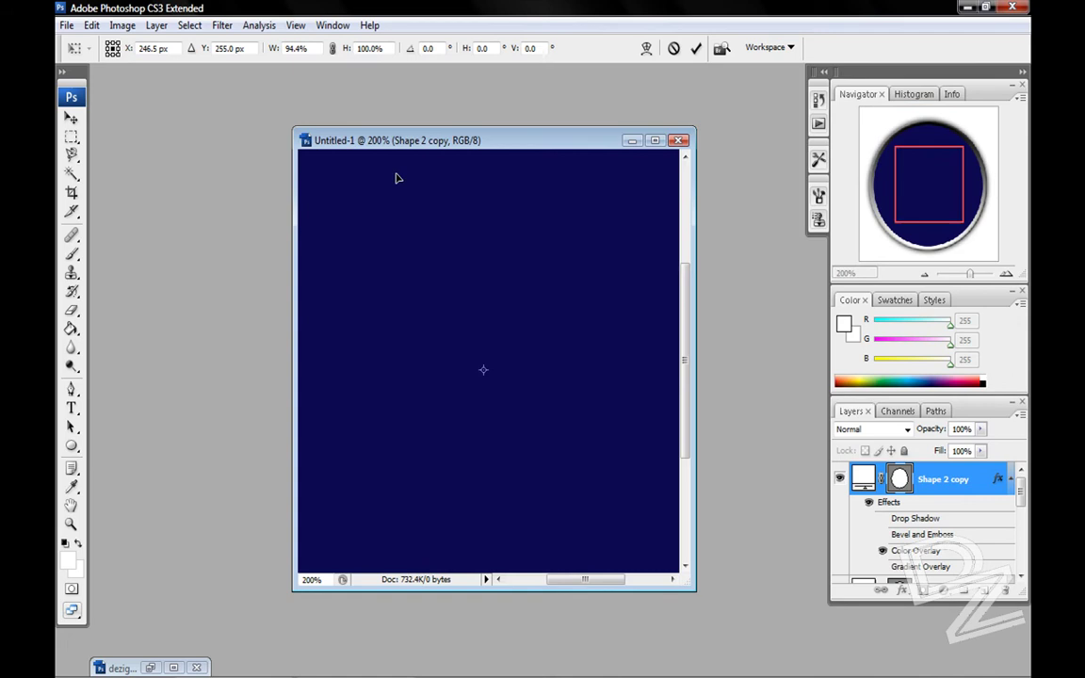
pyautogui.click(655, 140)
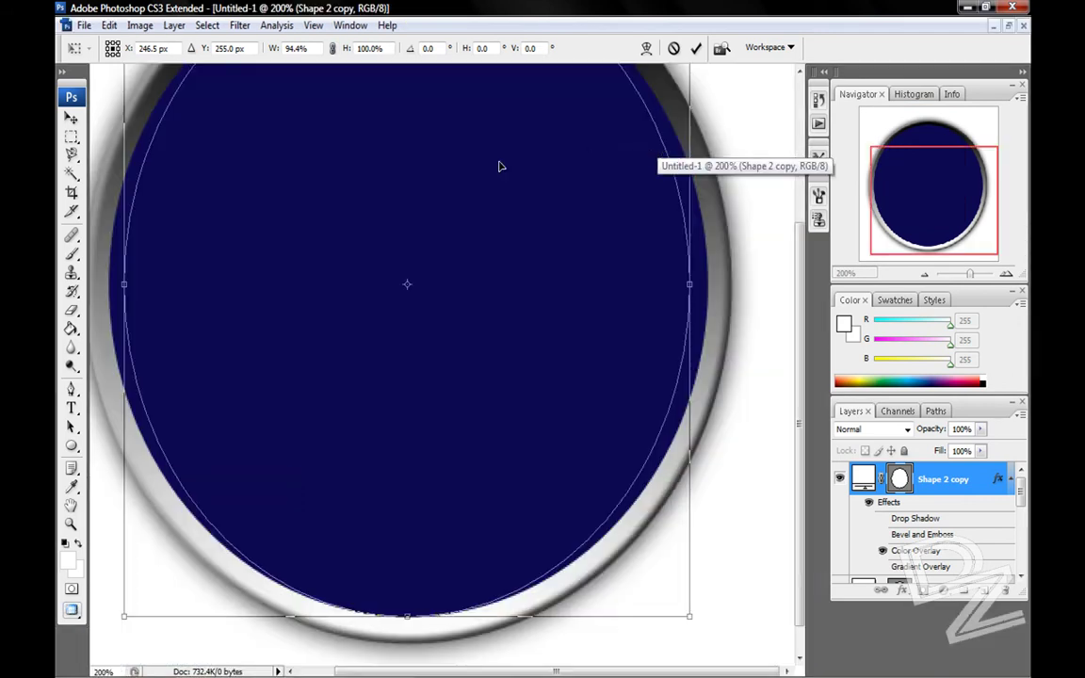
pyautogui.scroll(3, 476, 189)
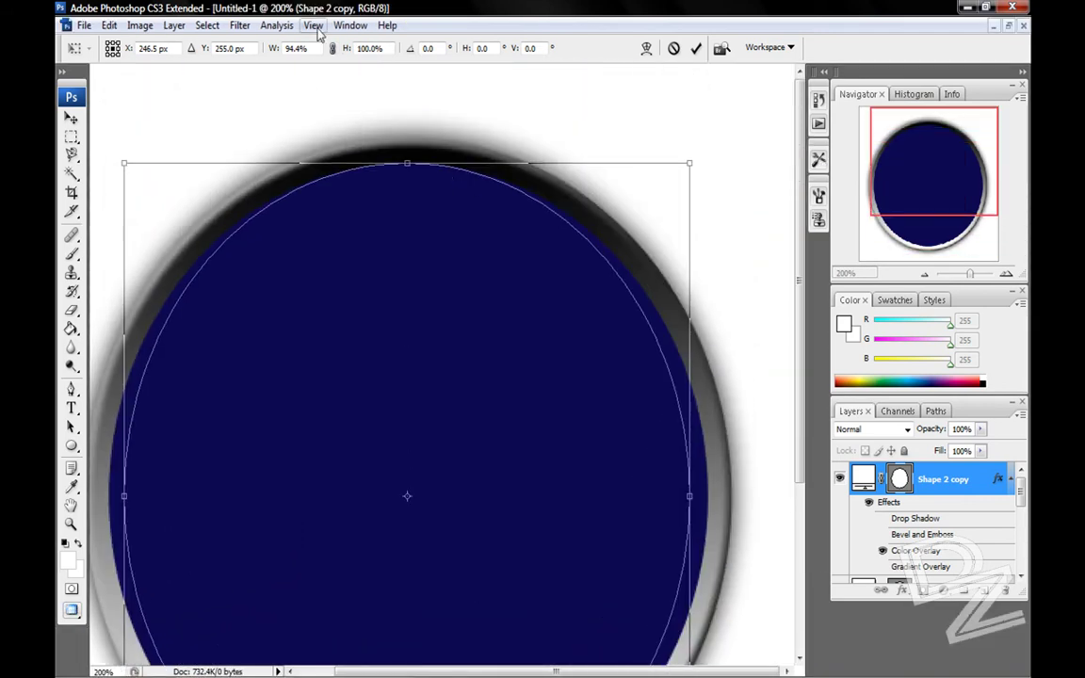
pyautogui.click(313, 25)
pyautogui.click(341, 133)
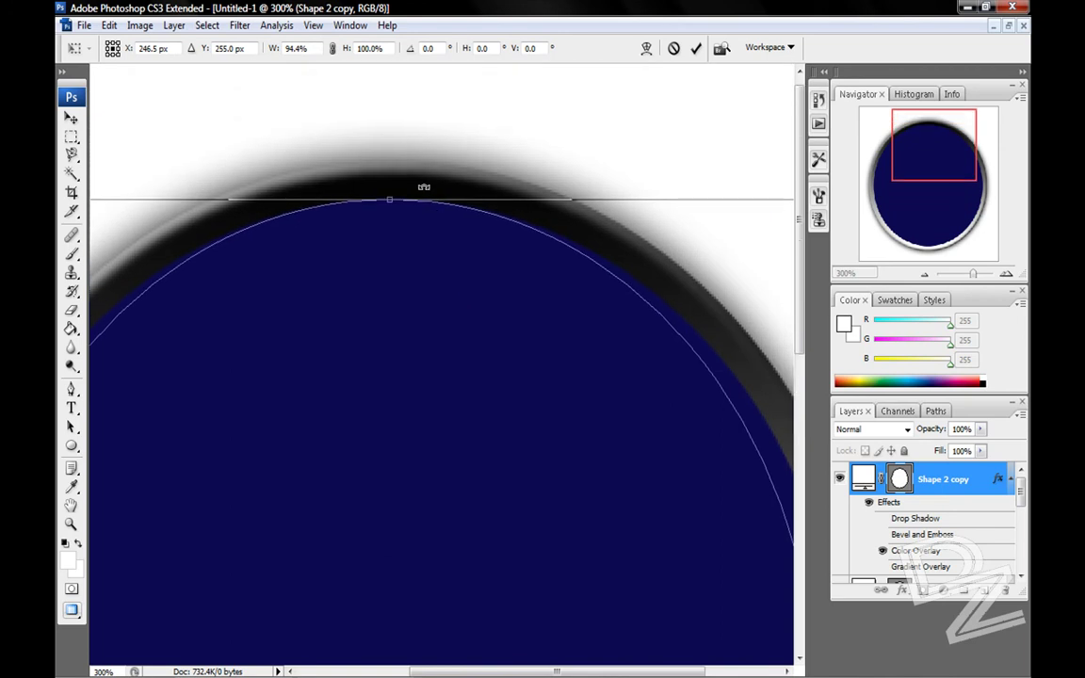
pyautogui.moveTo(390, 200); pyautogui.dragTo(390, 210)
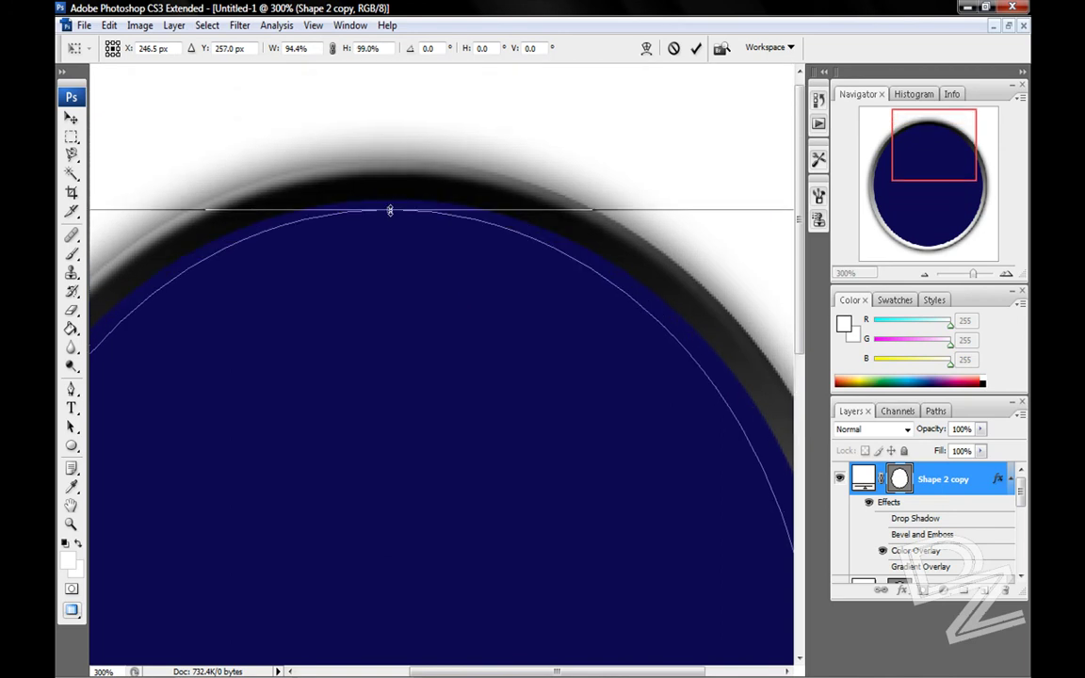
pyautogui.scroll(-8, 399, 218)
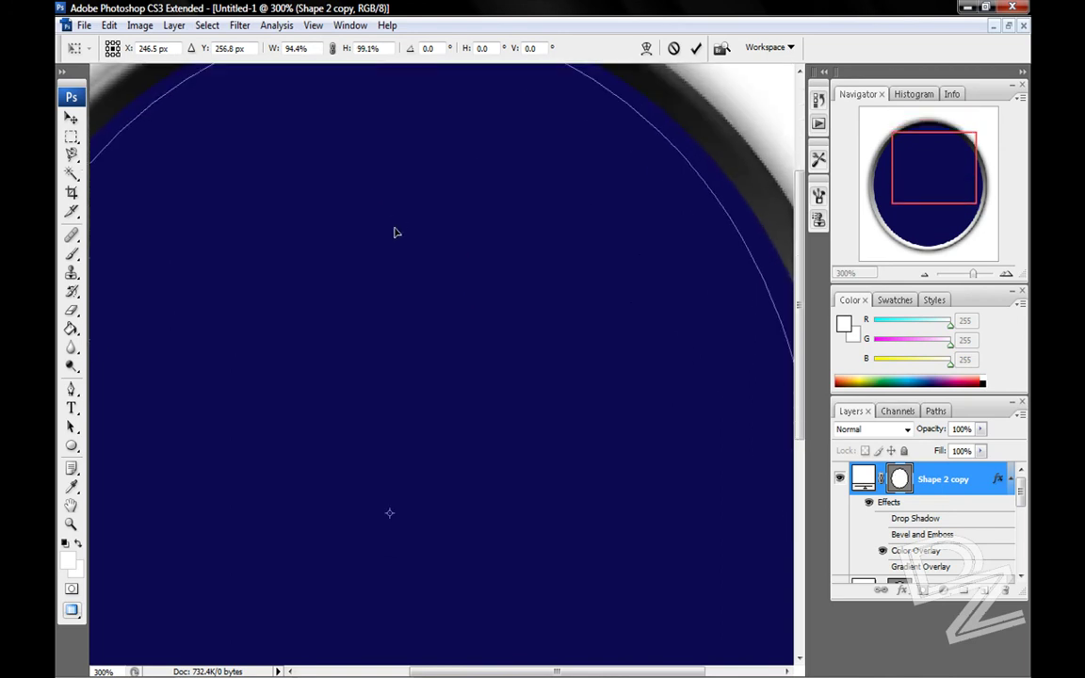
pyautogui.scroll(-3, 418, 283)
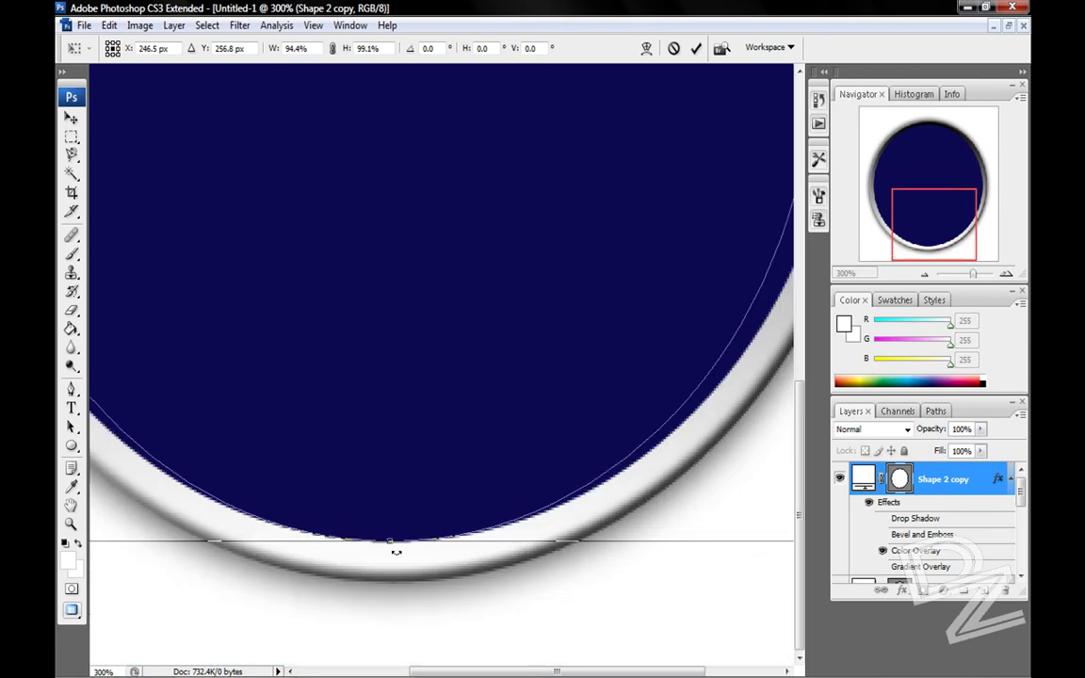
pyautogui.moveTo(390, 542); pyautogui.dragTo(391, 530)
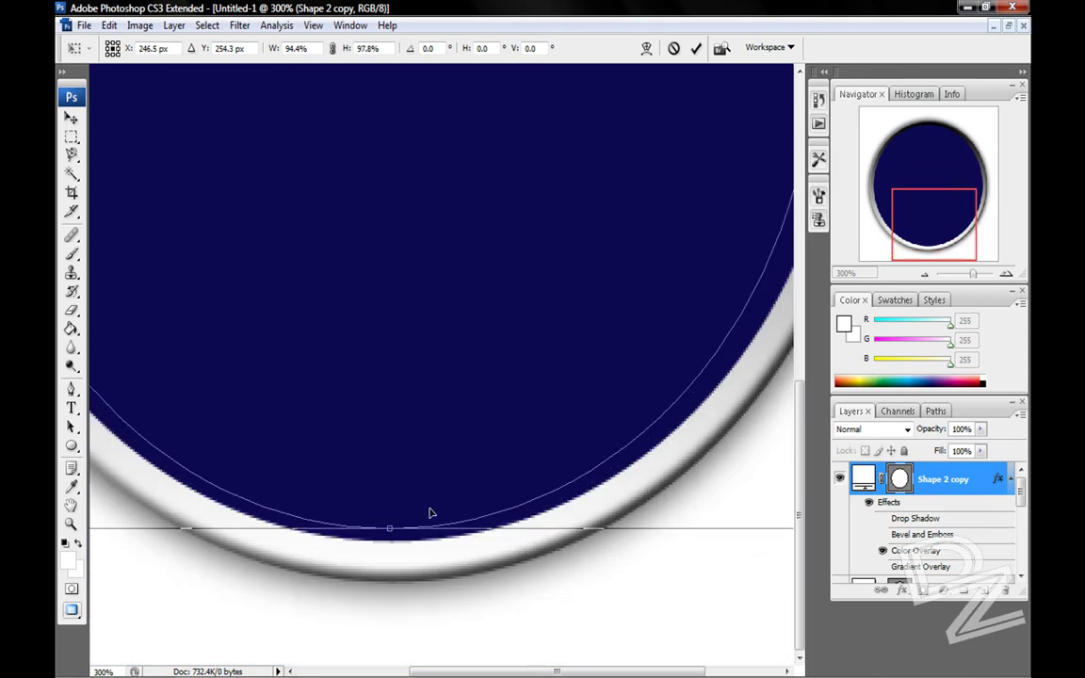
pyautogui.scroll(4, 514, 434)
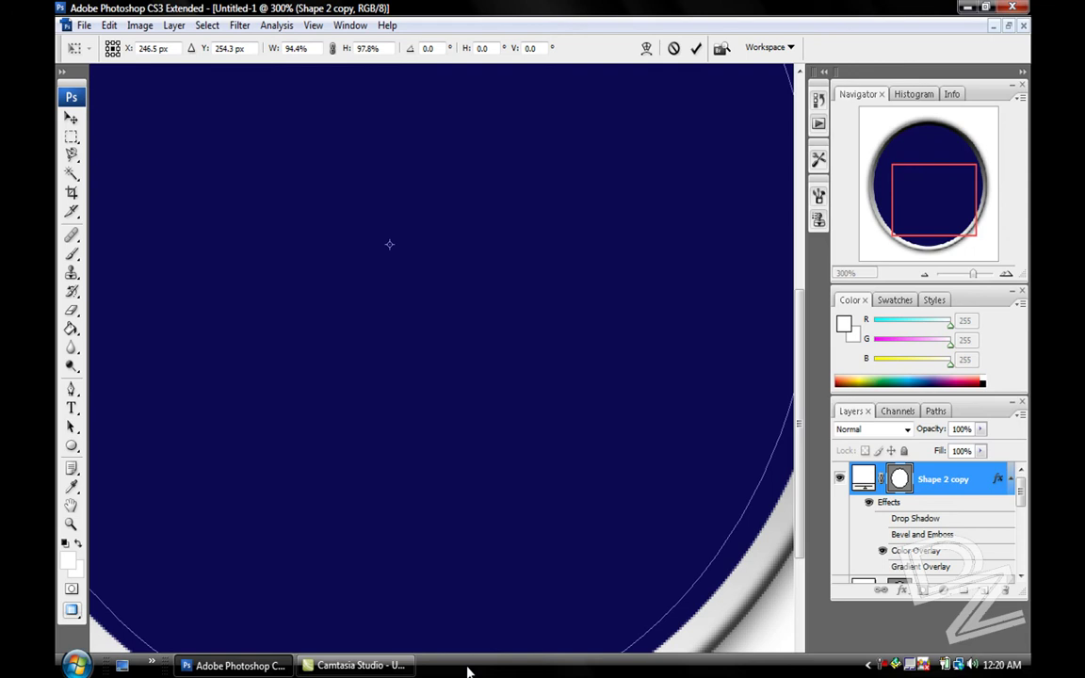
pyautogui.moveTo(546, 672); pyautogui.dragTo(590, 672)
# - Zoom back out to 200%, then view the icon at Actual Pixels 100%
pyautogui.click(313, 25)
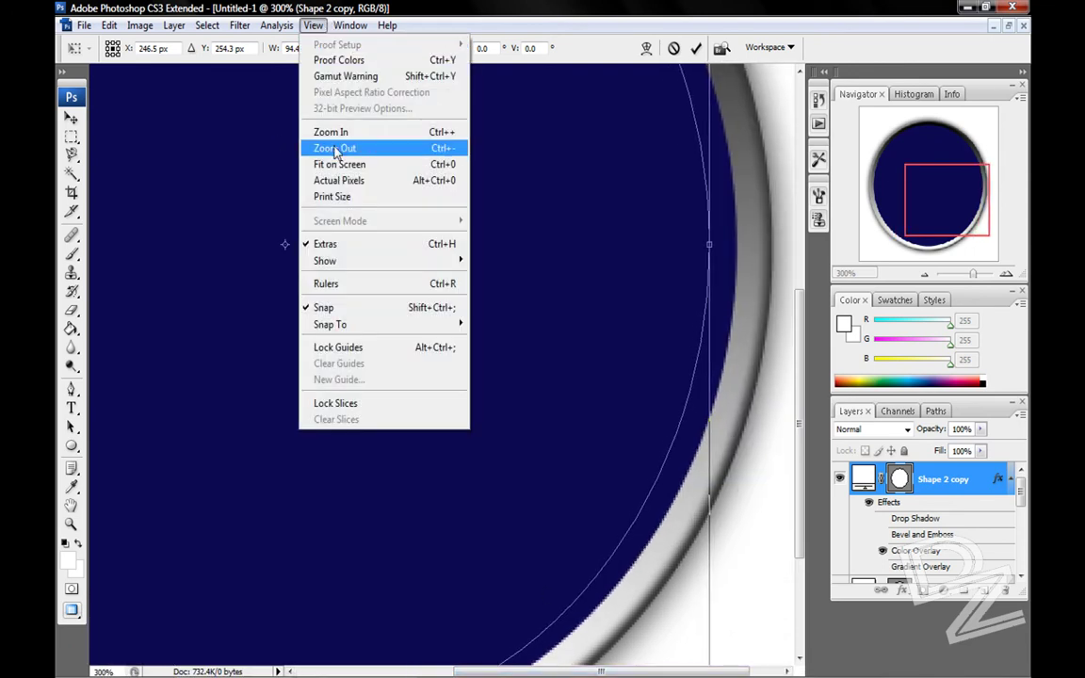
pyautogui.click(406, 148)
pyautogui.click(312, 26)
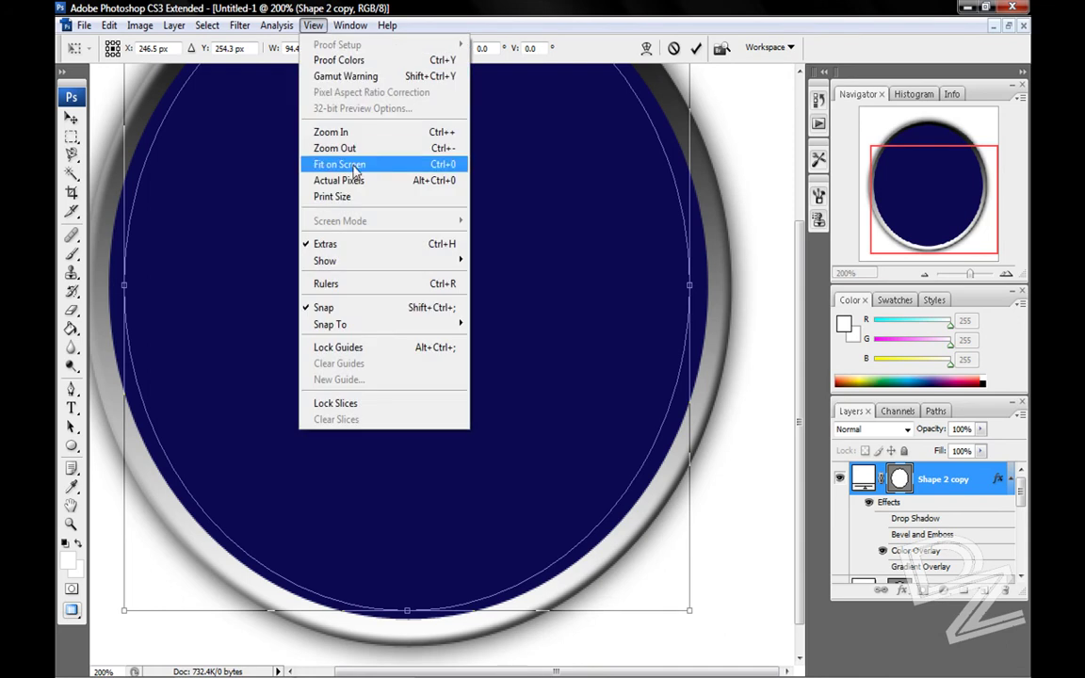
pyautogui.click(343, 184)
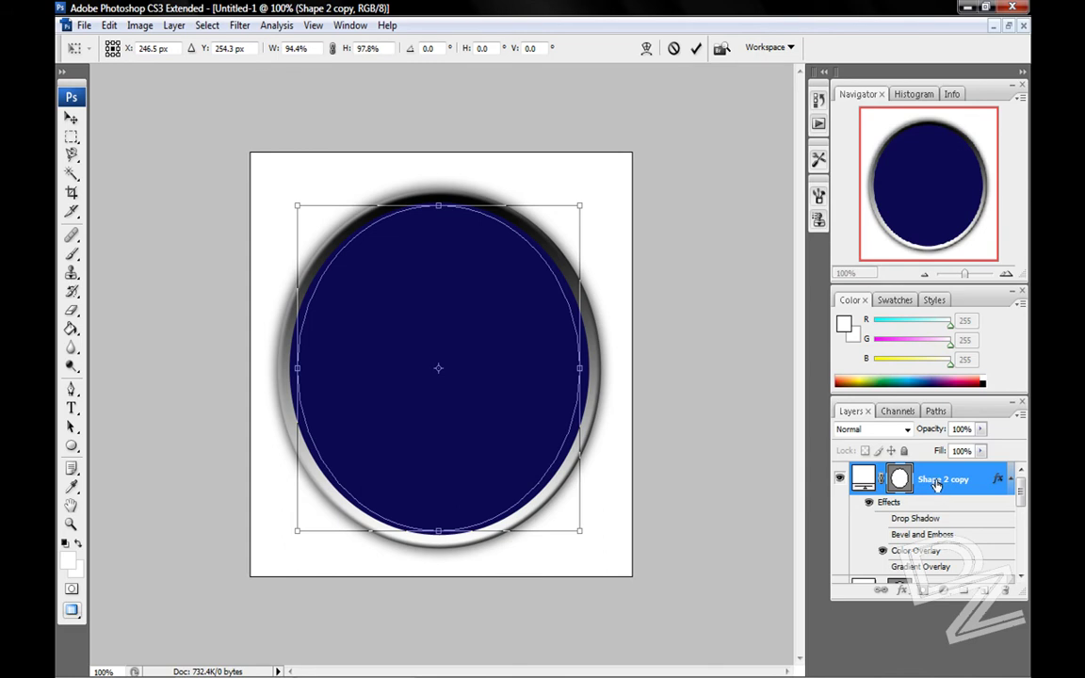
# - Apply the 94.4% × 97.8% scaling of the inner oval and bring up the Shape 2 copy layer menu
pyautogui.click(71, 118)
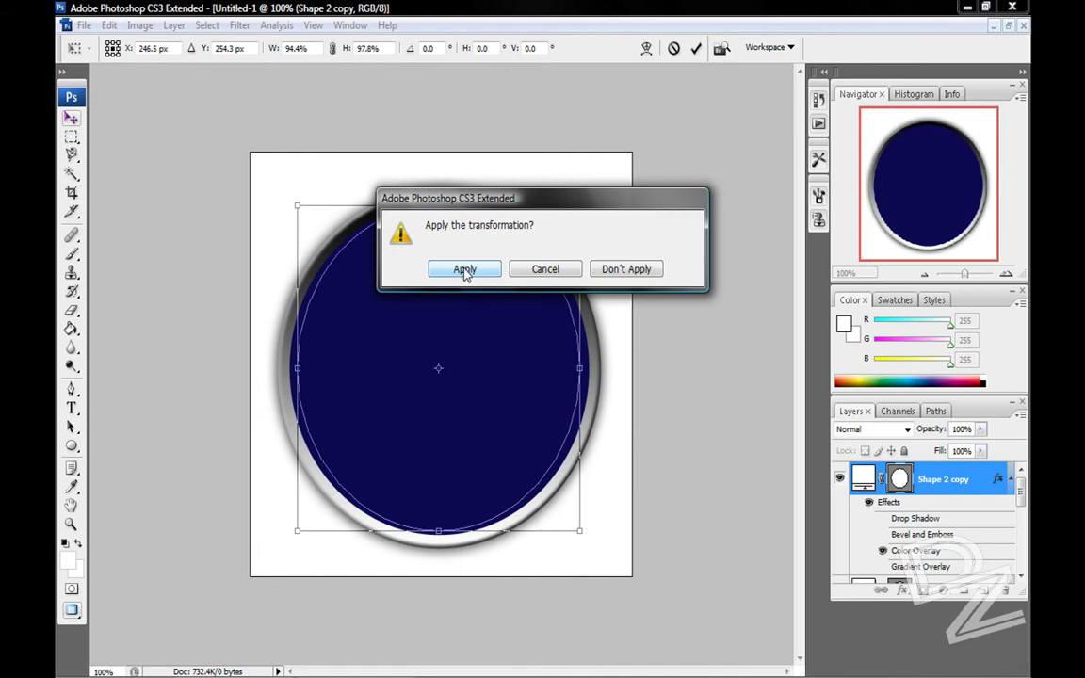
pyautogui.click(464, 270)
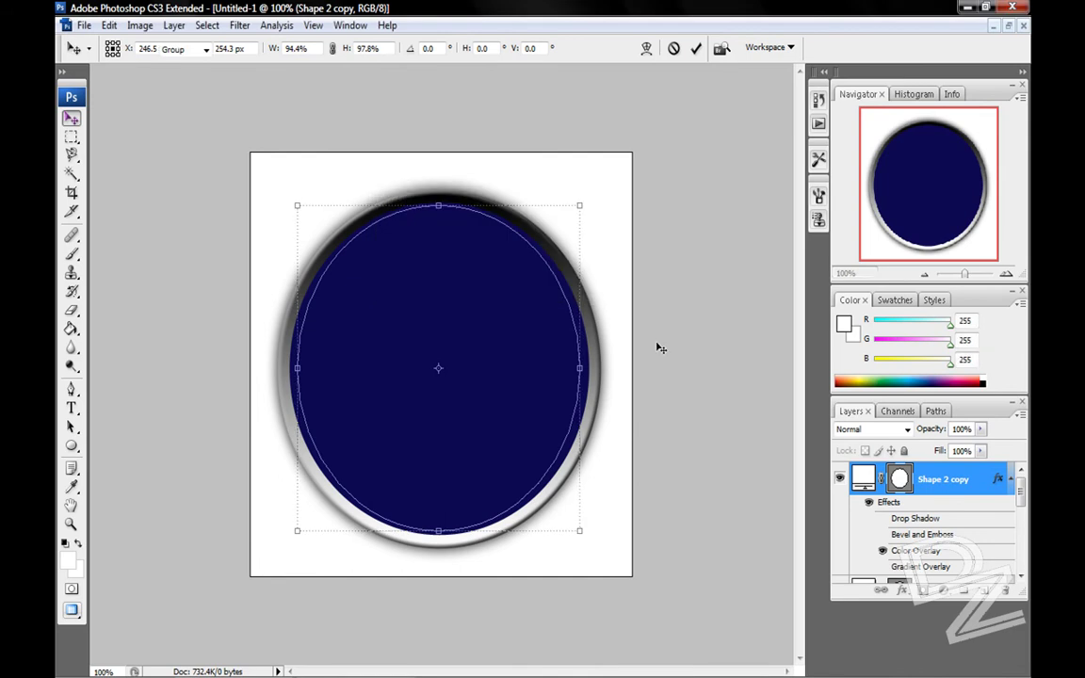
pyautogui.rightClick(933, 495)
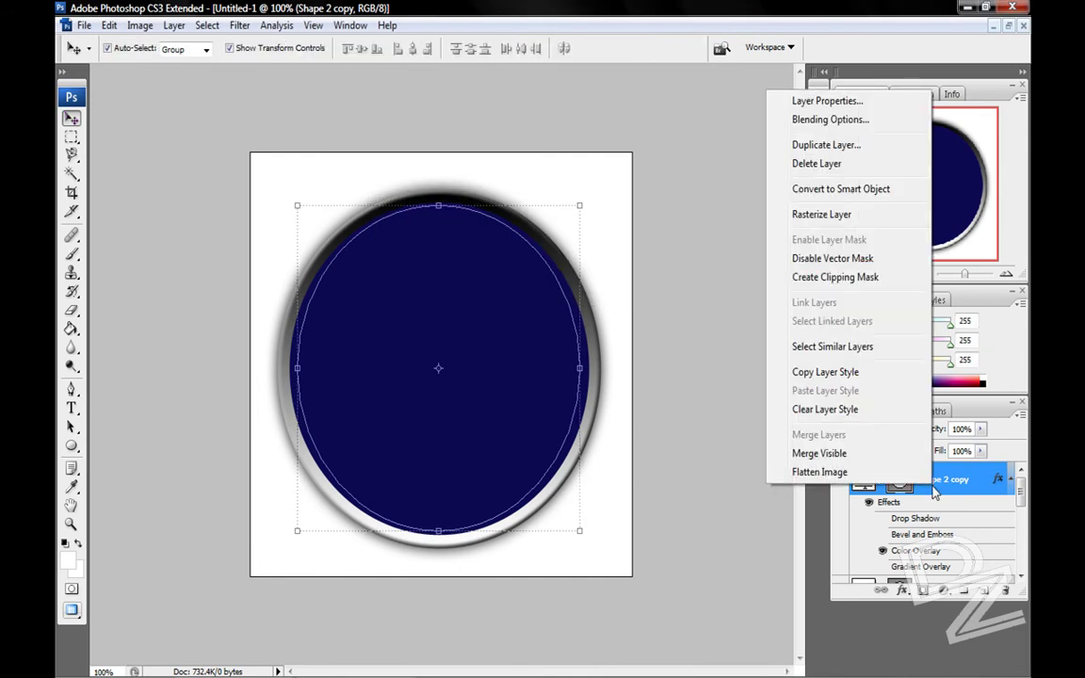
# - Replace Shape 2 copy's navy Color Overlay with a Gradient Overlay and open its gradient for editing
pyautogui.click(830, 120)
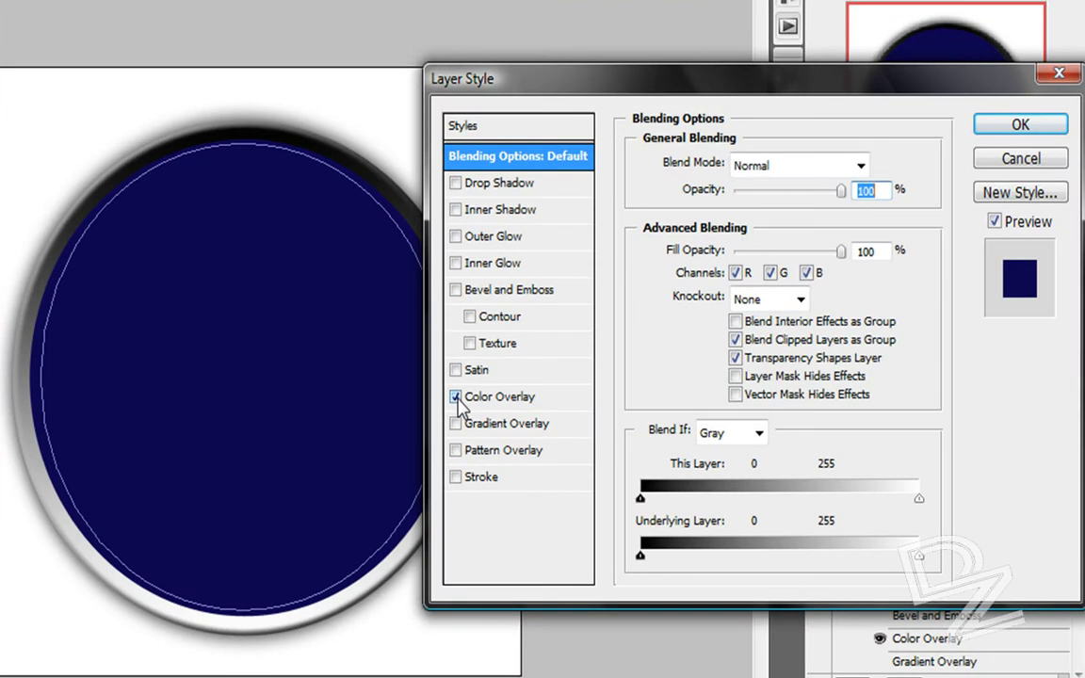
pyautogui.click(586, 383)
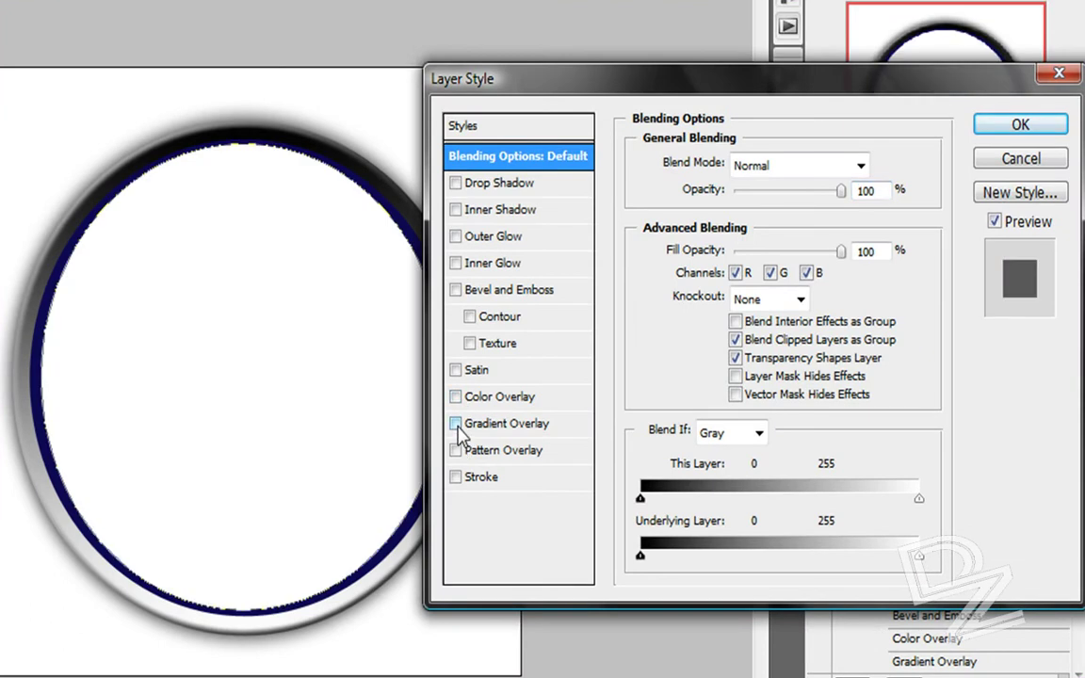
pyautogui.click(457, 426)
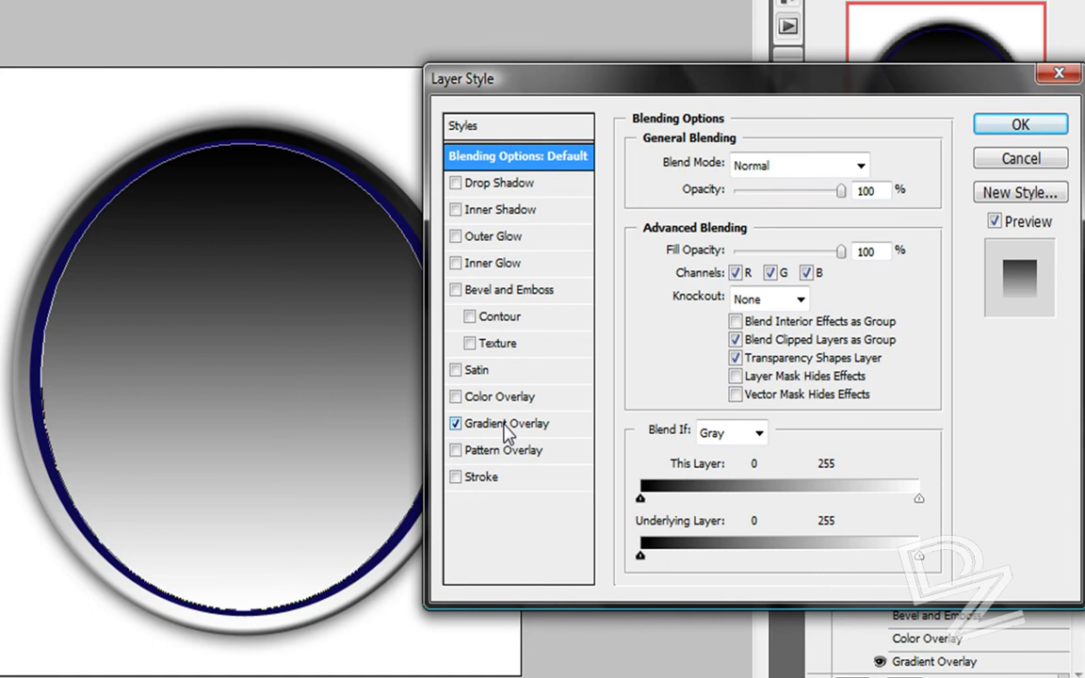
pyautogui.click(498, 432)
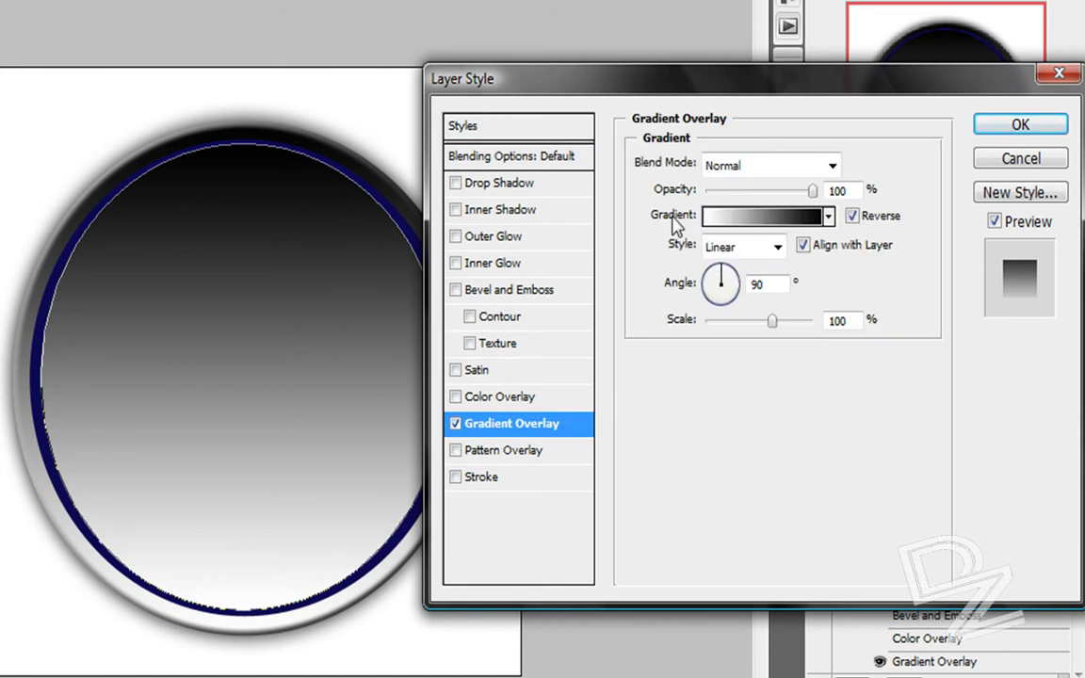
pyautogui.click(750, 224)
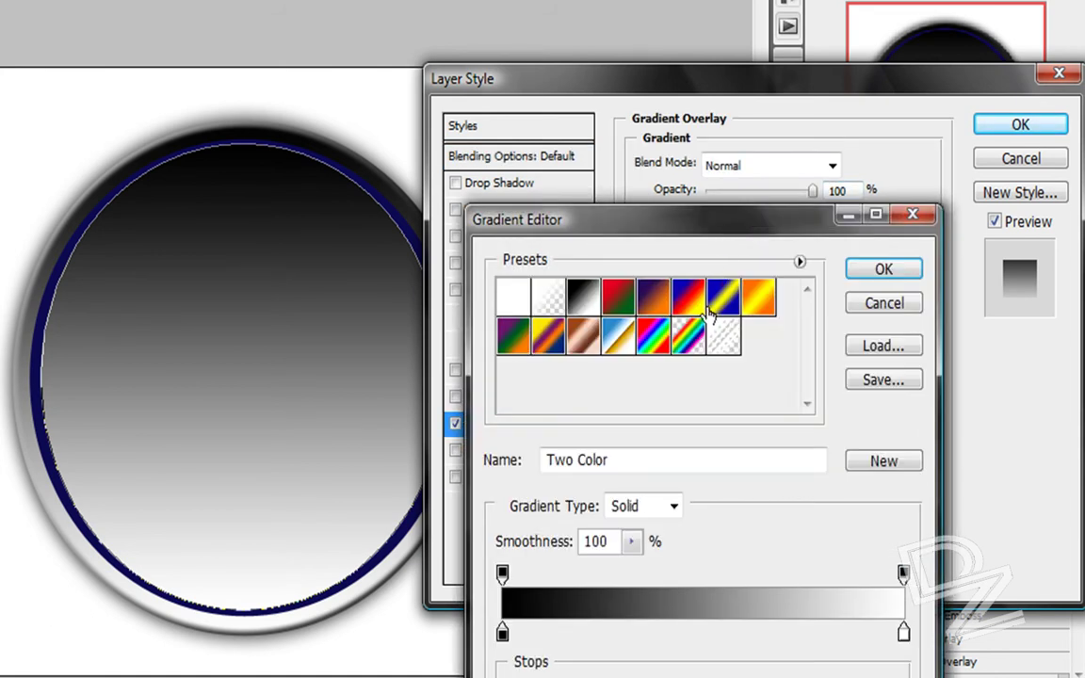
# - Start from the Blue, Red, Yellow preset and recolour the middle stop to deep blue
pyautogui.click(693, 307)
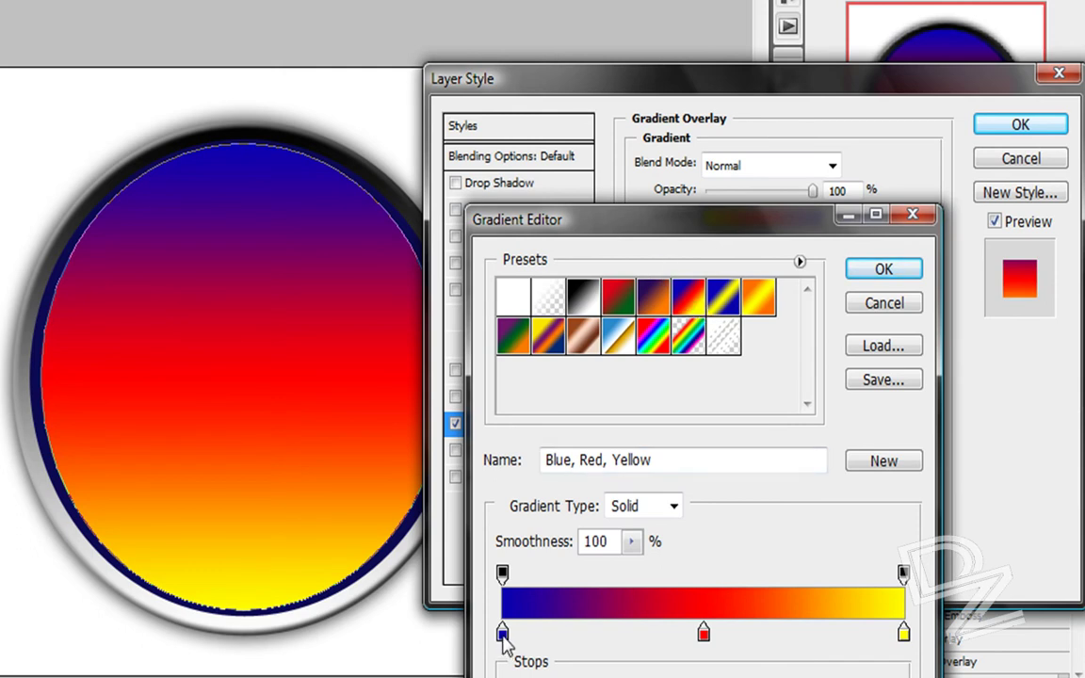
pyautogui.click(703, 634)
pyautogui.doubleClick(704, 634)
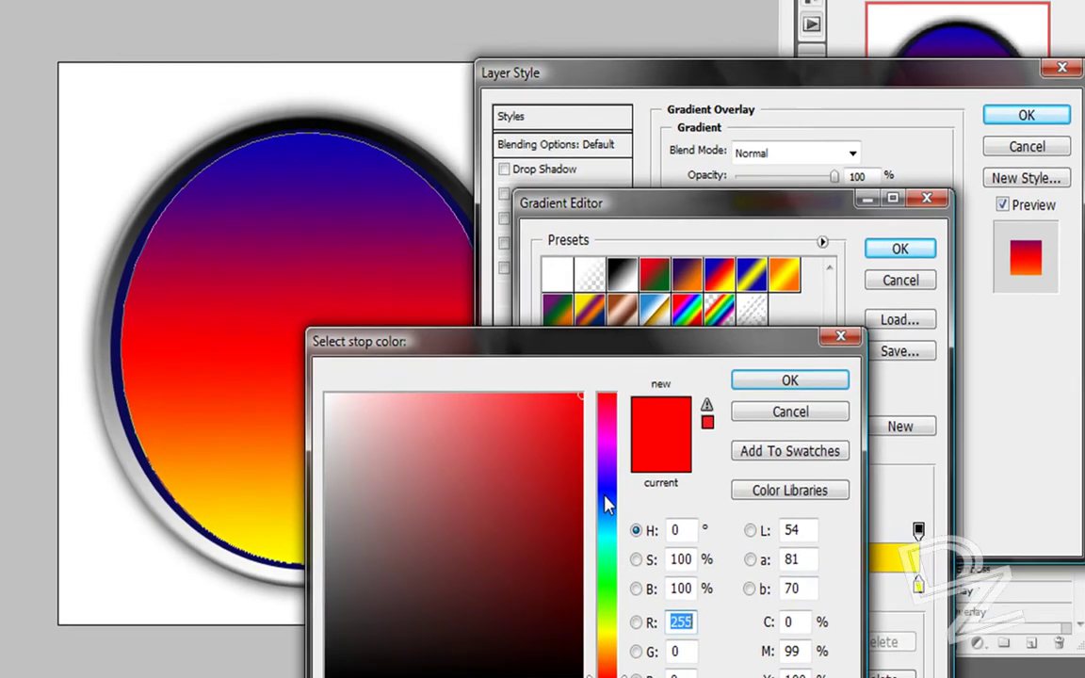
pyautogui.click(570, 537)
pyautogui.moveTo(274, 188); pyautogui.dragTo(253, 332)
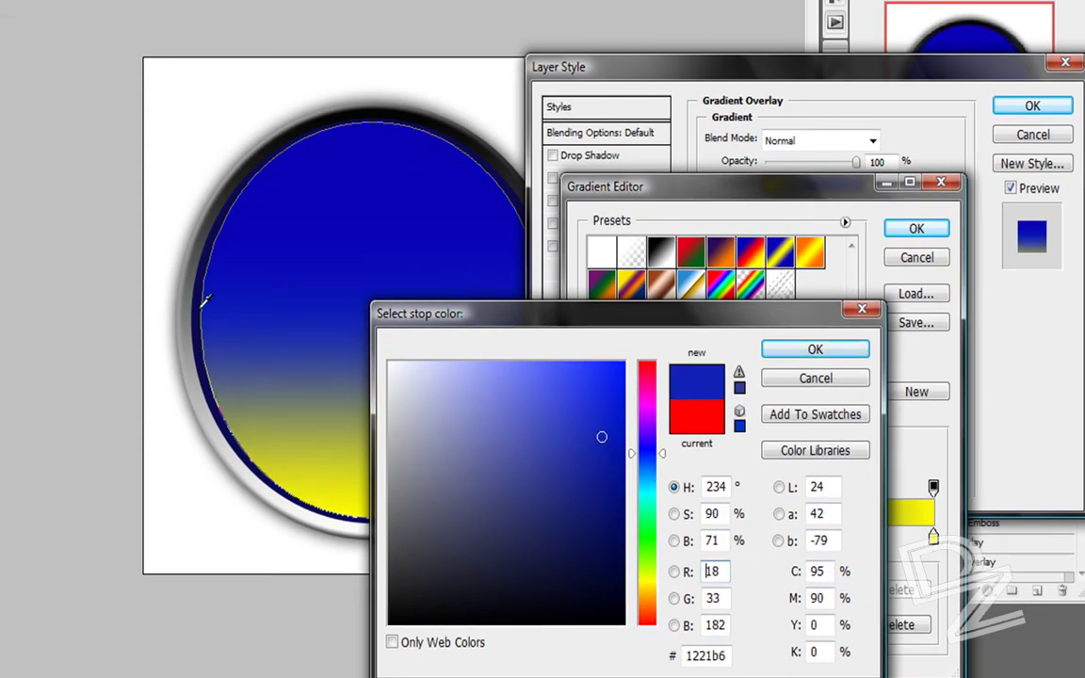
pyautogui.click(591, 461)
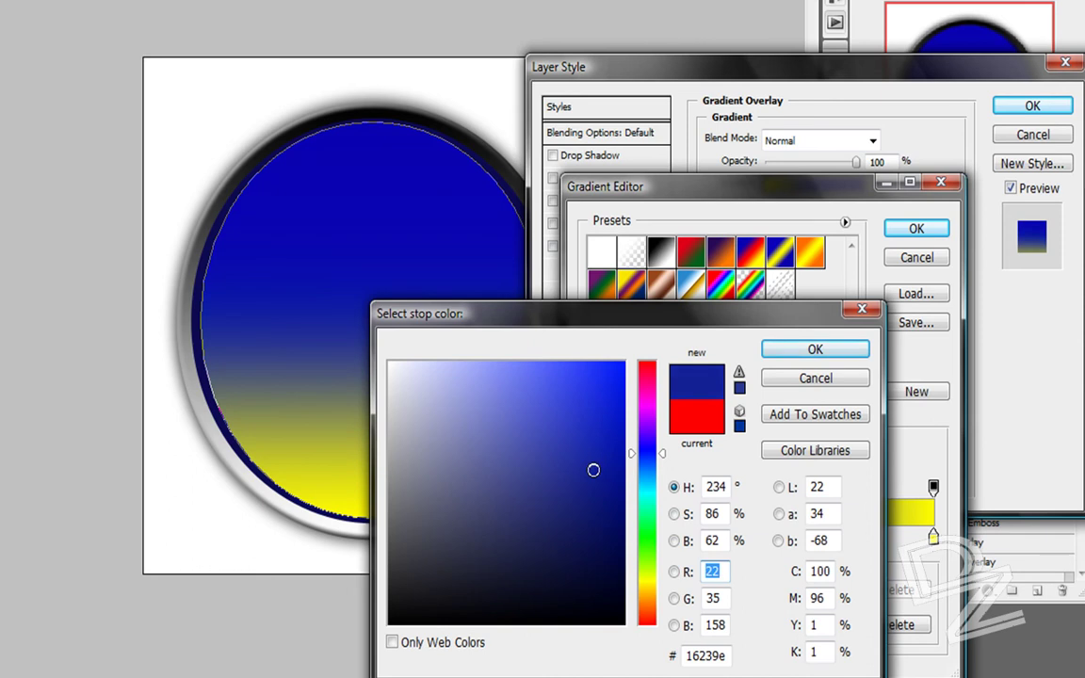
pyautogui.click(594, 469)
pyautogui.click(807, 362)
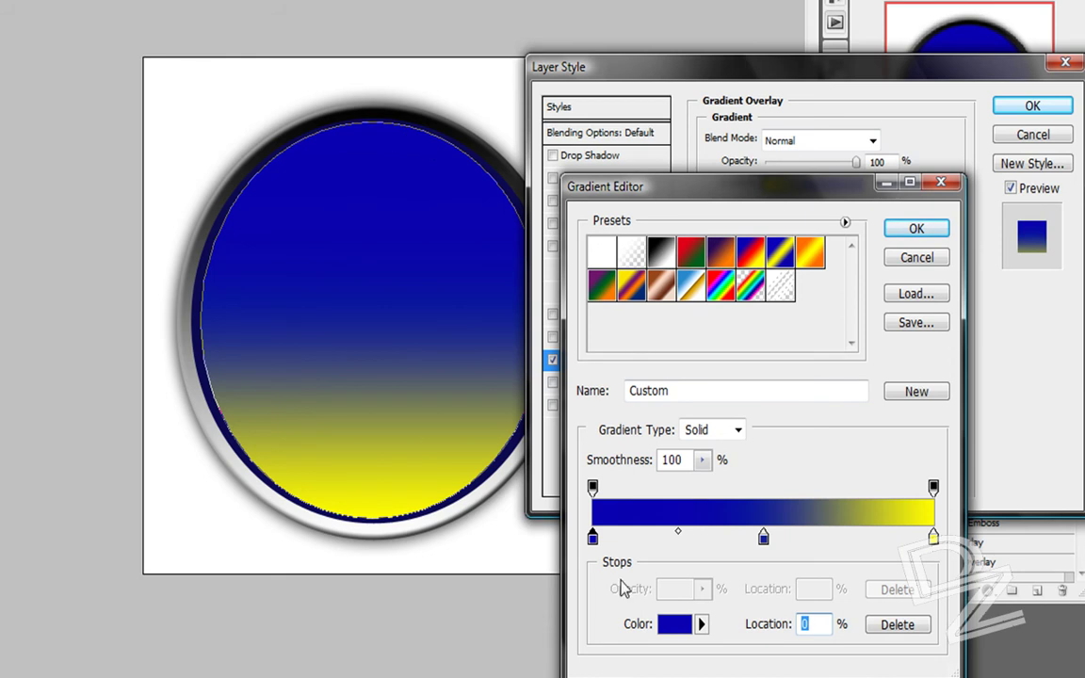
# - Set both end stops to light lavender #a6a1fc
pyautogui.click(675, 624)
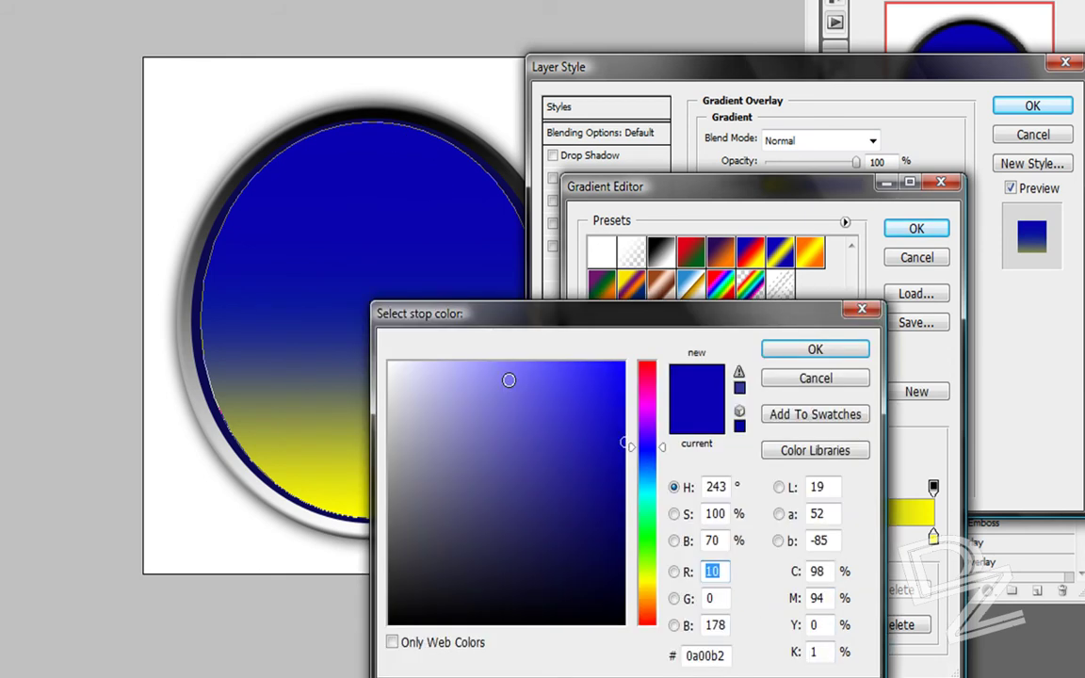
pyautogui.moveTo(477, 361)
pyautogui.mouseDown()
pyautogui.moveTo(481, 372)
pyautogui.moveTo(474, 364)
pyautogui.mouseUp()
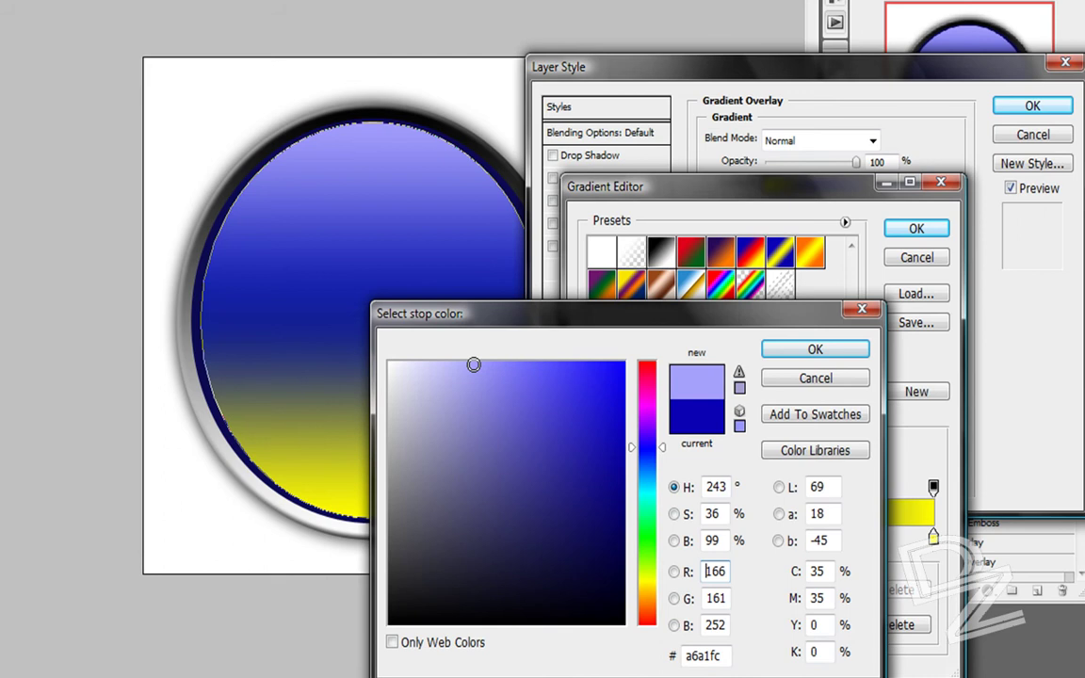
pyautogui.click(818, 352)
pyautogui.click(933, 537)
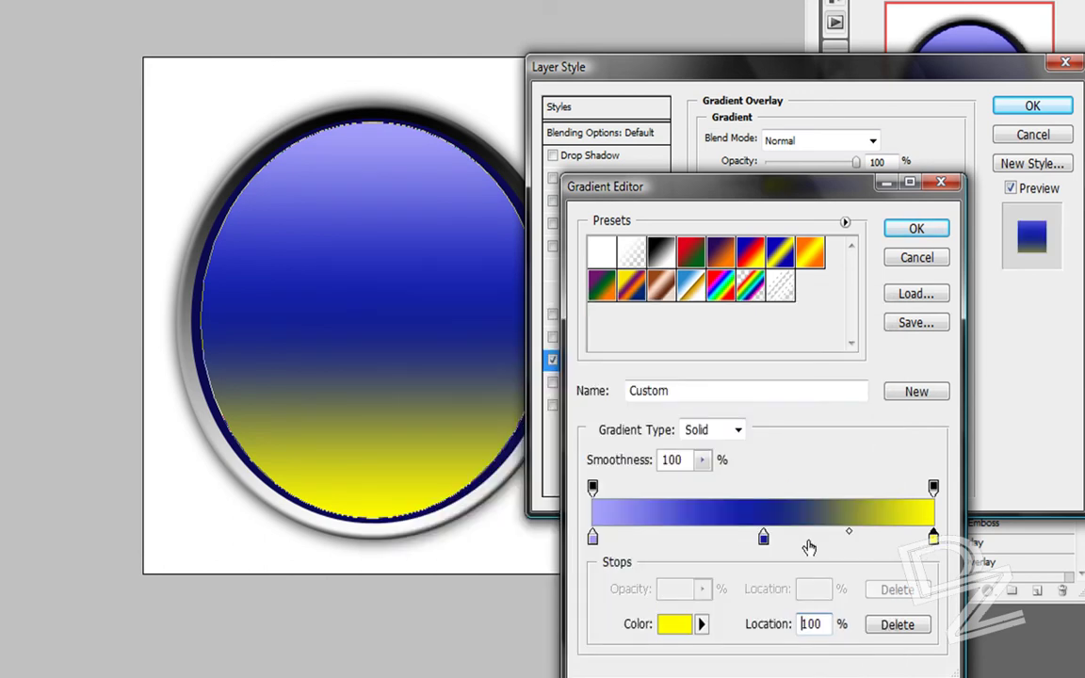
pyautogui.click(595, 507)
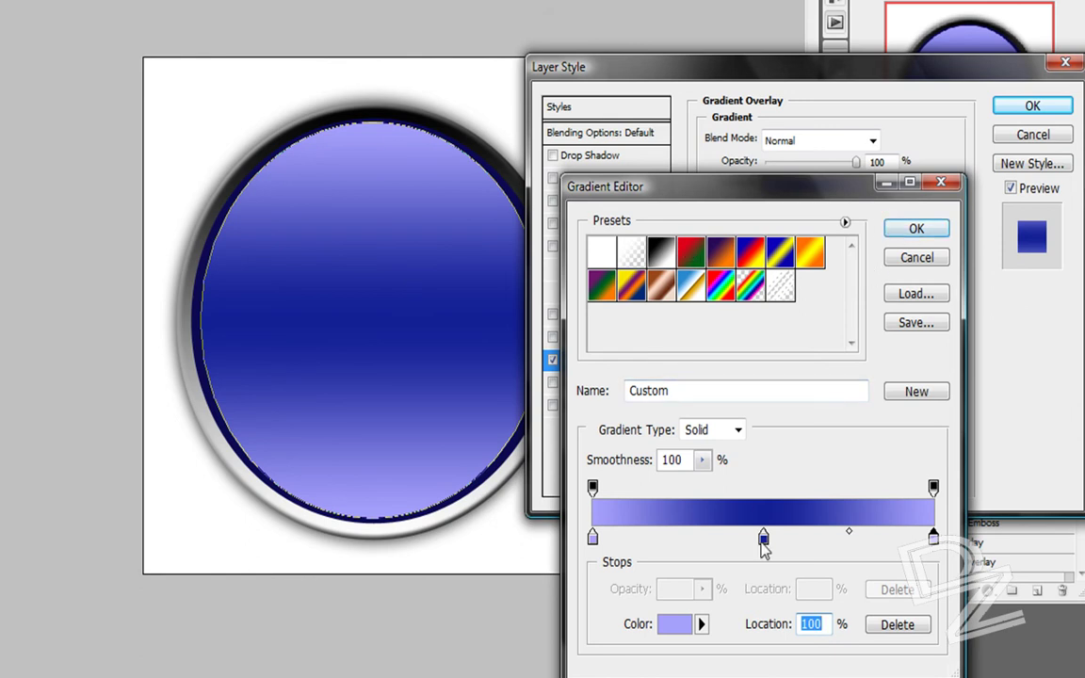
# - Darken the 50% middle stop to navy and accept the lavender-navy-lavender gradient
pyautogui.click(763, 537)
pyautogui.click(696, 625)
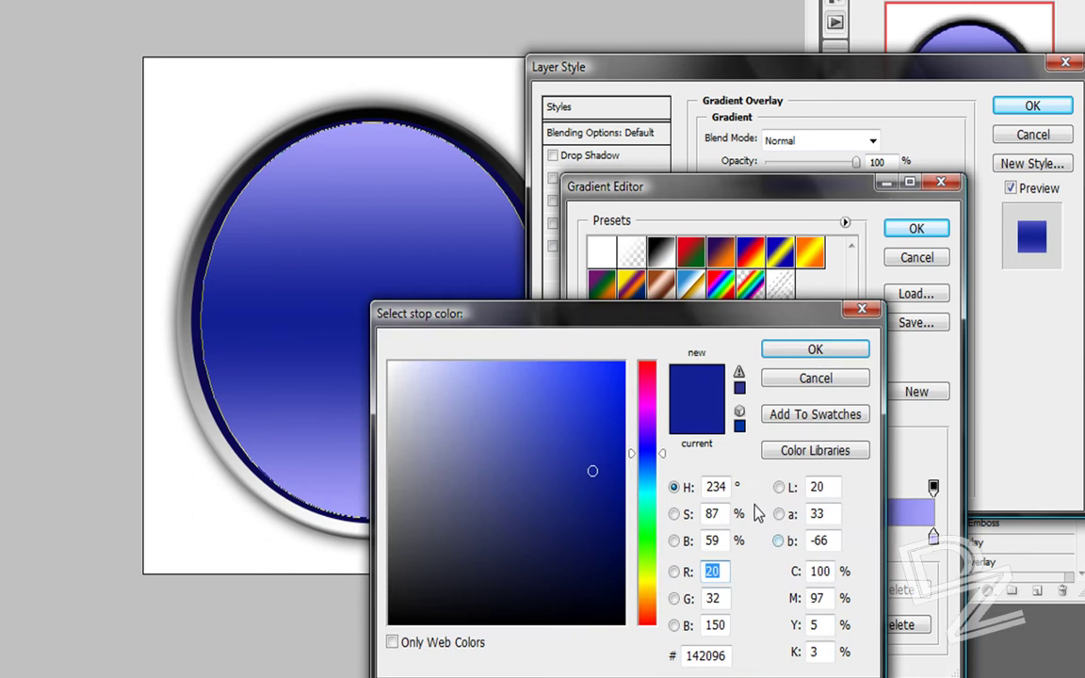
pyautogui.click(601, 488)
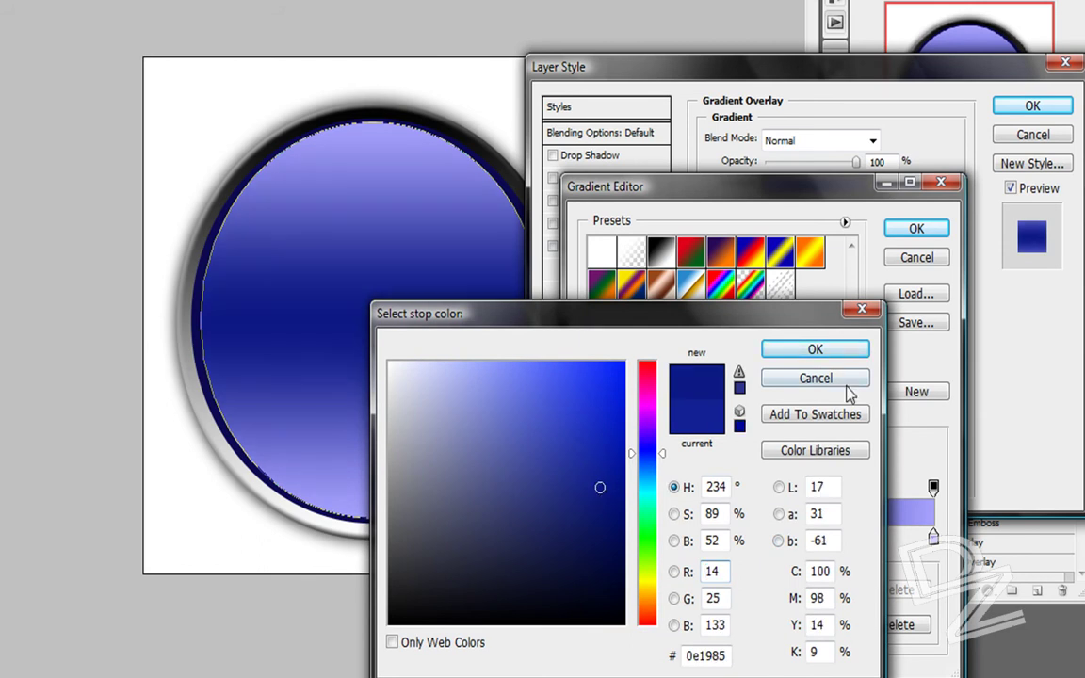
pyautogui.click(784, 349)
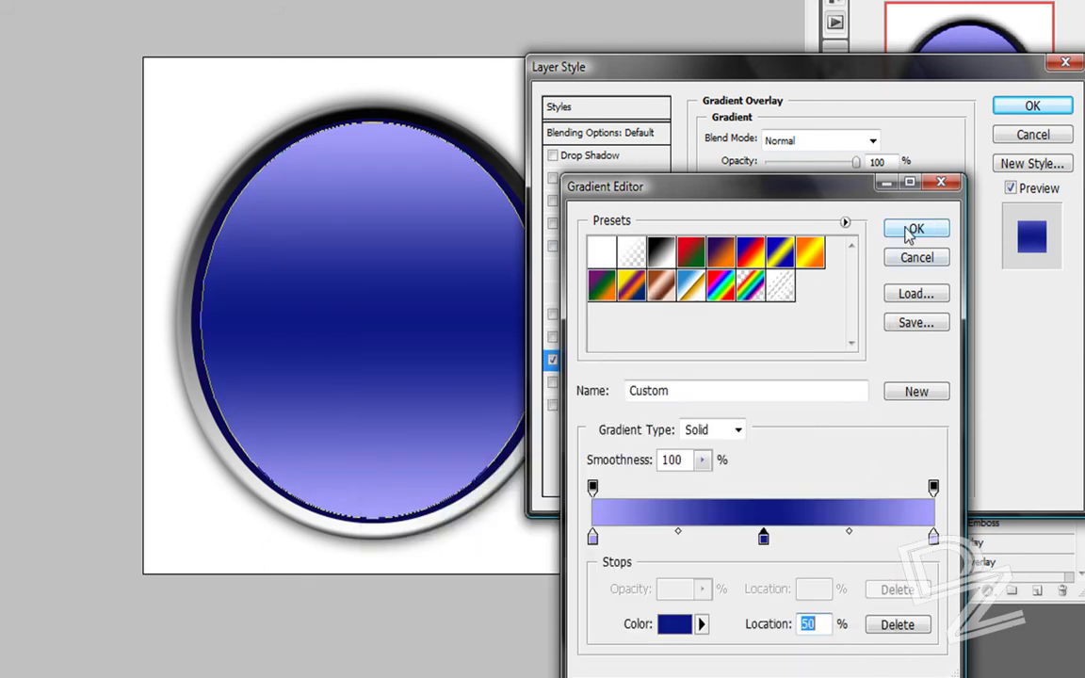
pyautogui.click(912, 231)
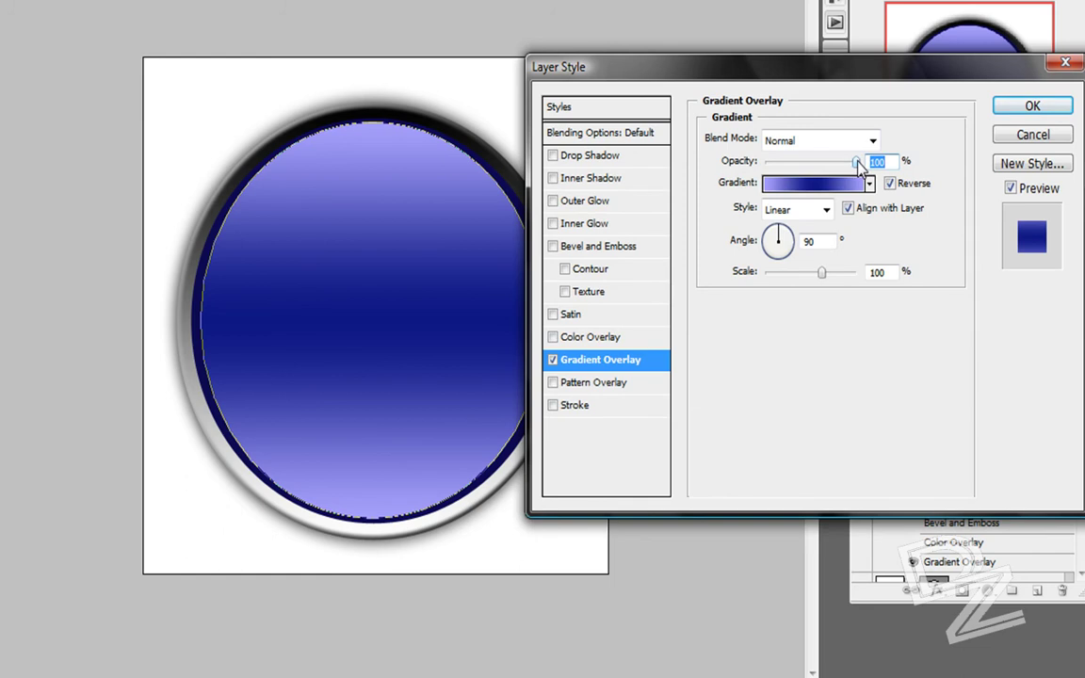
# - Deepen the gradient's middle stop to a darker navy
pyautogui.moveTo(858, 163)
pyautogui.mouseDown()
pyautogui.moveTo(838, 164)
pyautogui.moveTo(848, 165)
pyautogui.mouseUp()
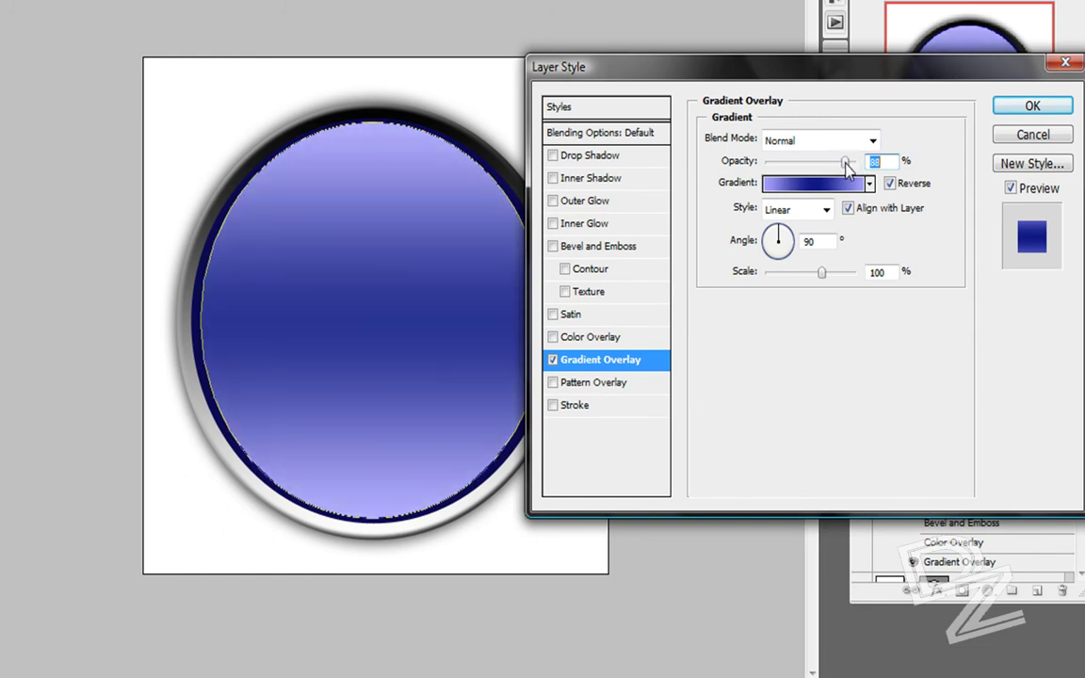
pyautogui.click(829, 184)
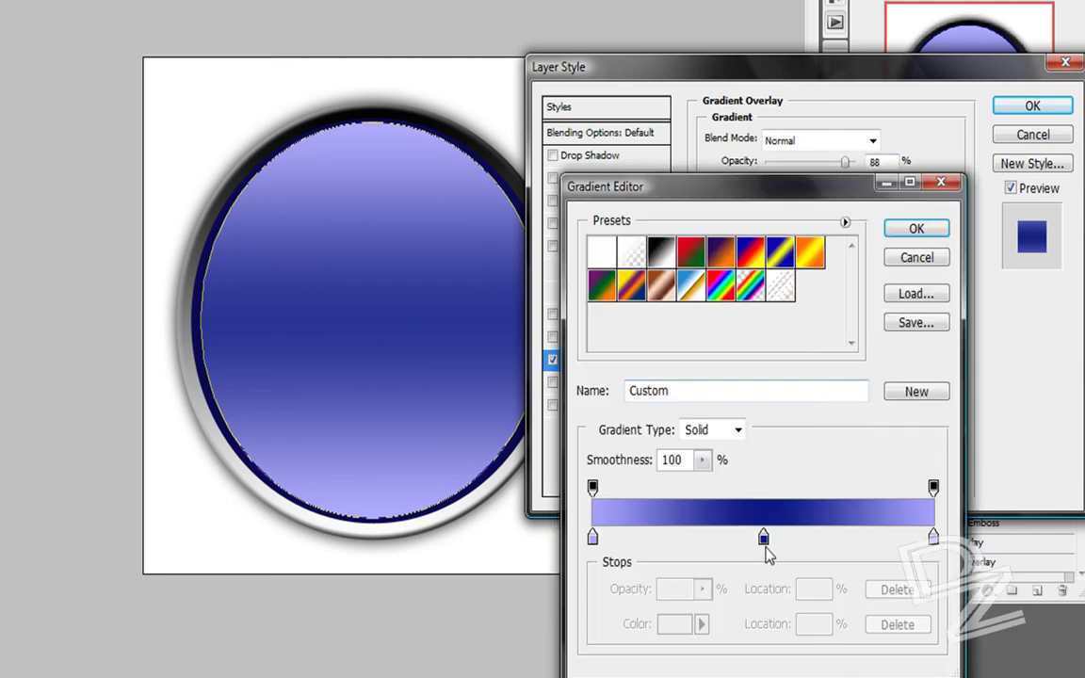
pyautogui.click(763, 537)
pyautogui.click(674, 624)
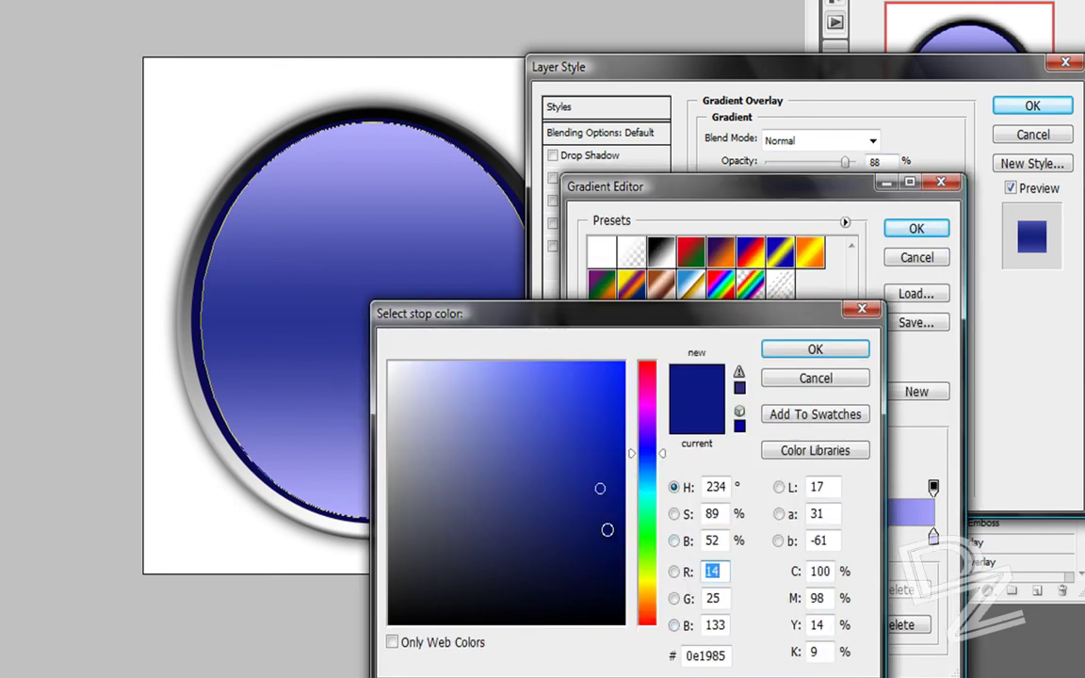
pyautogui.click(595, 527)
pyautogui.click(586, 508)
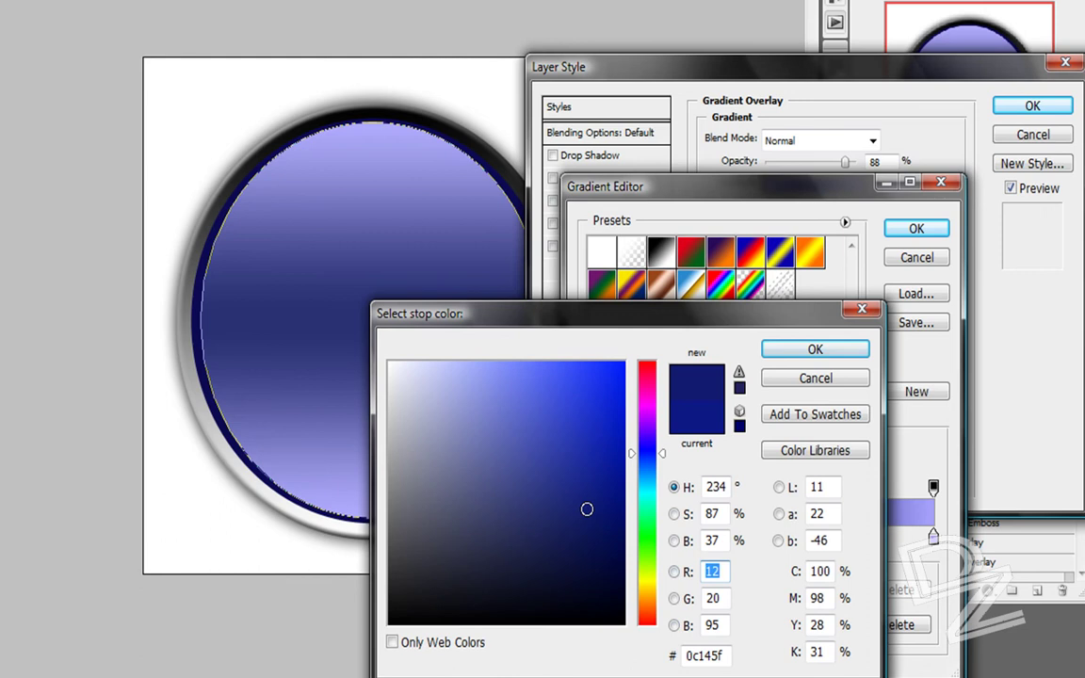
pyautogui.click(608, 545)
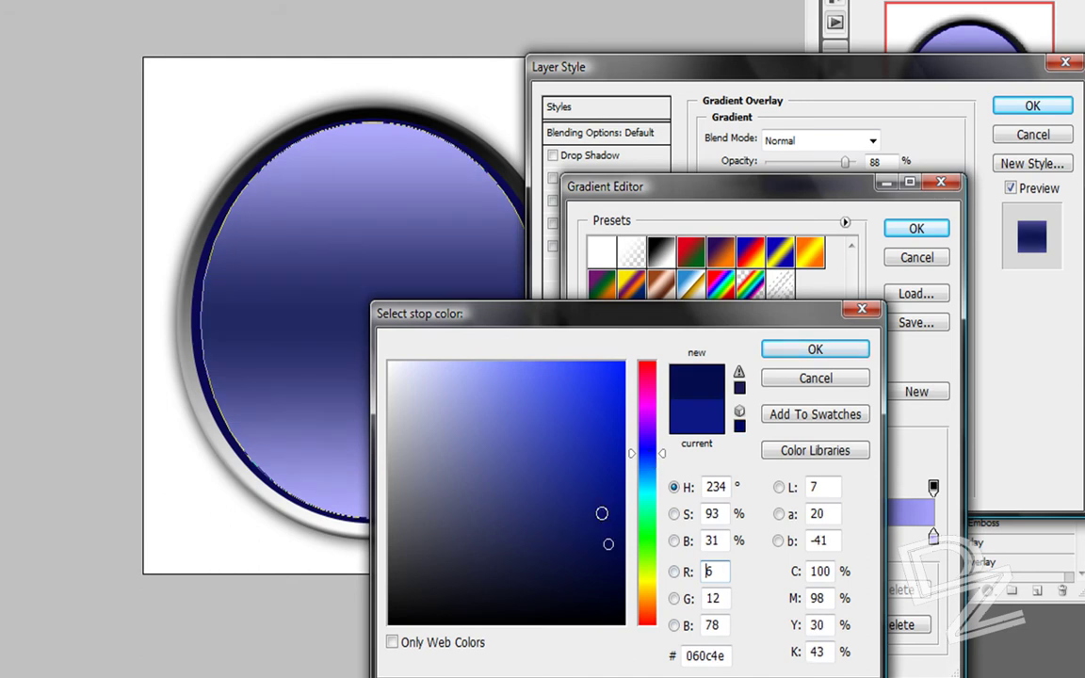
pyautogui.click(588, 533)
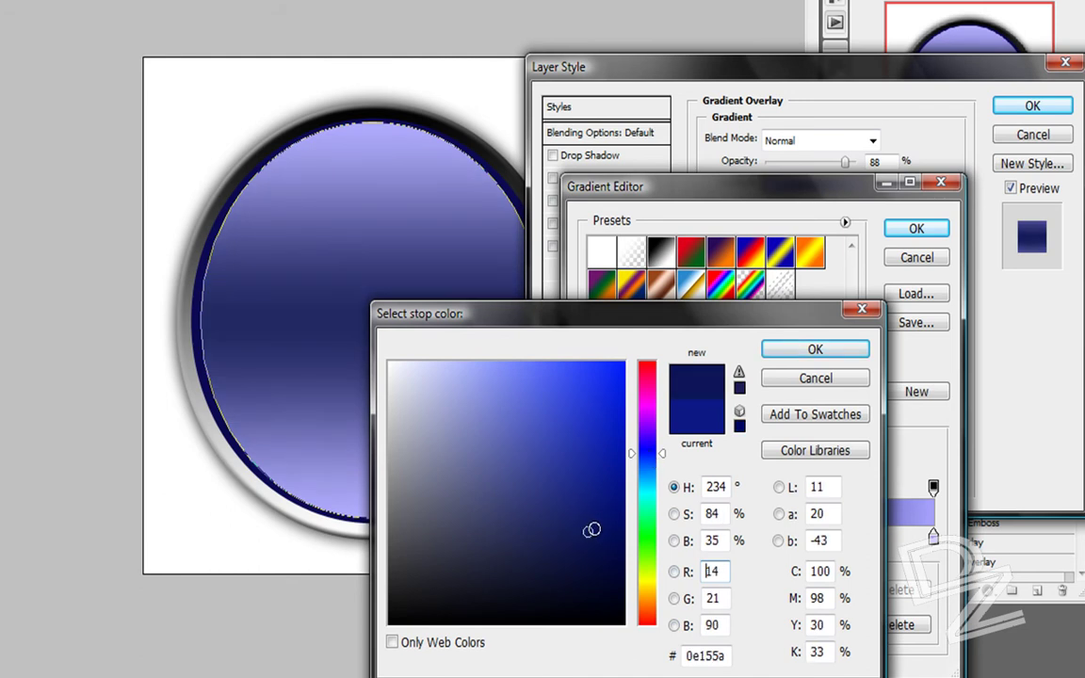
pyautogui.click(799, 351)
pyautogui.click(915, 228)
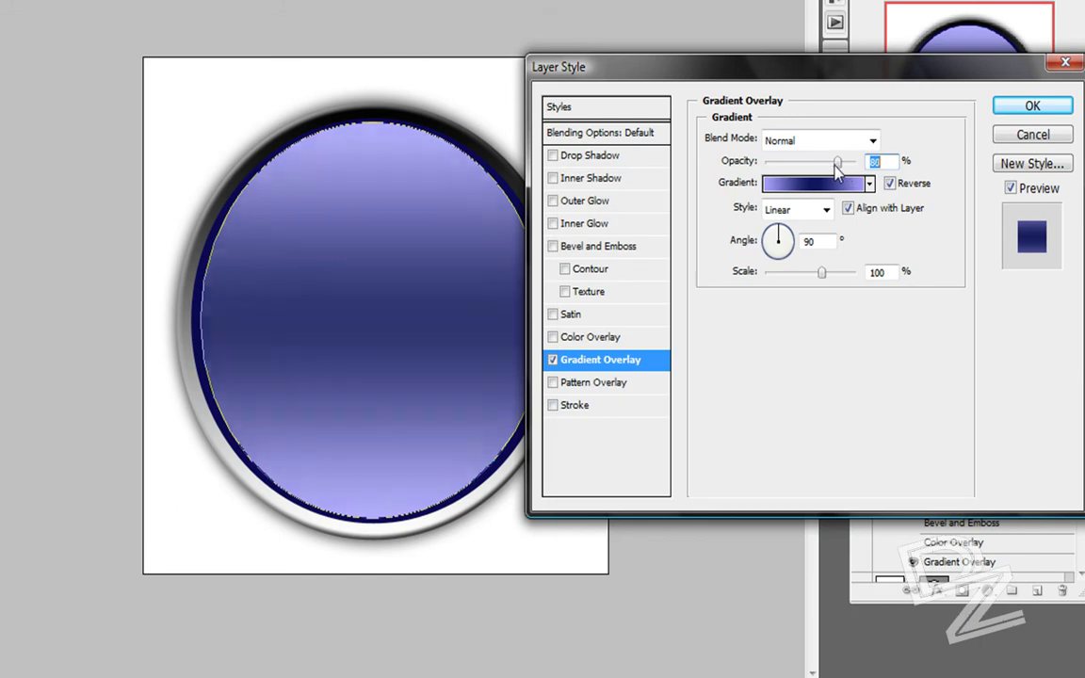
# - Set the gradient overlay to 90% opacity at a 107° angle and apply it
pyautogui.moveTo(838, 166); pyautogui.dragTo(851, 167)
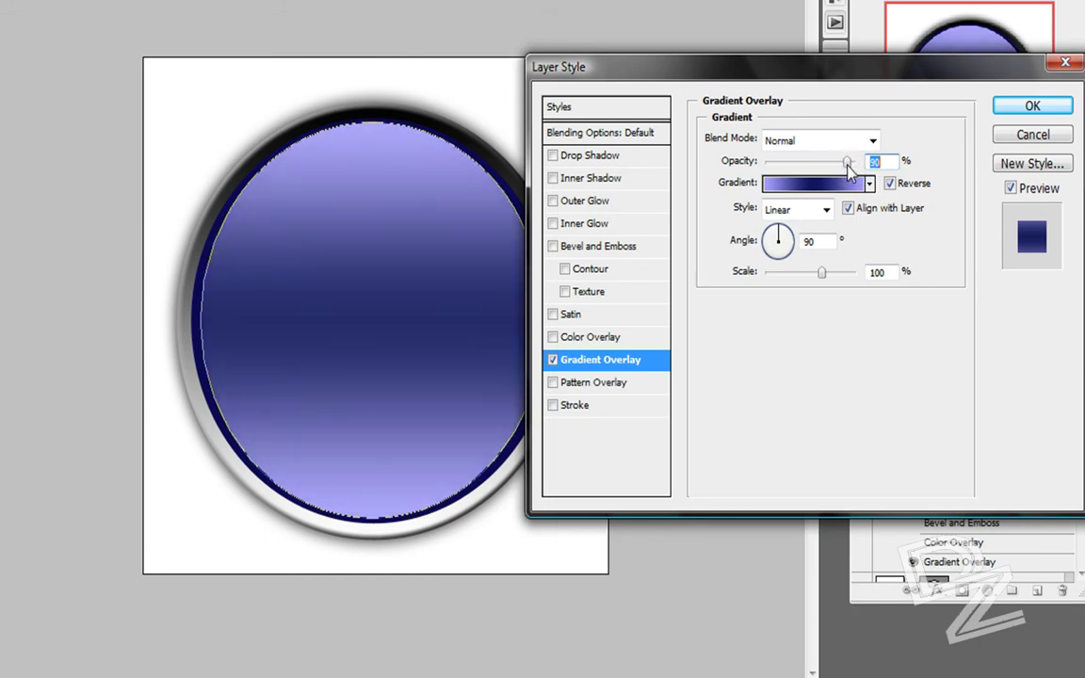
pyautogui.click(773, 238)
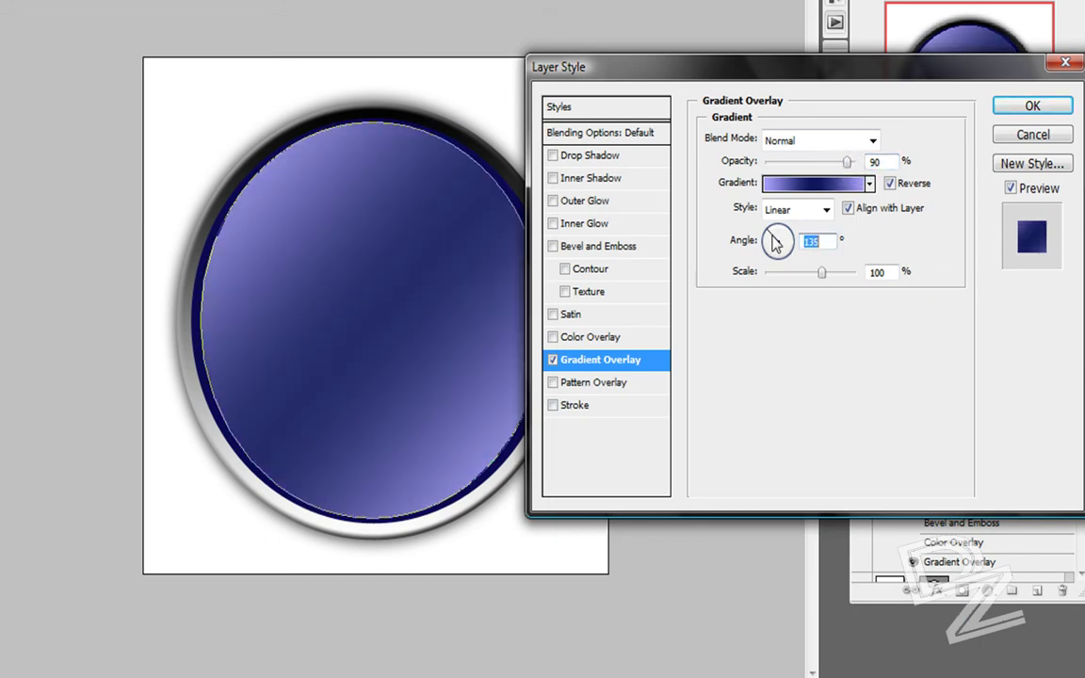
pyautogui.moveTo(773, 240); pyautogui.dragTo(774, 235)
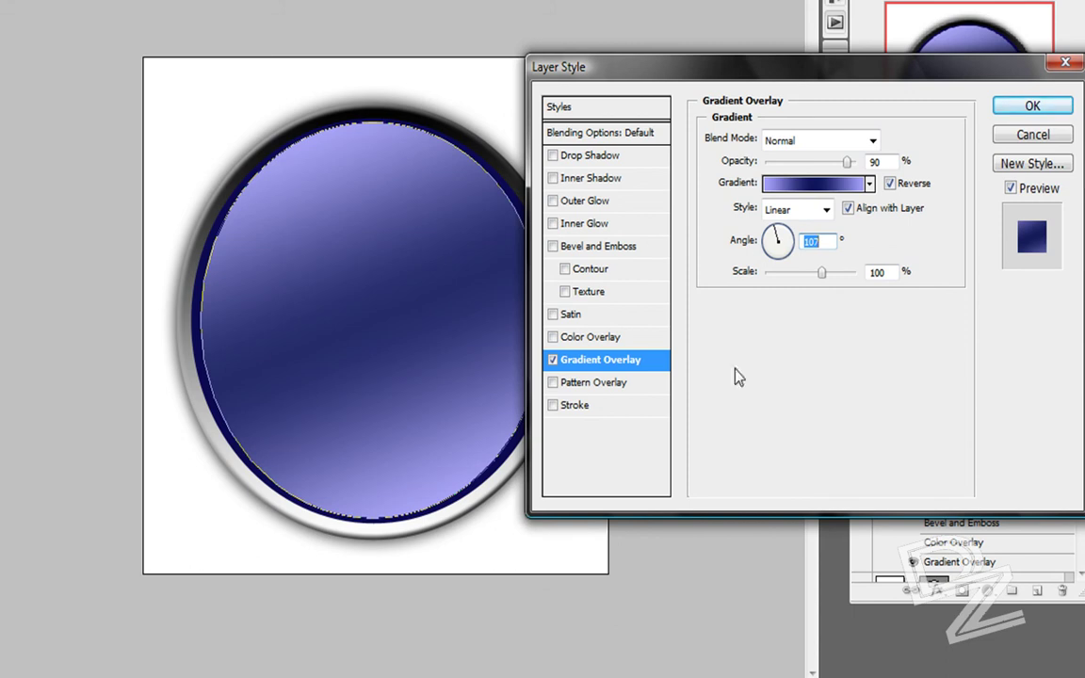
pyautogui.click(1033, 106)
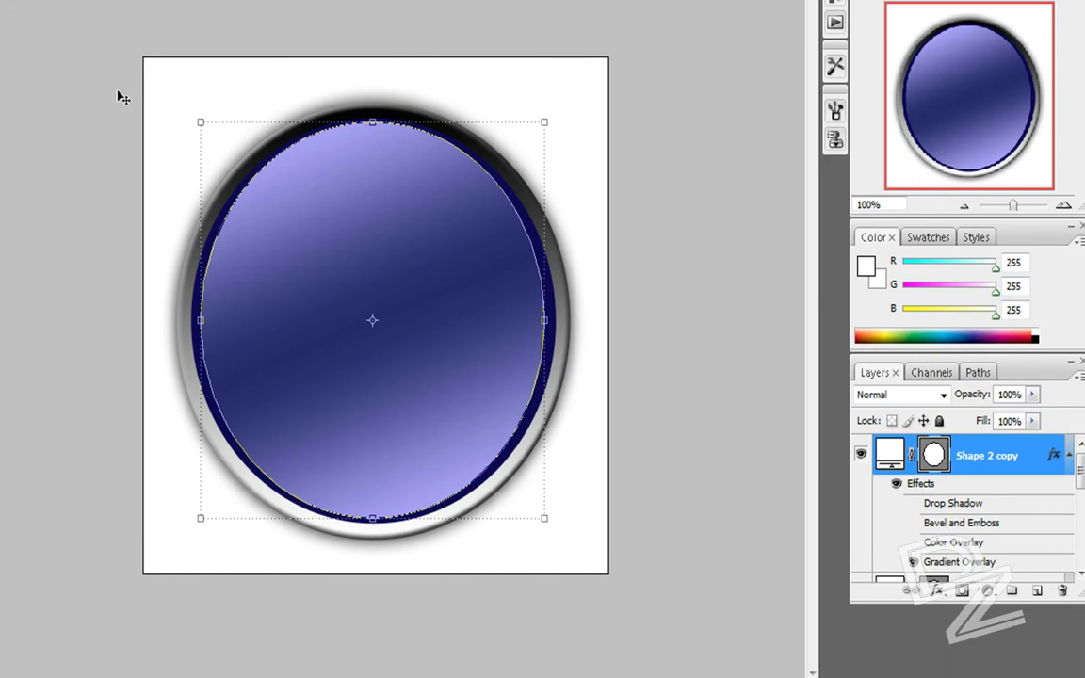
# - Deselect the oval, select the Background layer and enlarge the Layers panel
pyautogui.click(77, 87)
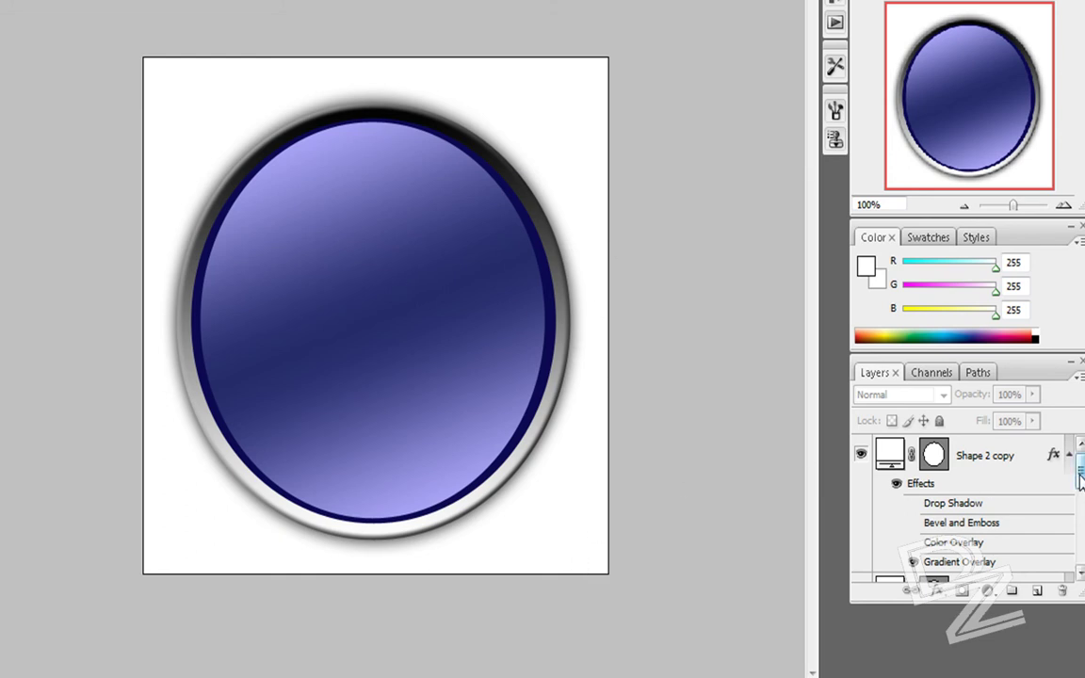
pyautogui.scroll(-3, 1069, 554)
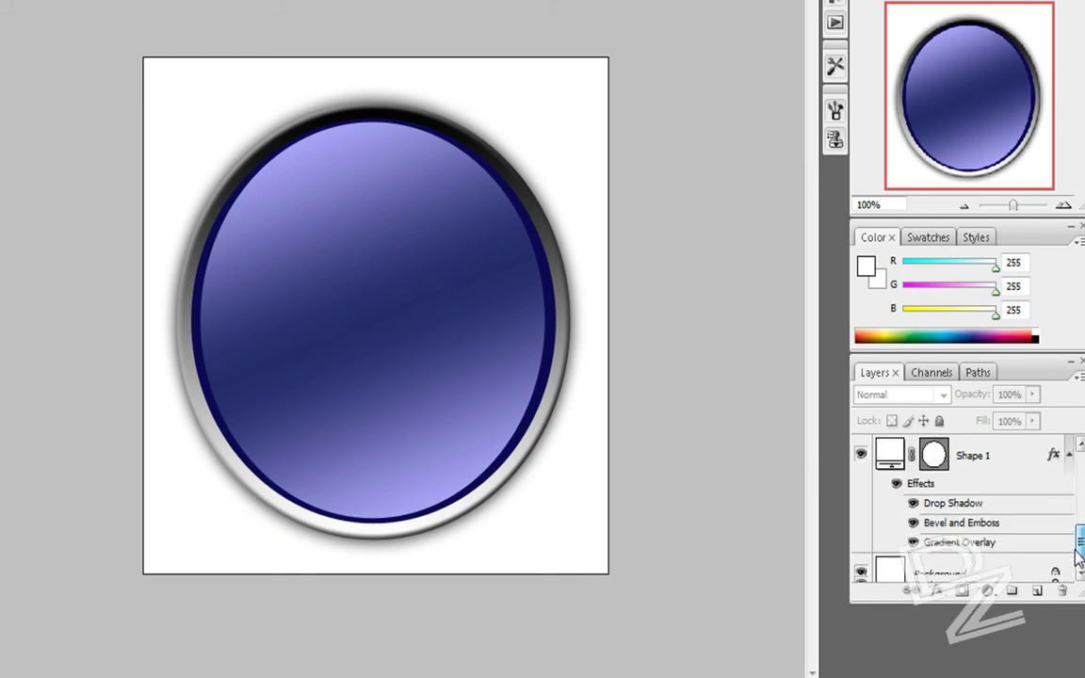
pyautogui.click(922, 566)
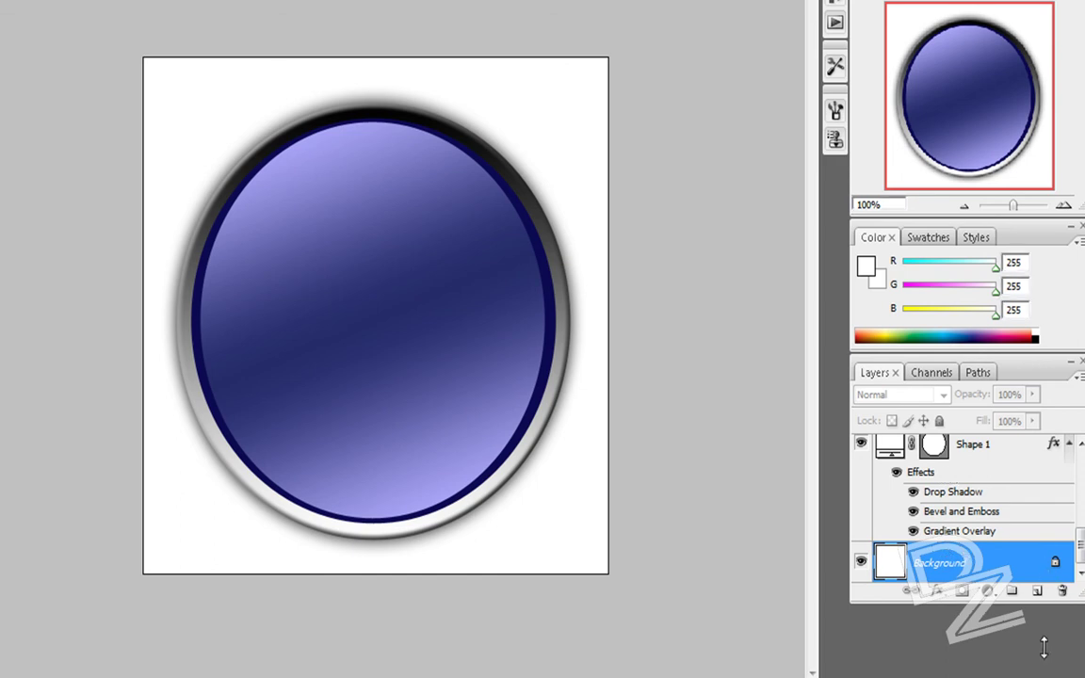
pyautogui.moveTo(1044, 646); pyautogui.dragTo(1041, 646)
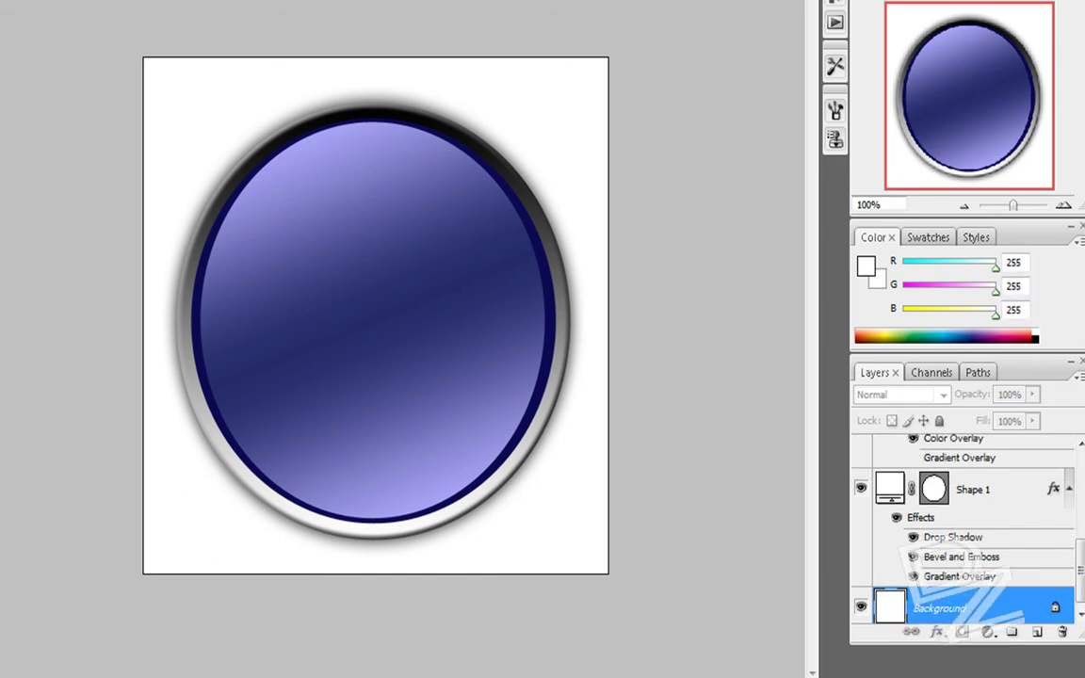
# - Apply Soft Omni Lighting Effects to the Background, spreading the light ellipse beyond the canvas
pyautogui.click(182, 5)
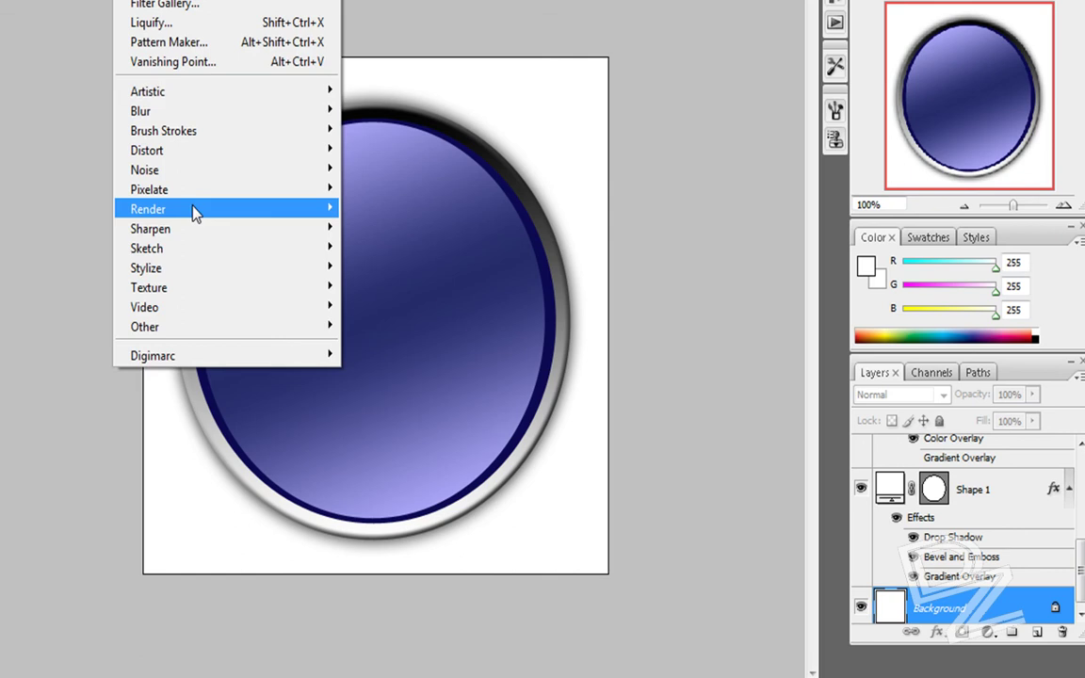
pyautogui.moveTo(167, 211)
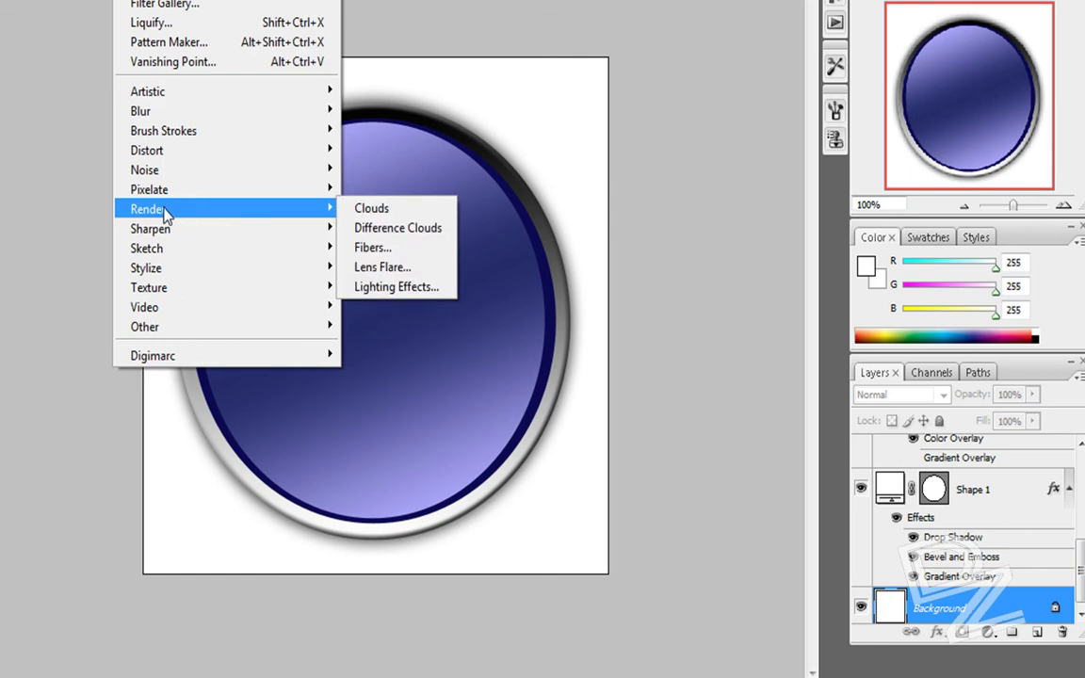
pyautogui.click(390, 290)
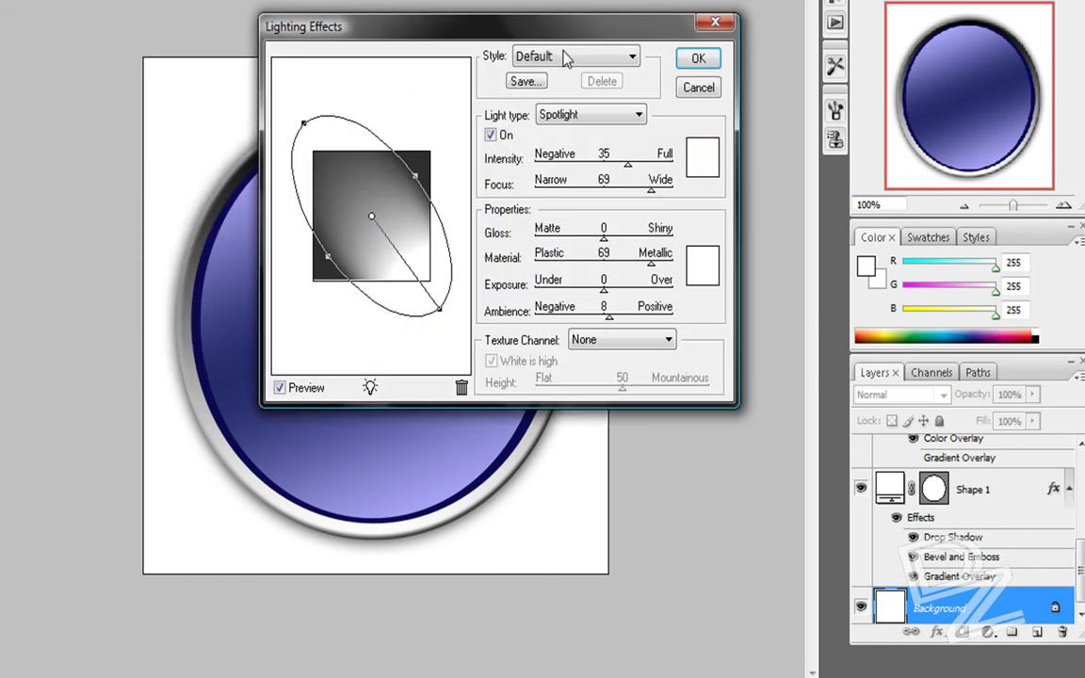
pyautogui.click(566, 59)
pyautogui.click(561, 261)
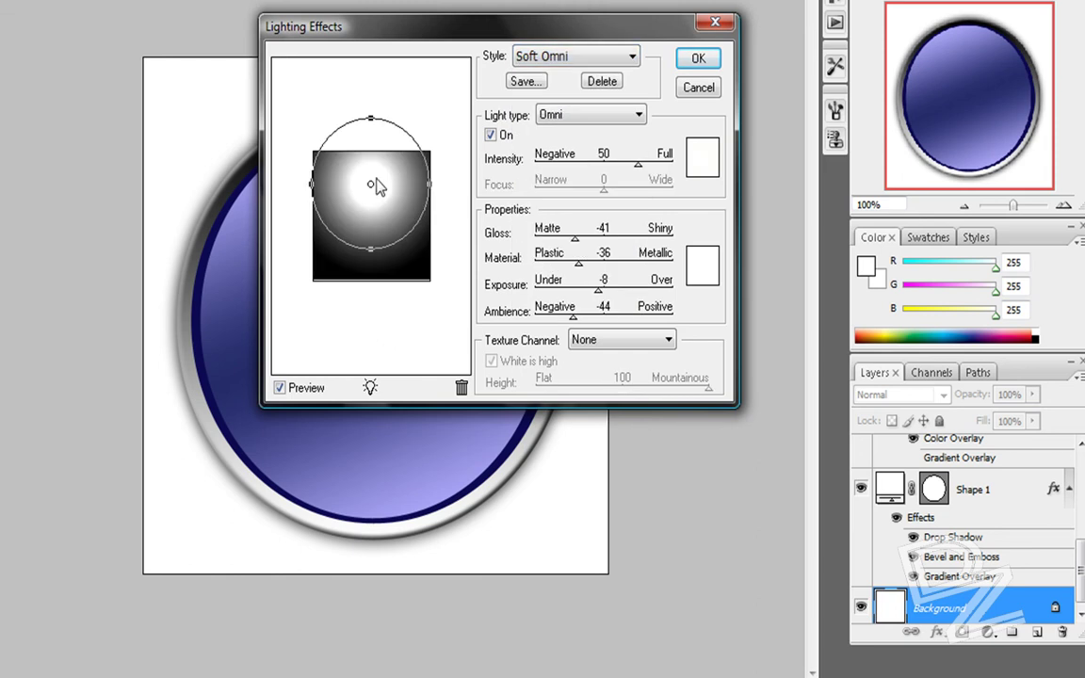
pyautogui.moveTo(373, 194); pyautogui.dragTo(372, 208)
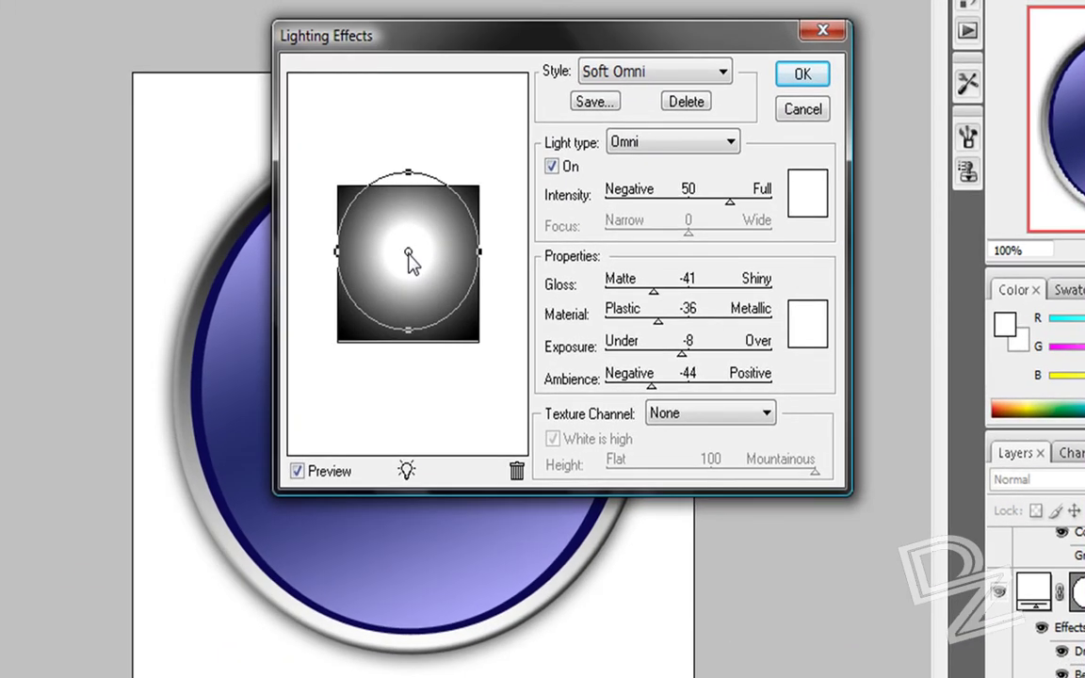
pyautogui.moveTo(409, 254); pyautogui.dragTo(409, 258)
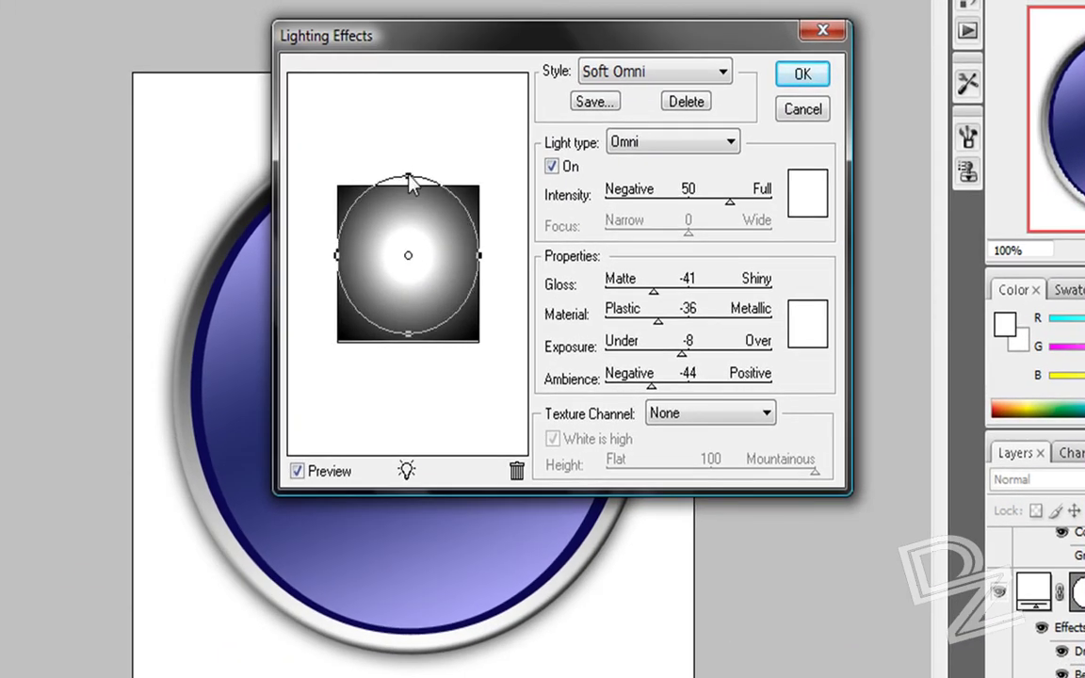
pyautogui.moveTo(409, 179); pyautogui.dragTo(410, 112)
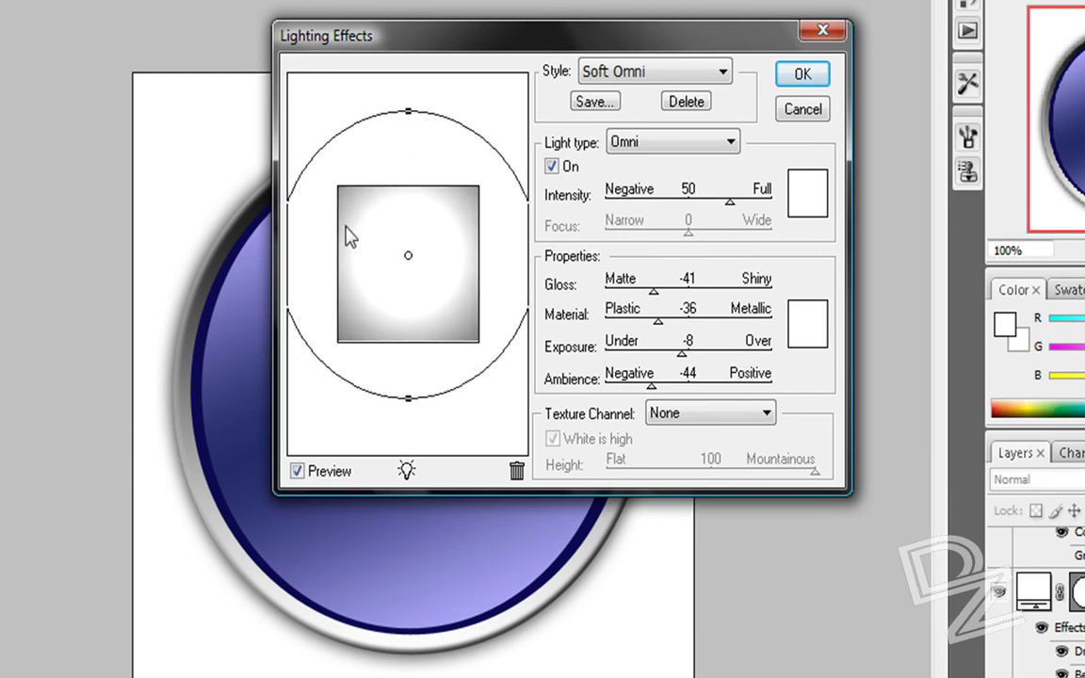
pyautogui.moveTo(411, 111); pyautogui.dragTo(410, 106)
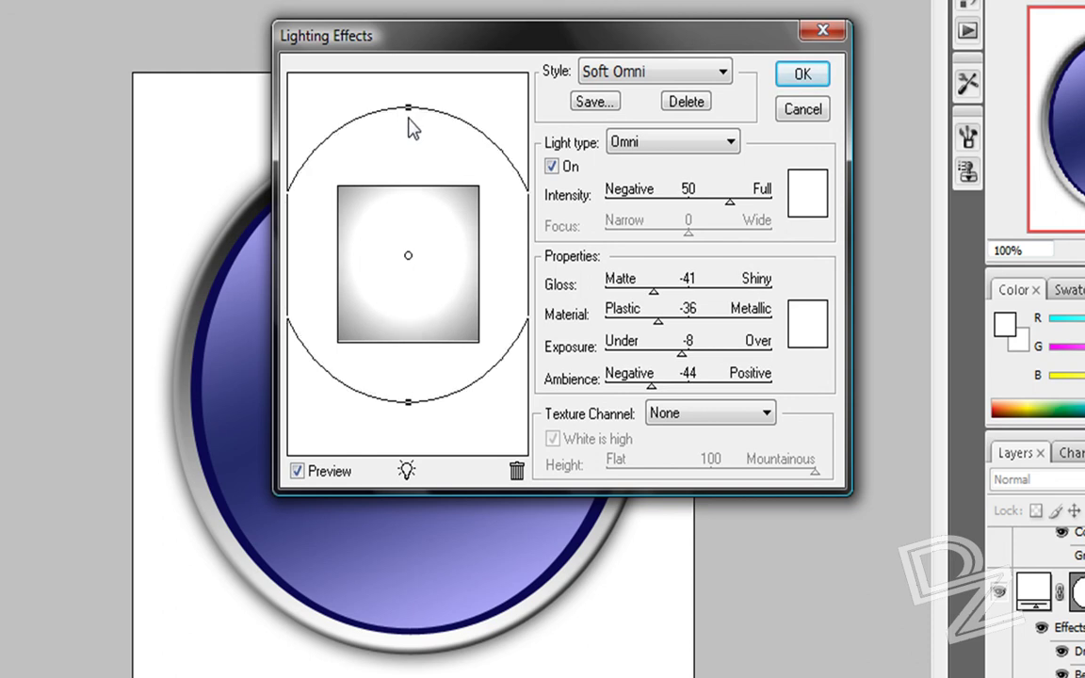
pyautogui.click(804, 75)
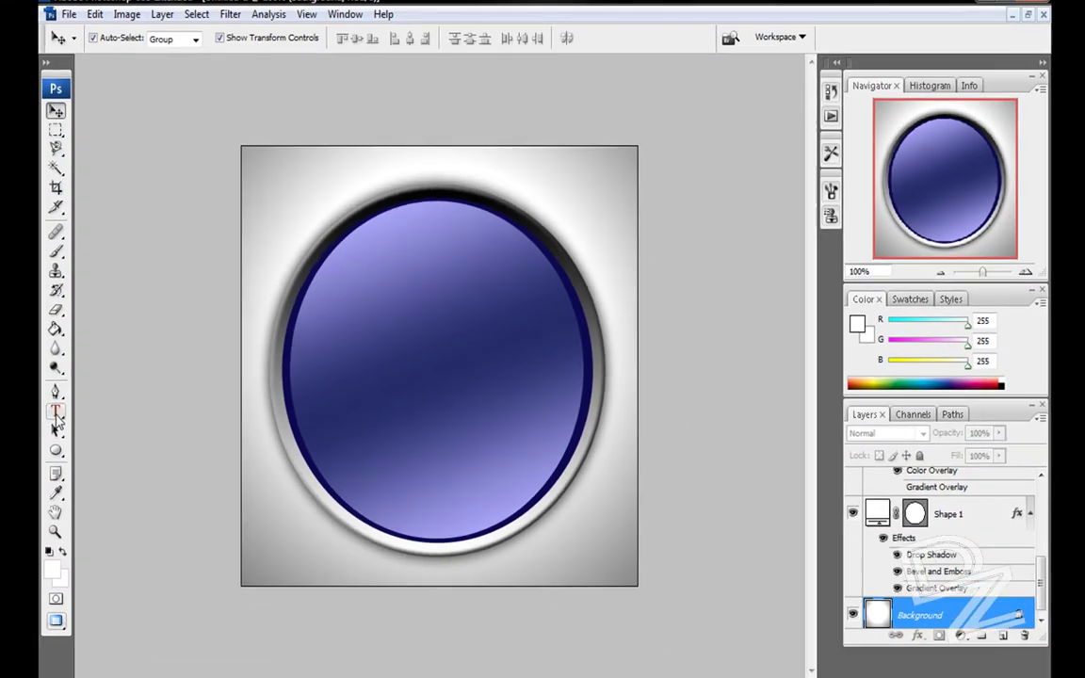
# - Start a new white text entry on the blue oval with the Type tool
pyautogui.press('t')
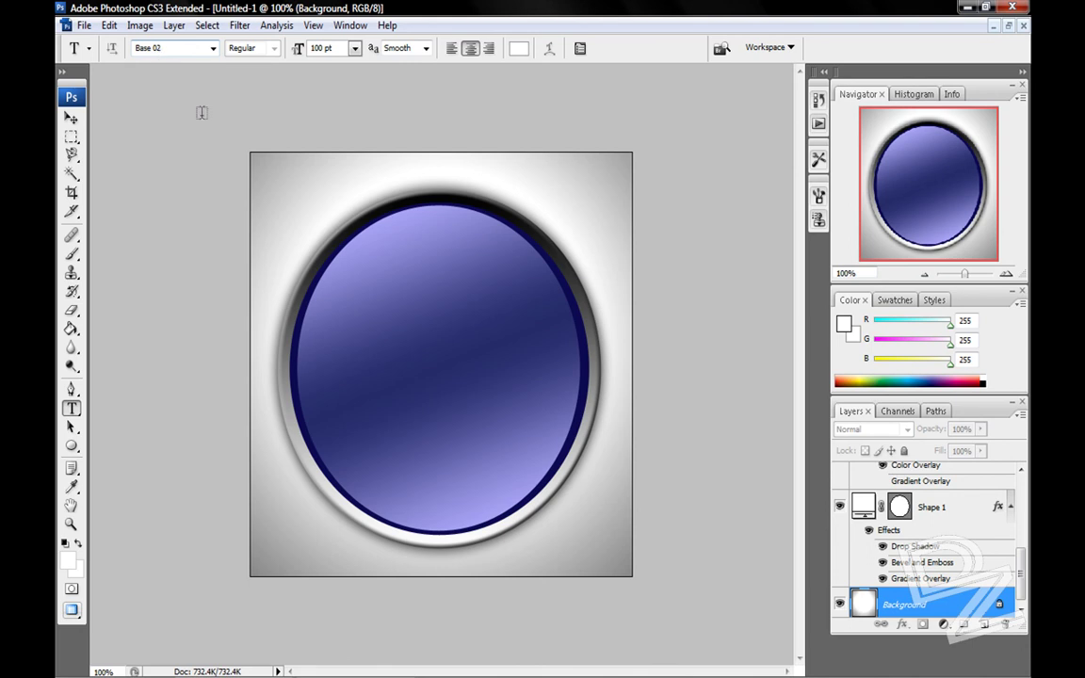
pyautogui.click(344, 358)
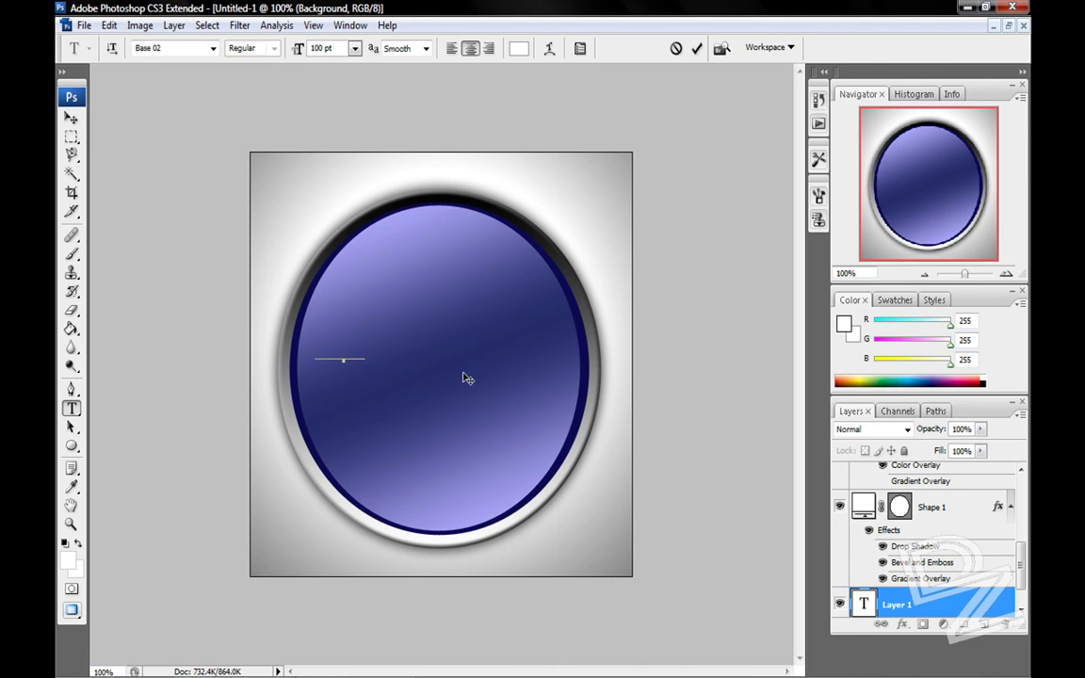
pyautogui.click(844, 324)
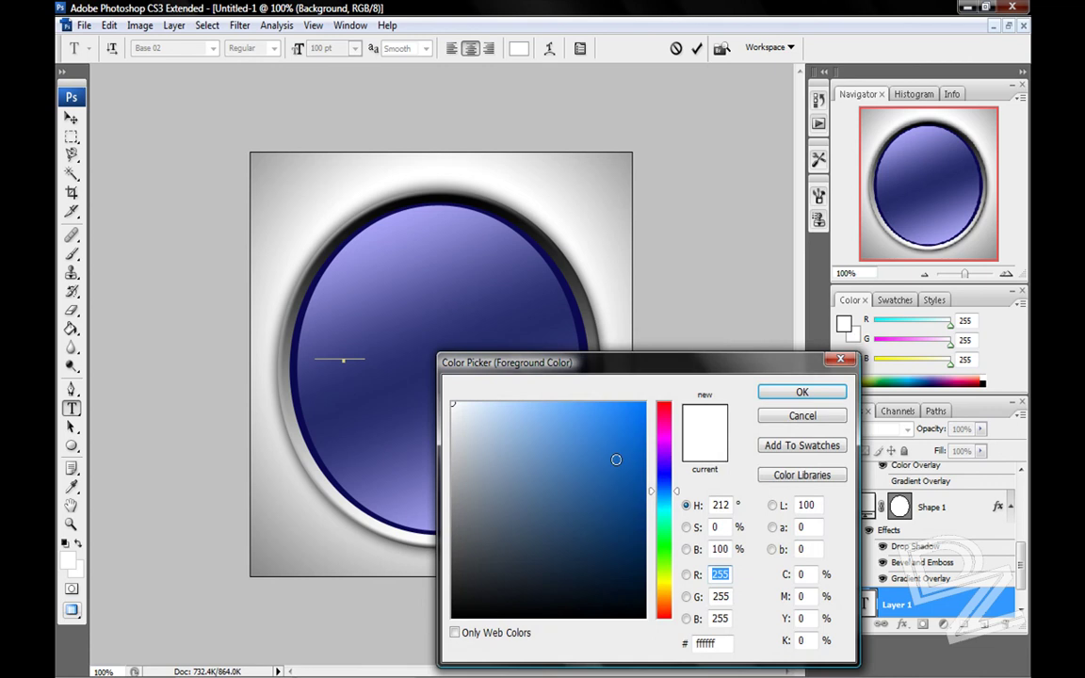
pyautogui.click(821, 394)
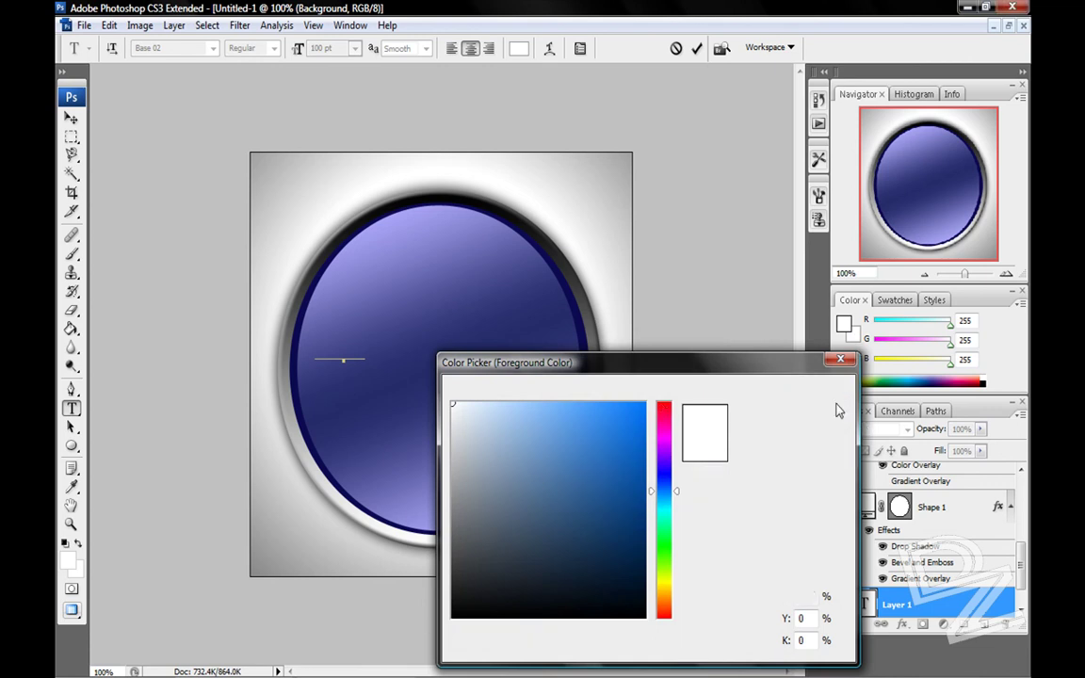
pyautogui.scroll(-2, 1013, 578)
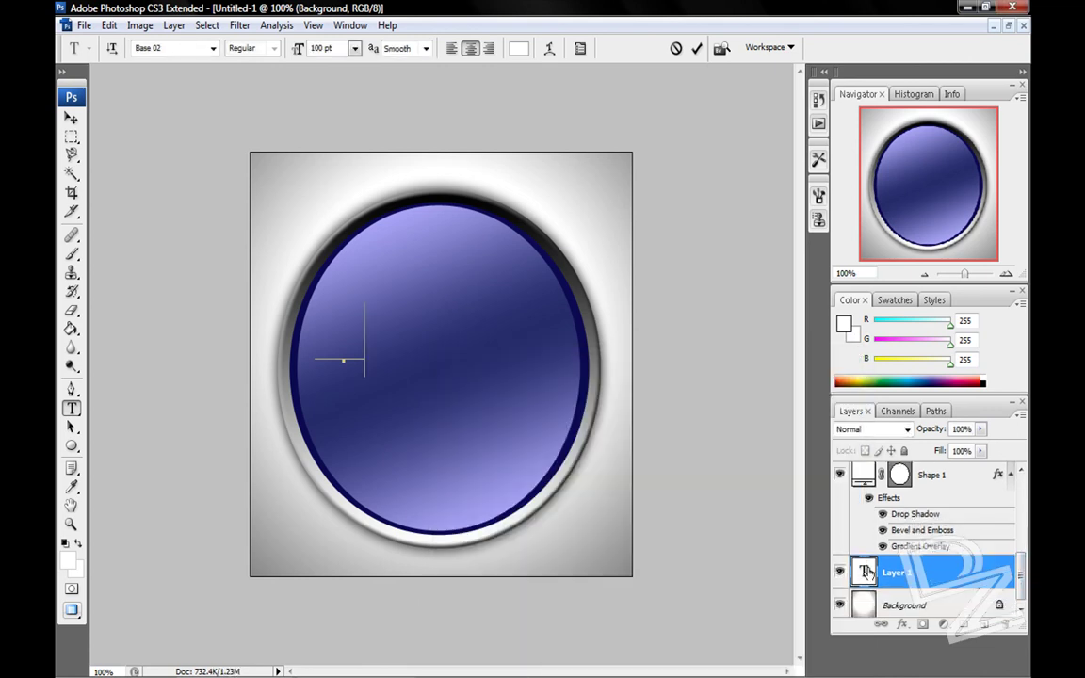
pyautogui.click(932, 475)
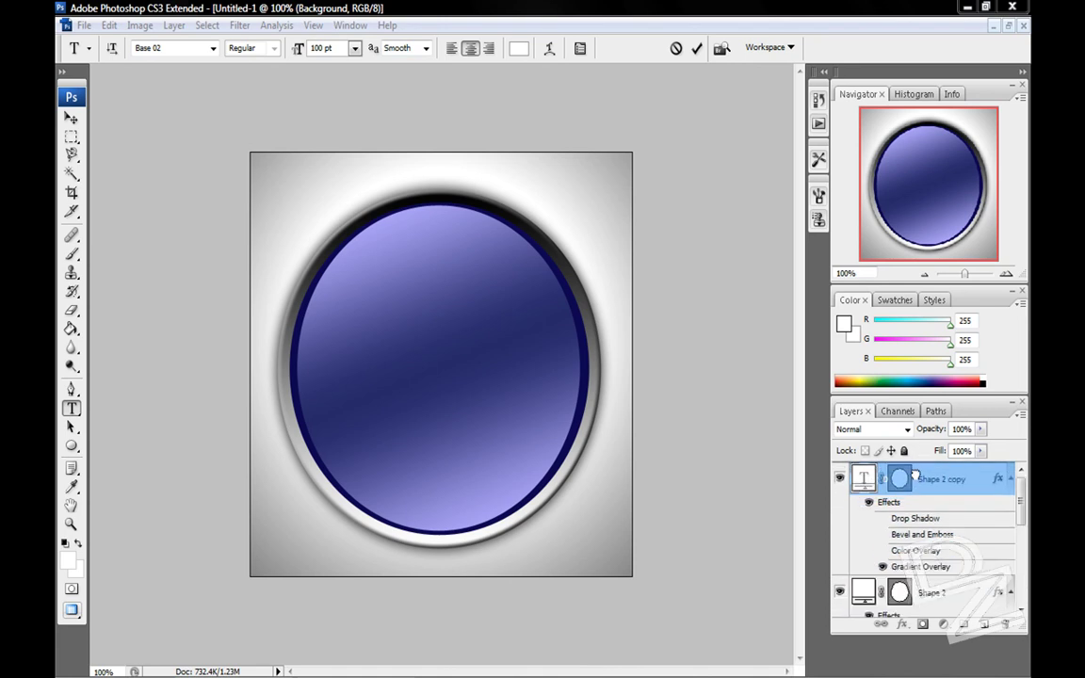
# - Type 'DEZIGN ZONE' and drag the text to the centre of the oval
pyautogui.write('D')
pyautogui.hotkey('ctrl', 'Return')
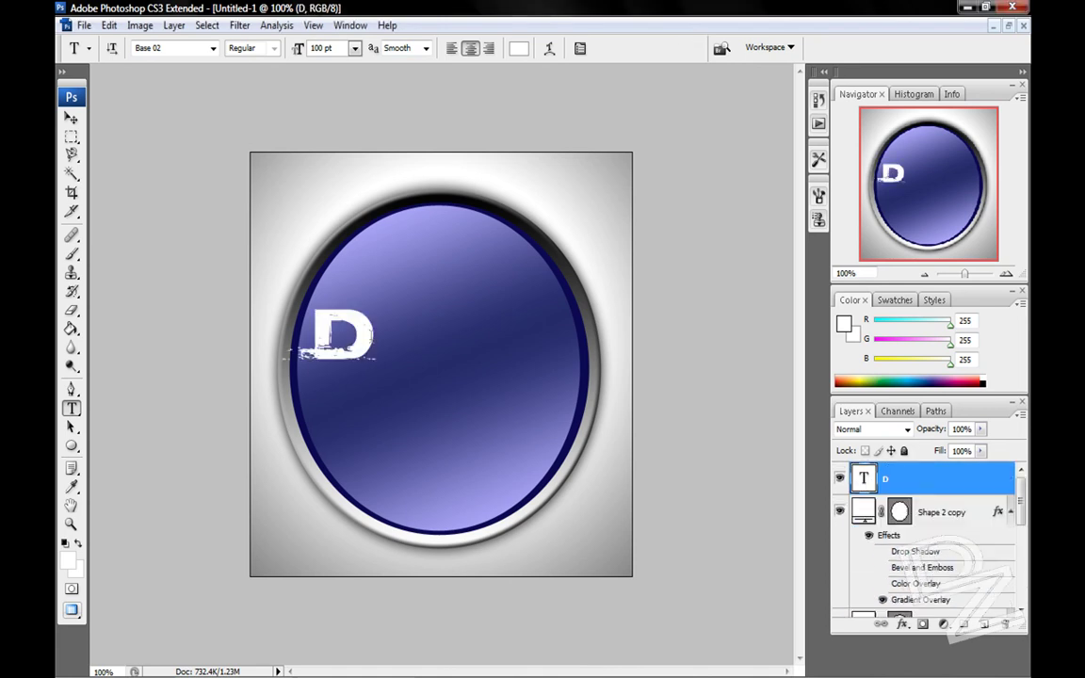
pyautogui.click(375, 335)
pyautogui.write('E')
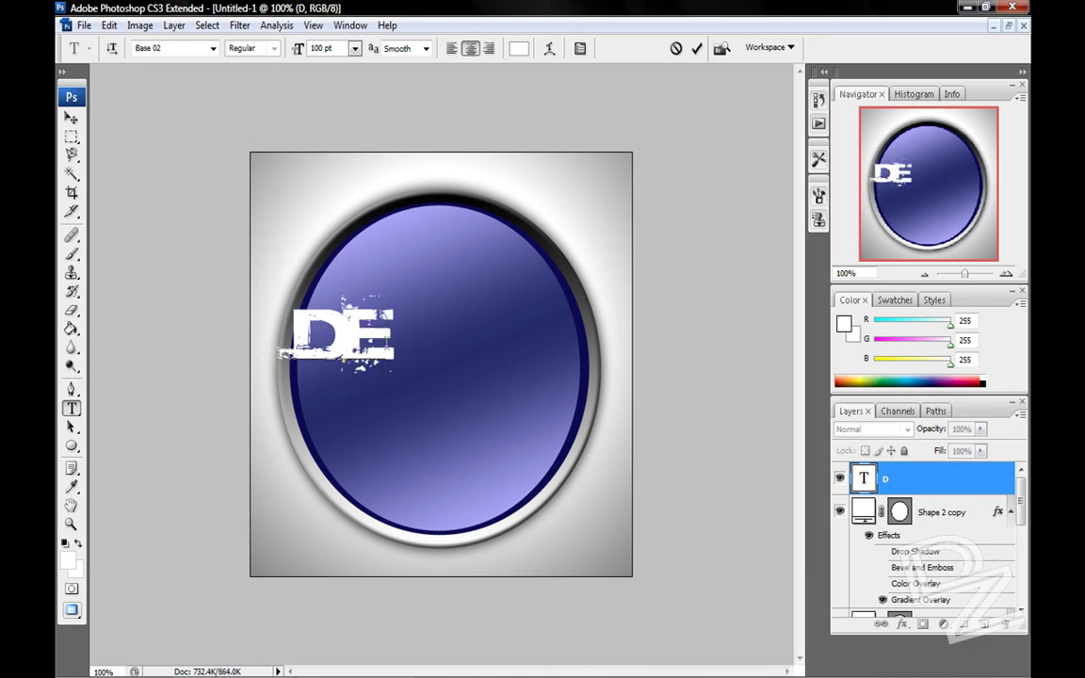
pyautogui.write('ZIGN ')
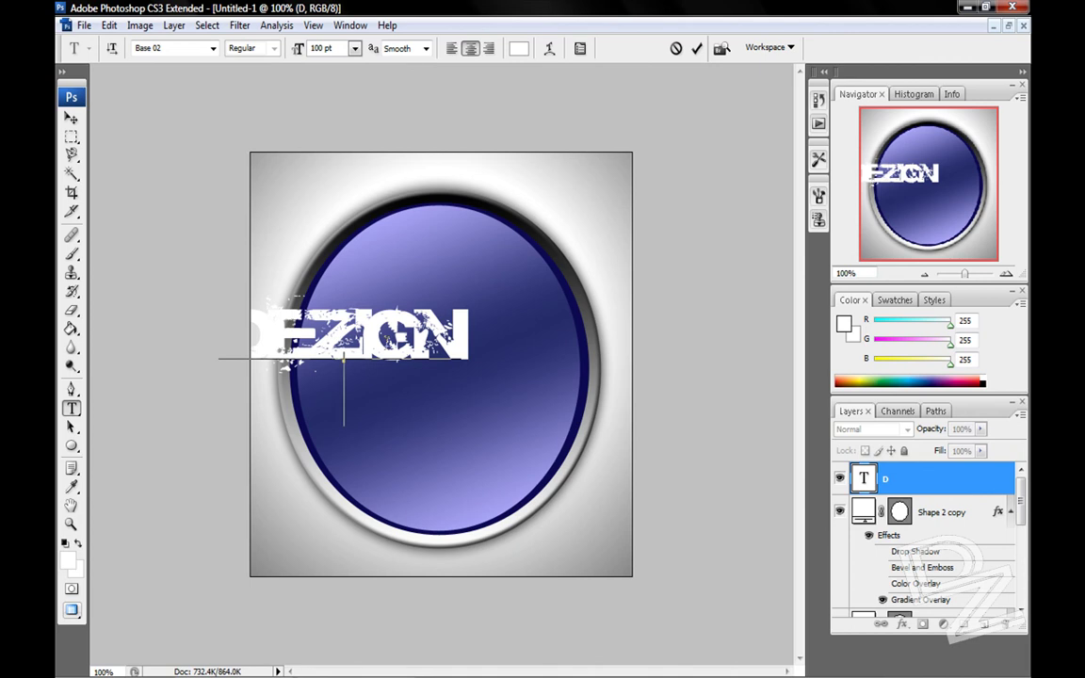
pyautogui.write('ZONE')
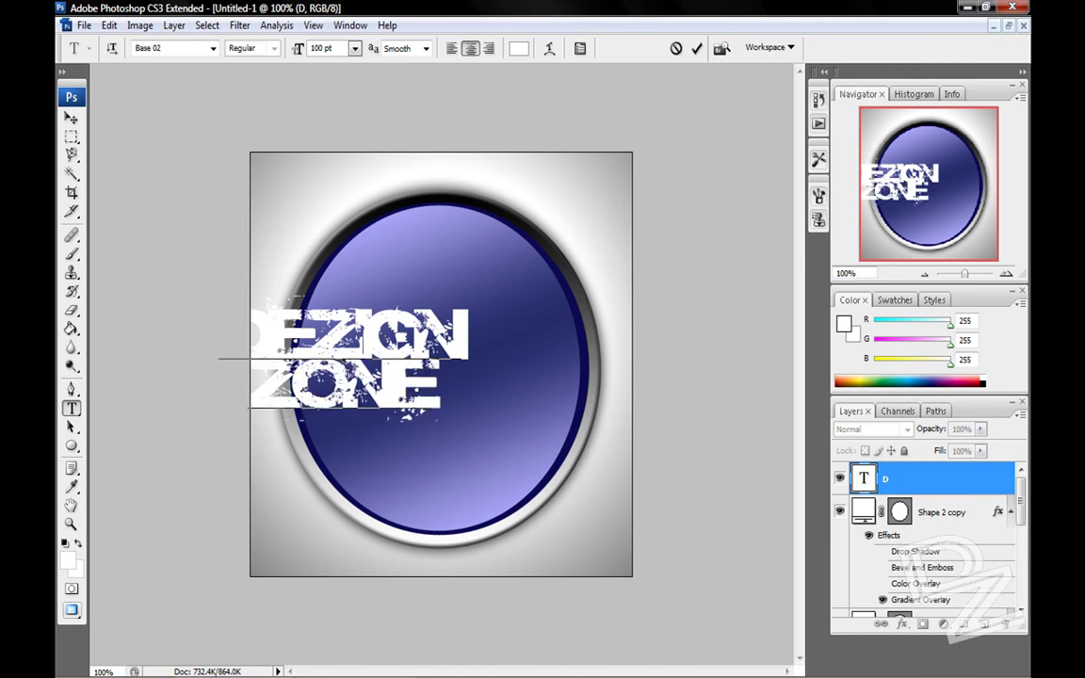
pyautogui.moveTo(404, 467); pyautogui.dragTo(503, 480)
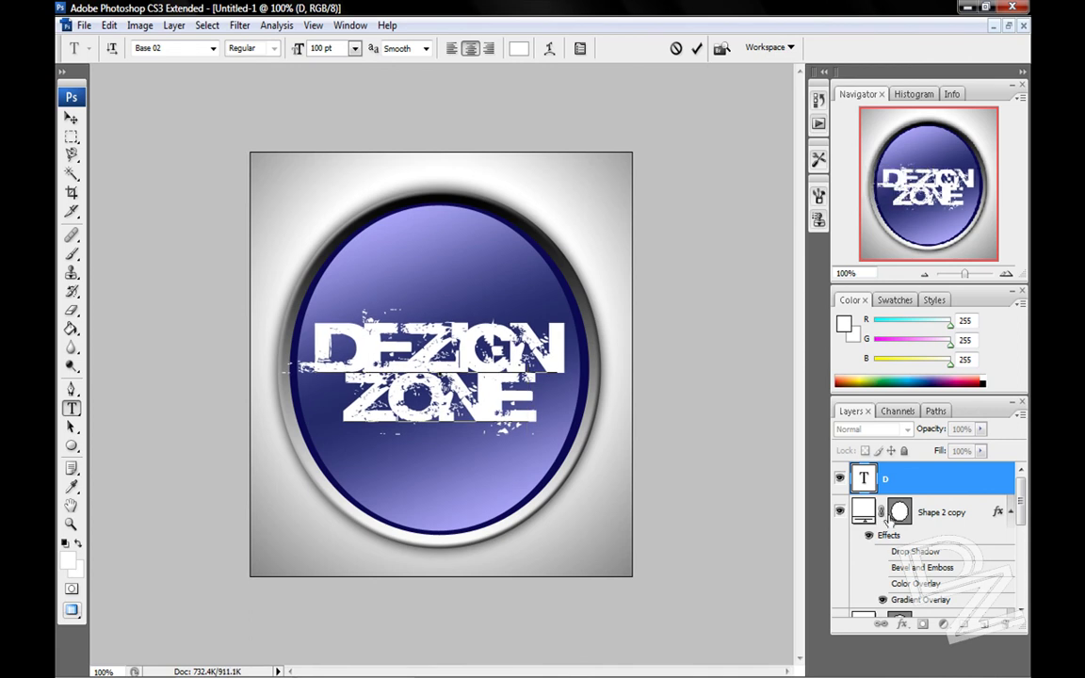
# - Give the DEZIGN ZONE layer a drop shadow: 0 px distance, 7% spread, 10 px size, 89% opacity
pyautogui.click(903, 488)
pyautogui.rightClick(903, 482)
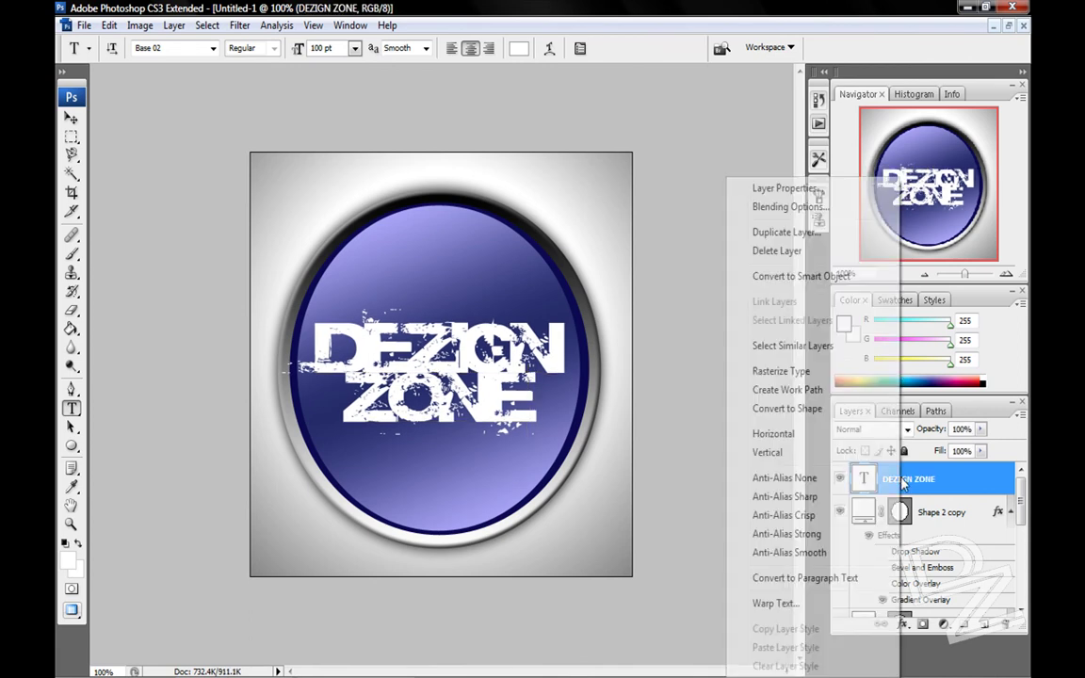
pyautogui.click(790, 206)
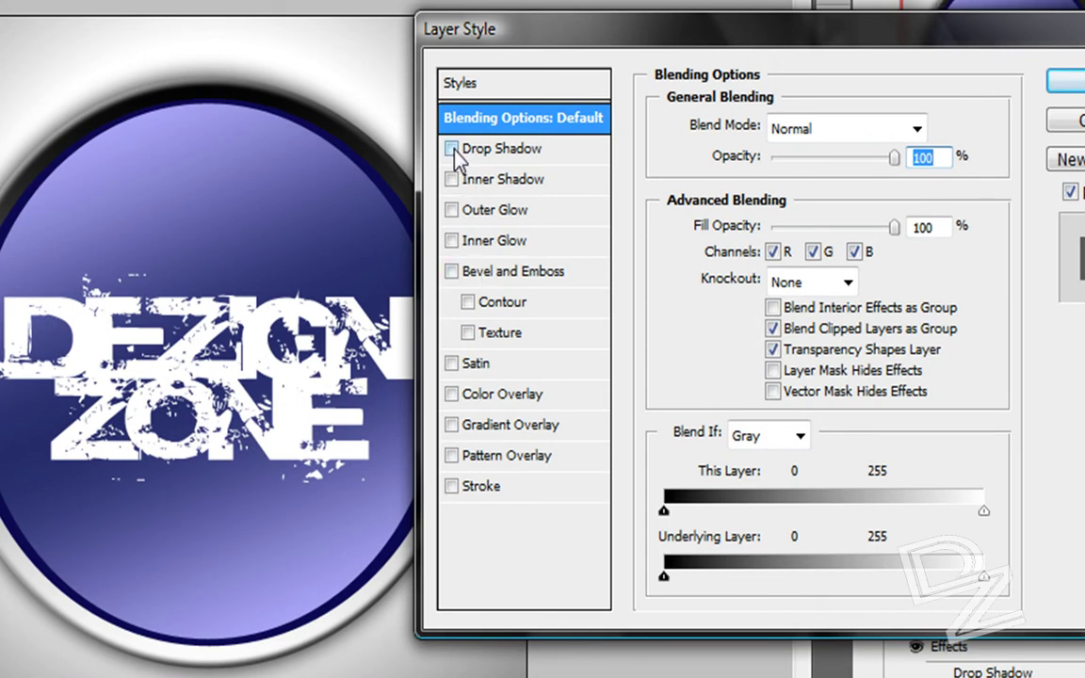
pyautogui.click(453, 150)
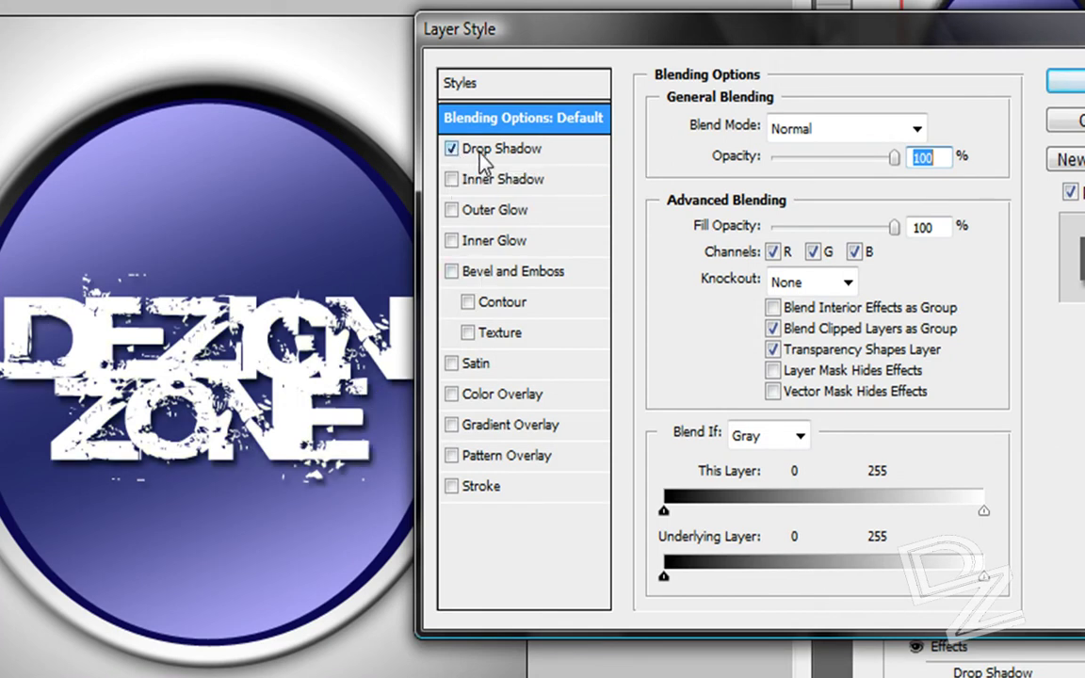
pyautogui.click(481, 154)
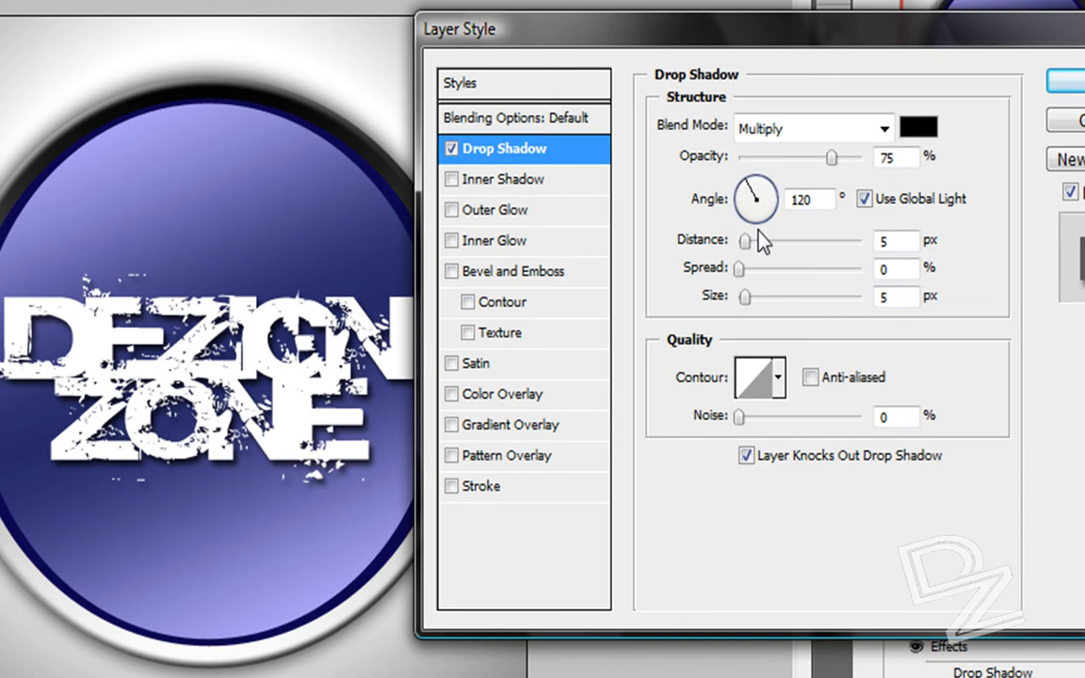
pyautogui.moveTo(743, 242); pyautogui.dragTo(754, 307)
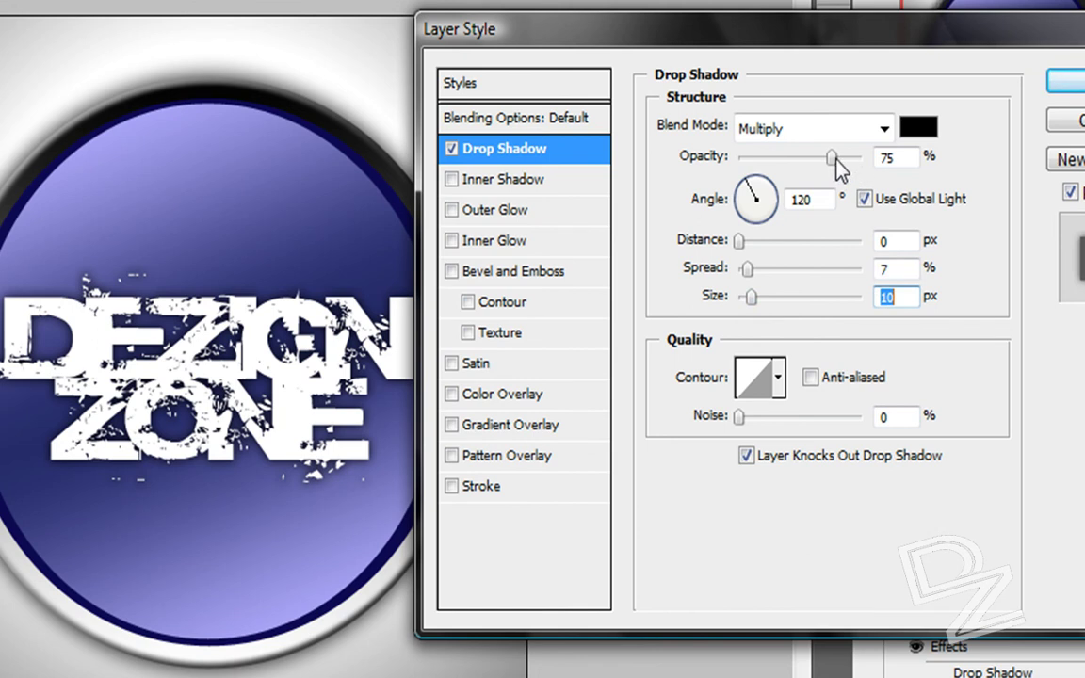
pyautogui.moveTo(834, 157); pyautogui.dragTo(850, 160)
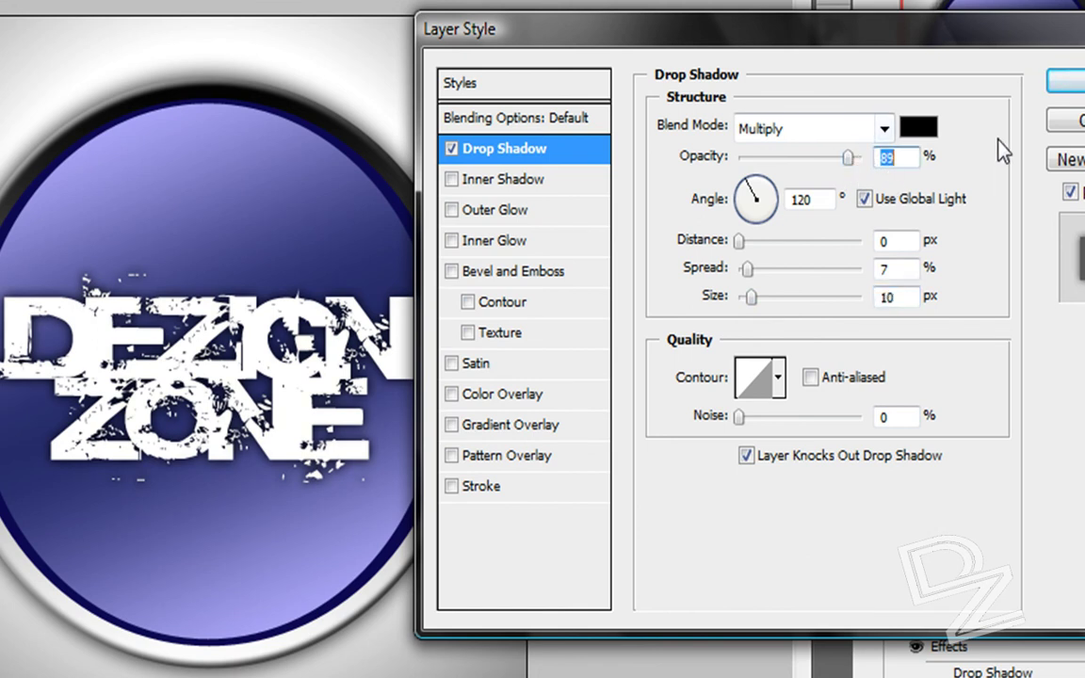
pyautogui.click(1066, 83)
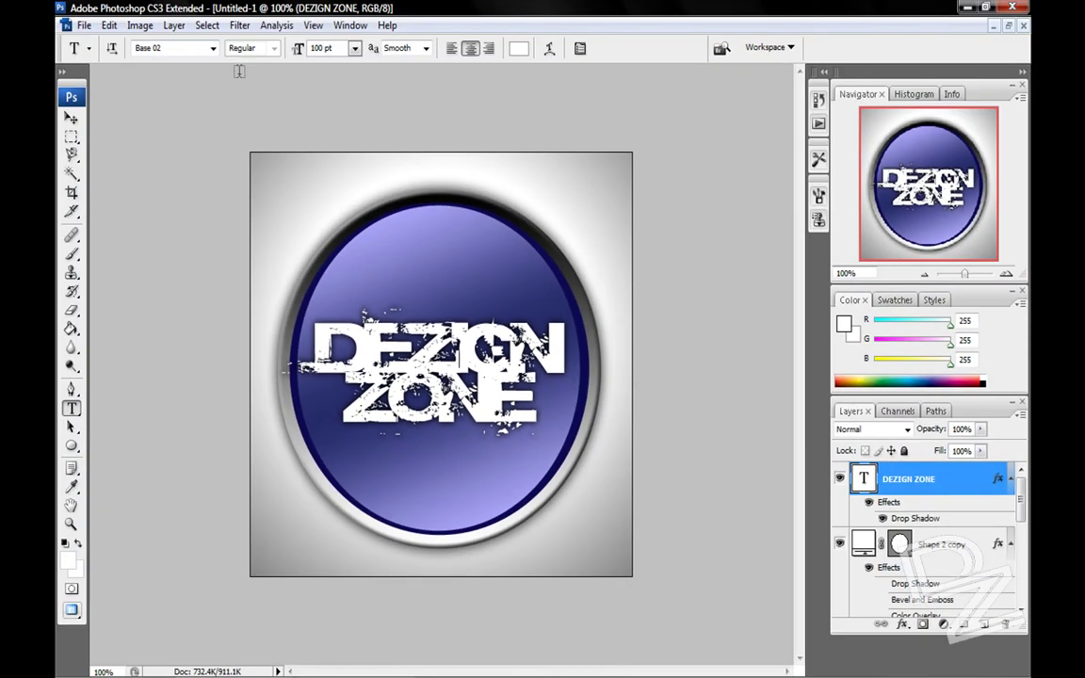
pyautogui.click(70, 118)
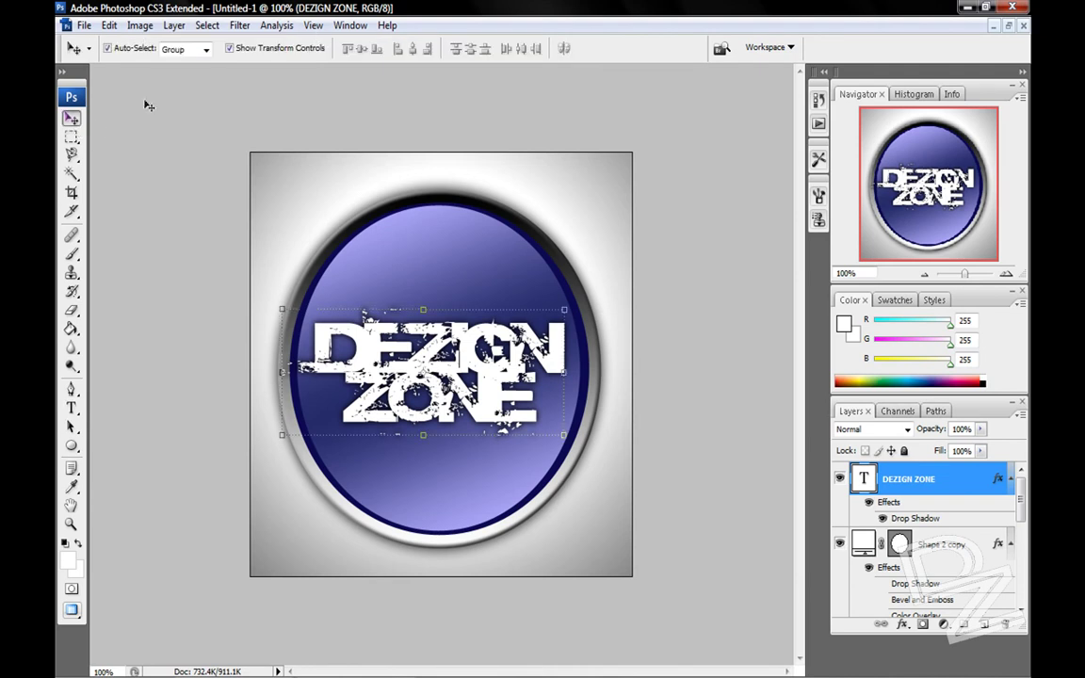
pyautogui.click(239, 25)
pyautogui.moveTo(256, 279)
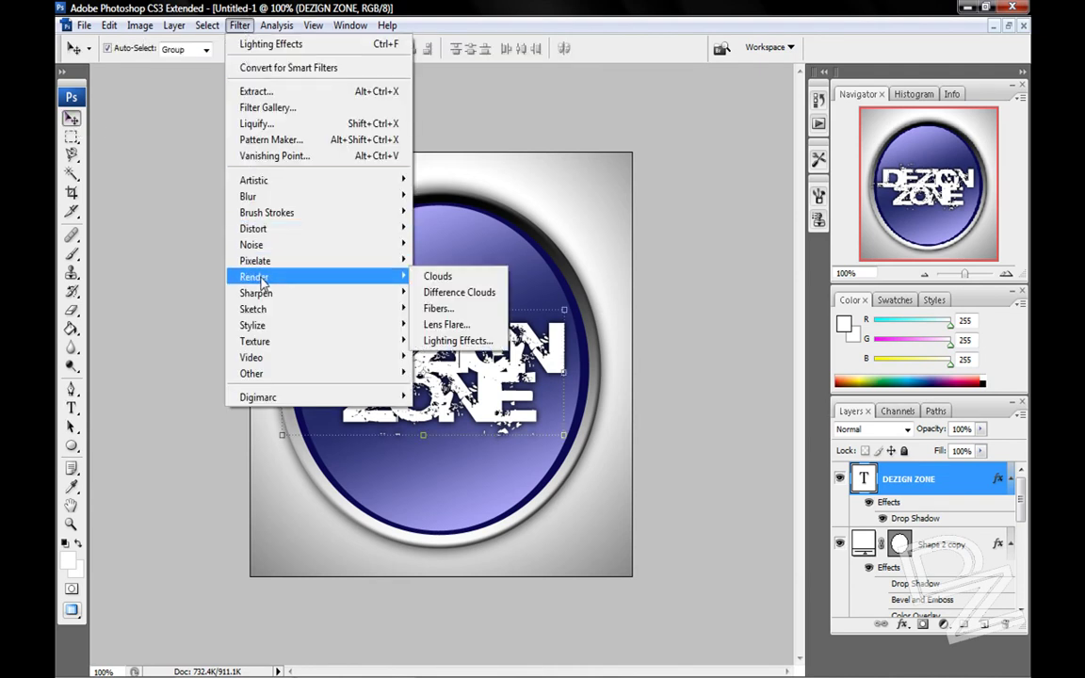
pyautogui.click(427, 326)
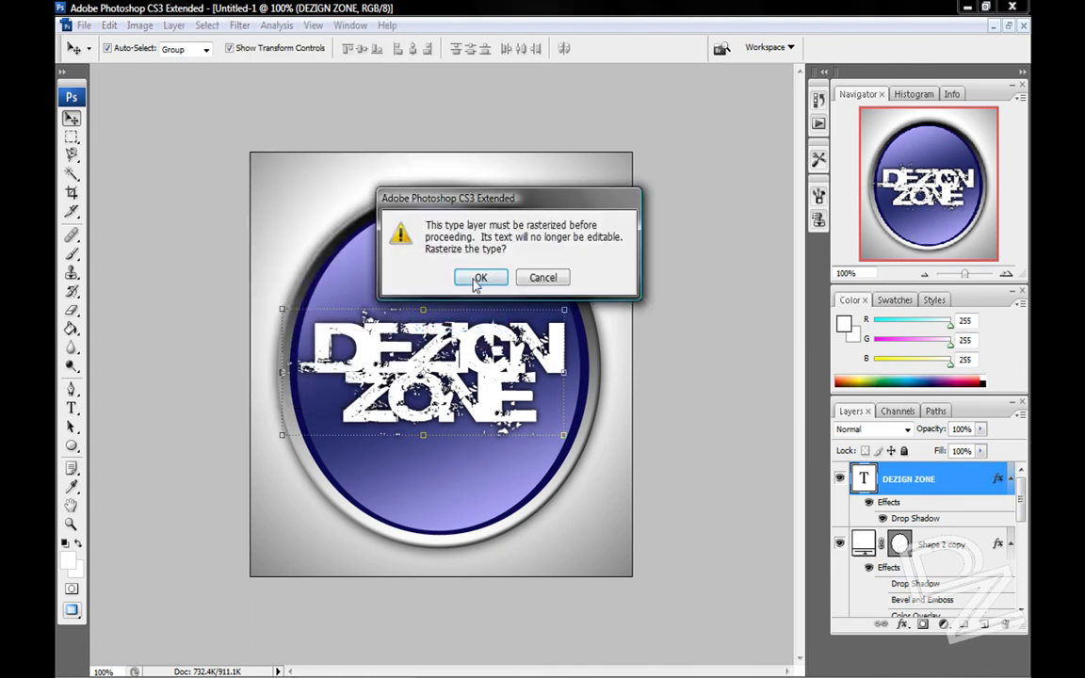
pyautogui.click(478, 278)
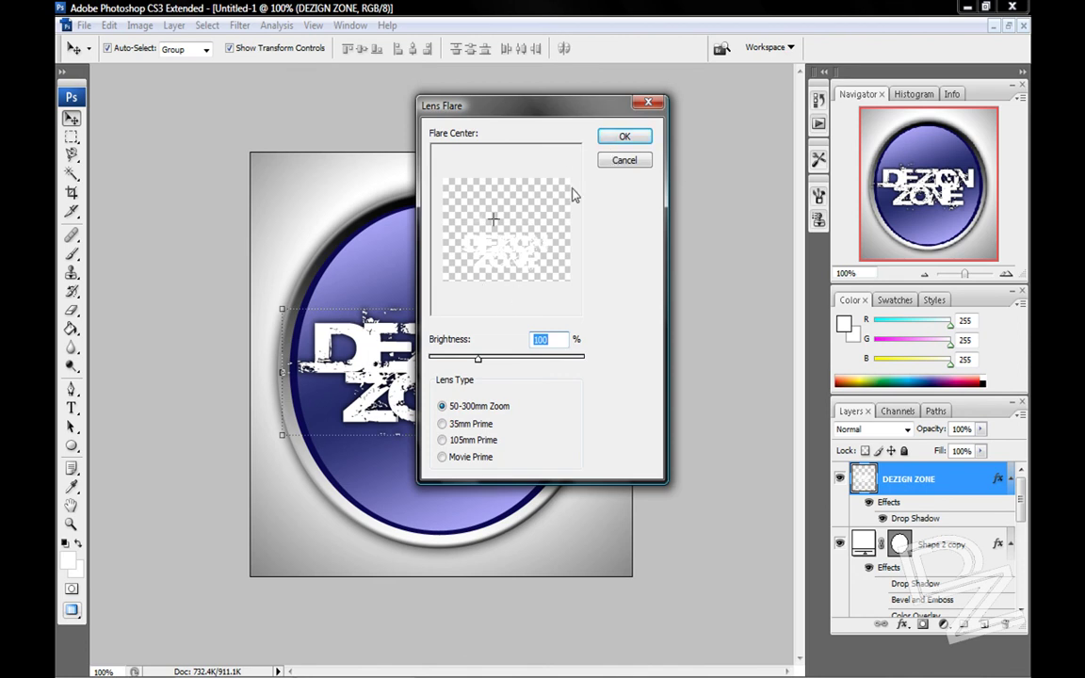
pyautogui.click(624, 161)
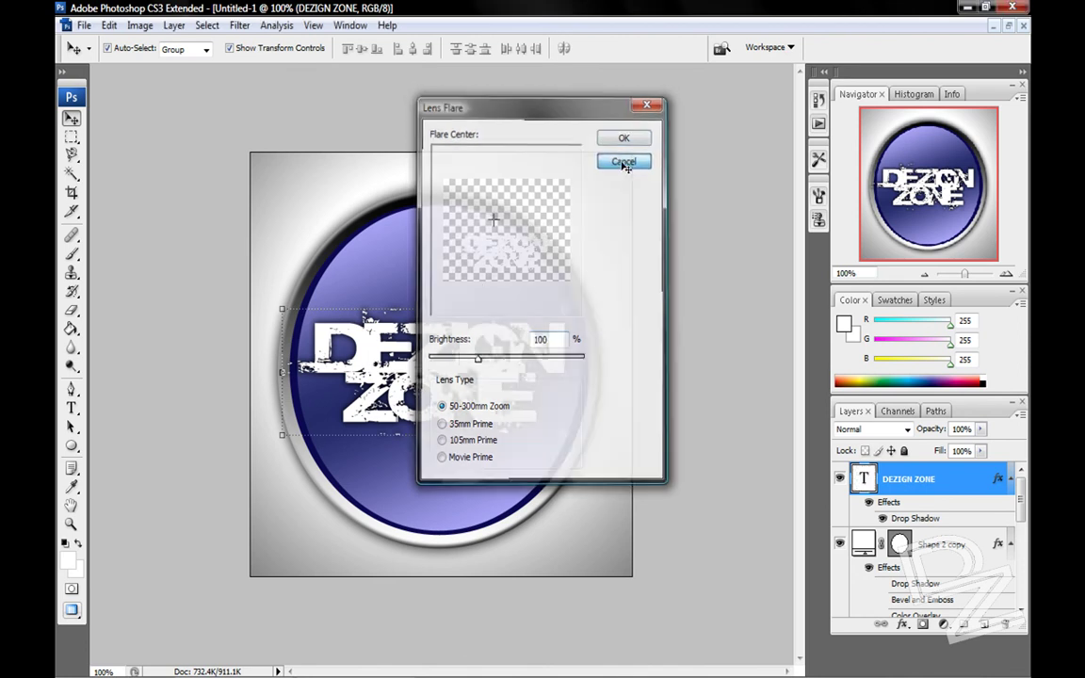
pyautogui.click(716, 405)
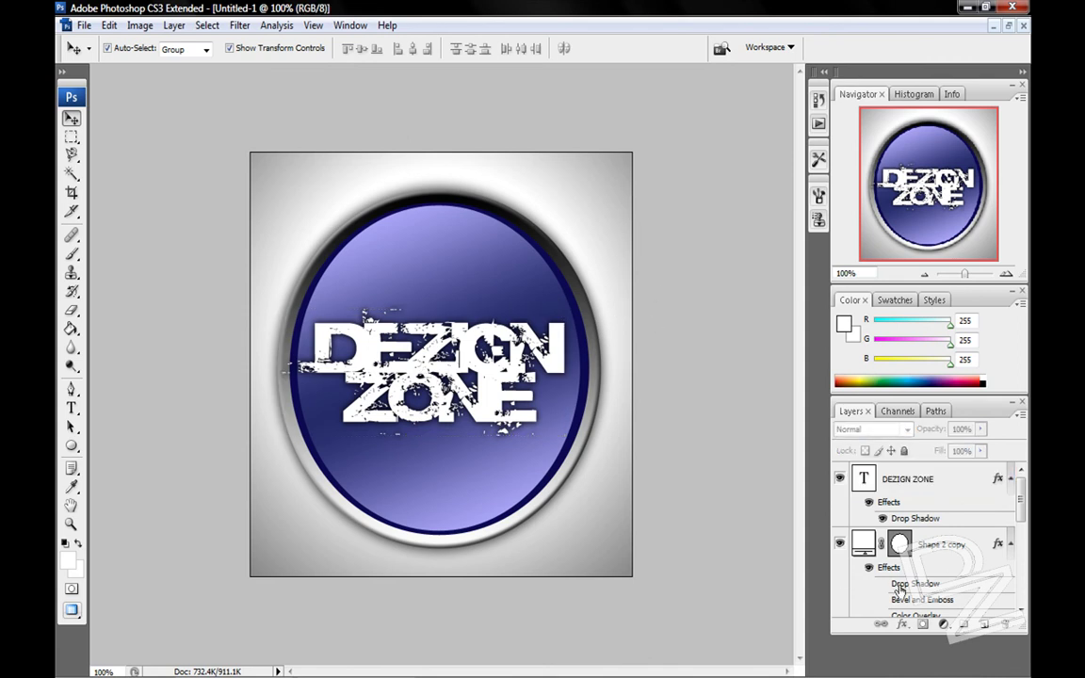
# - Select the Background layer and flatten all the icon's layers into one
pyautogui.rightClick(904, 479)
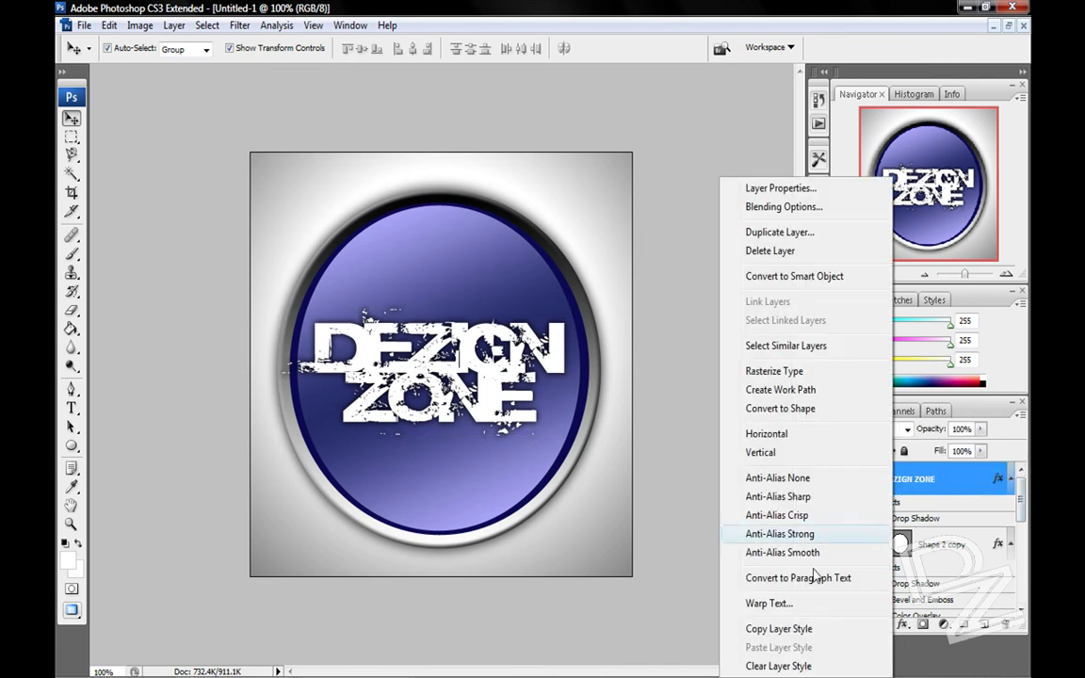
pyautogui.click(1008, 485)
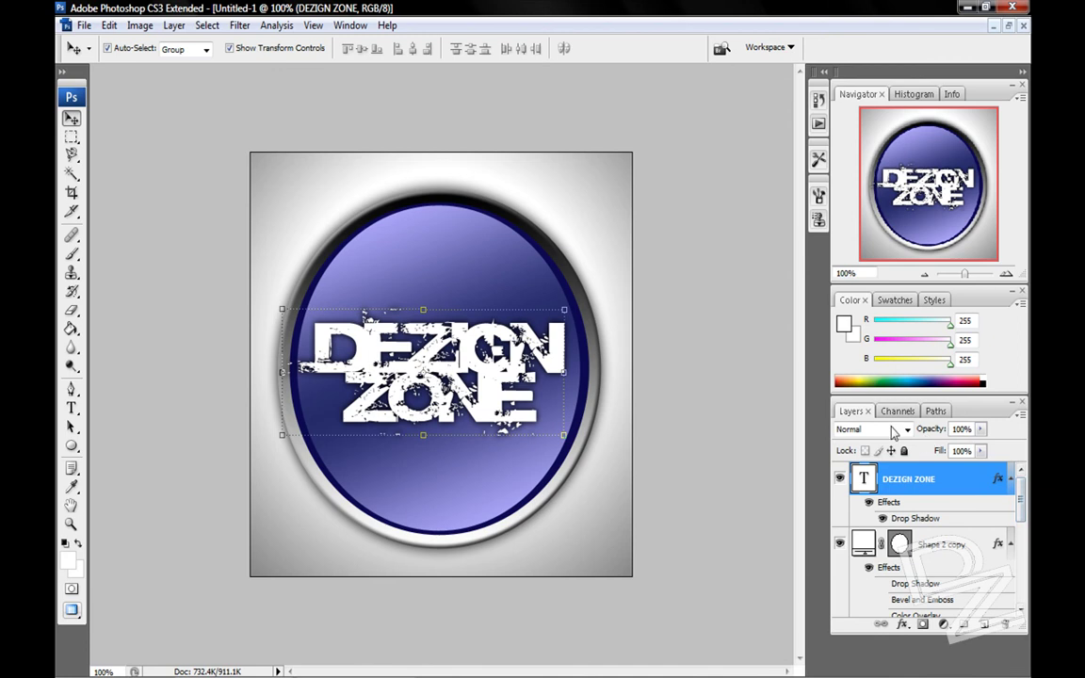
pyautogui.moveTo(1020, 496); pyautogui.dragTo(1021, 579)
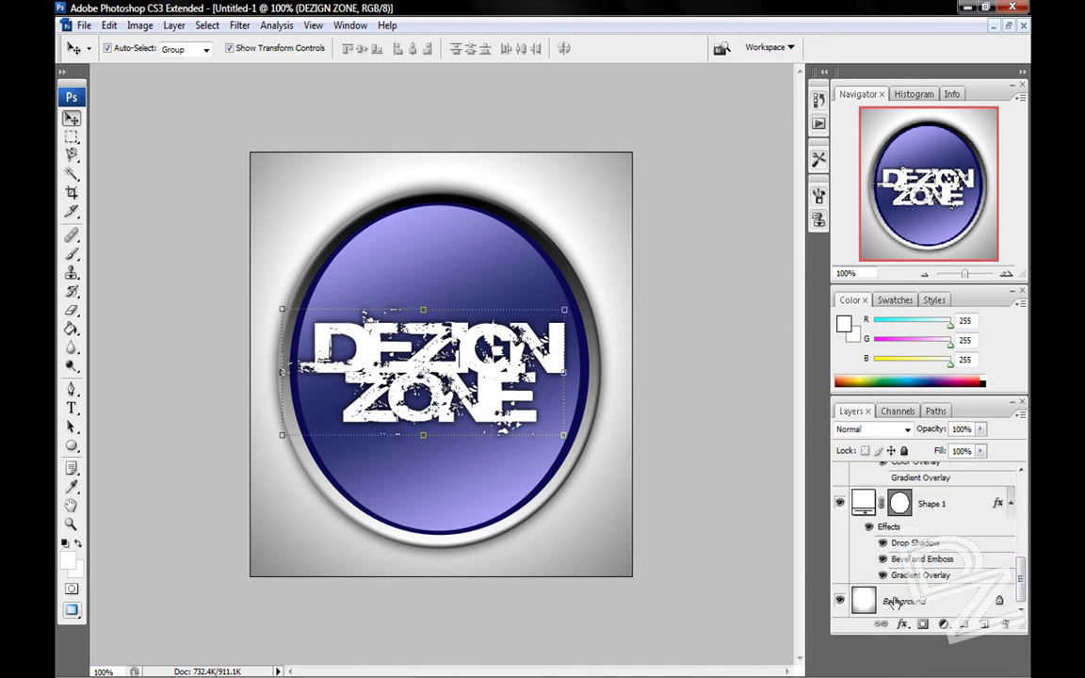
pyautogui.click(895, 603)
pyautogui.rightClick(895, 604)
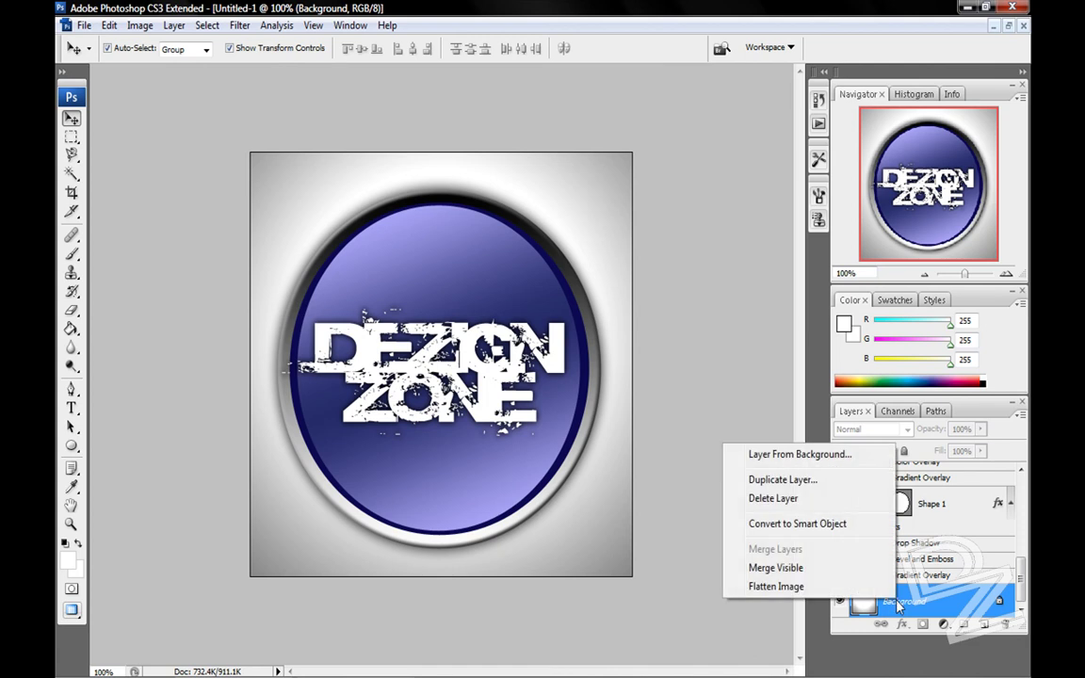
pyautogui.click(778, 587)
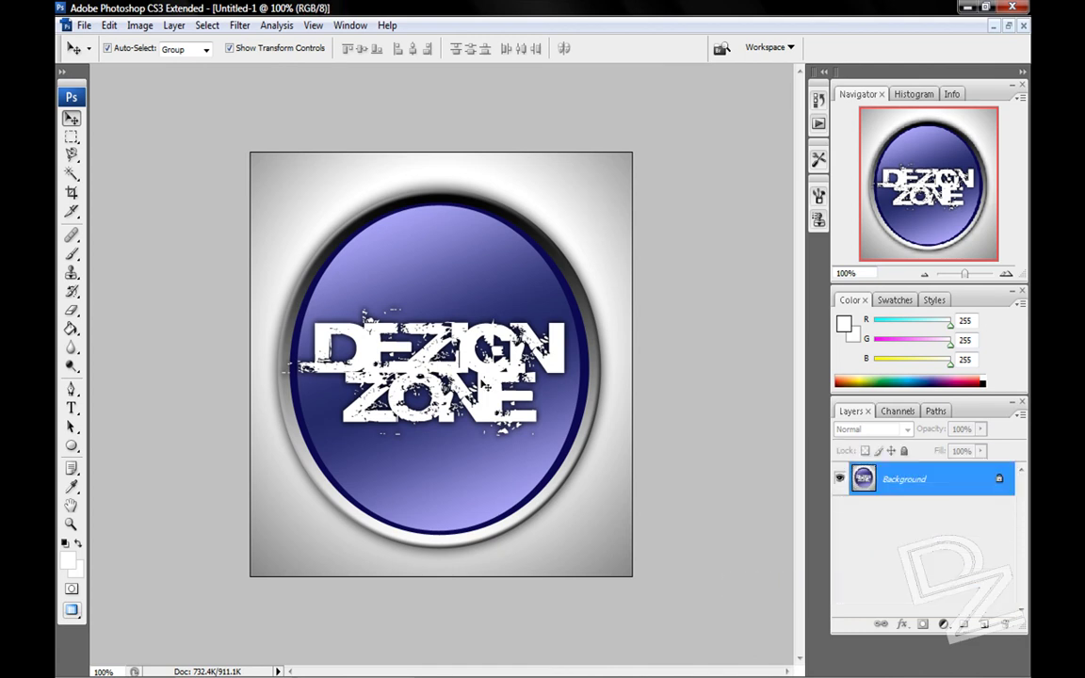
pyautogui.click(239, 26)
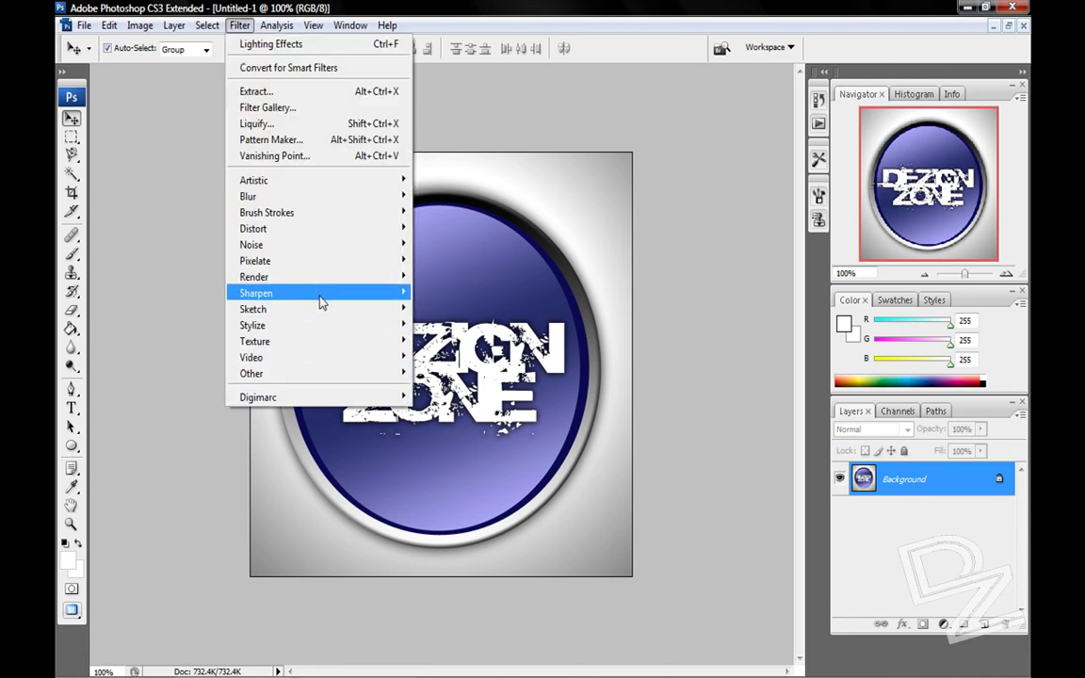
# - Add a 50-300mm Zoom lens flare at 118% brightness on the oval's top-left rim
pyautogui.moveTo(322, 284)
pyautogui.click(436, 318)
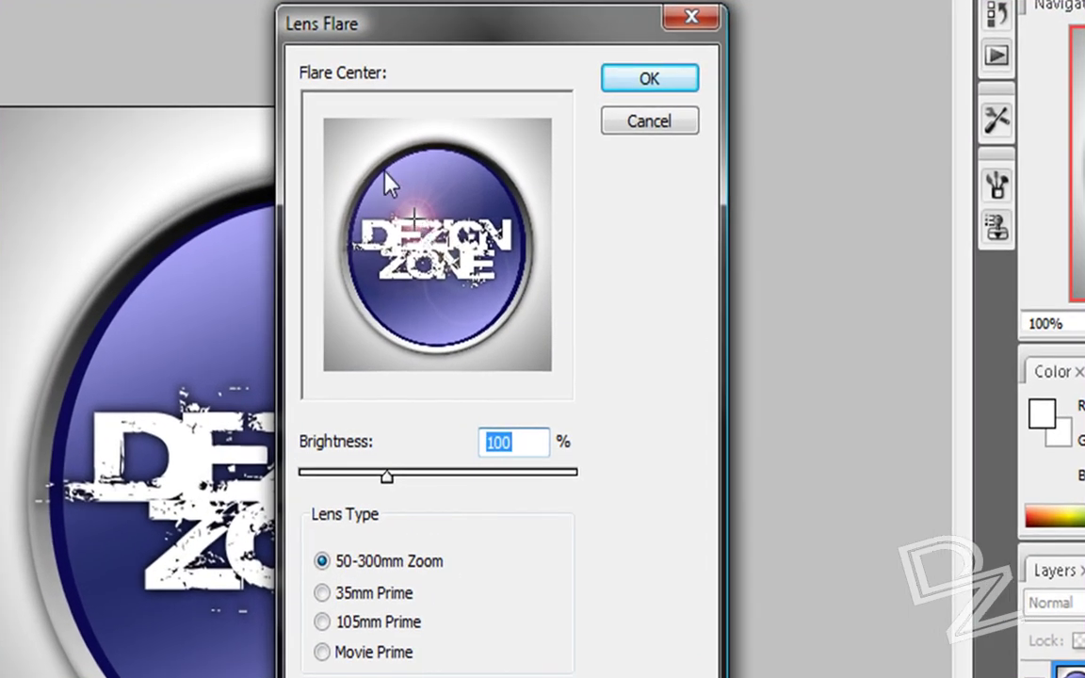
pyautogui.click(474, 184)
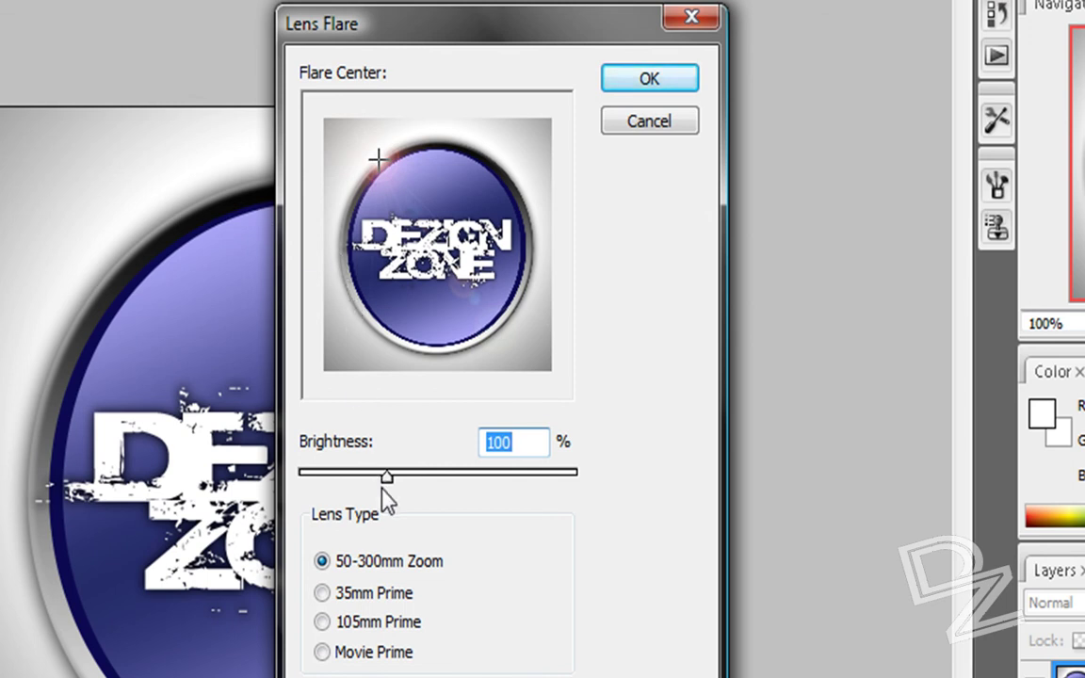
pyautogui.moveTo(385, 476); pyautogui.dragTo(404, 477)
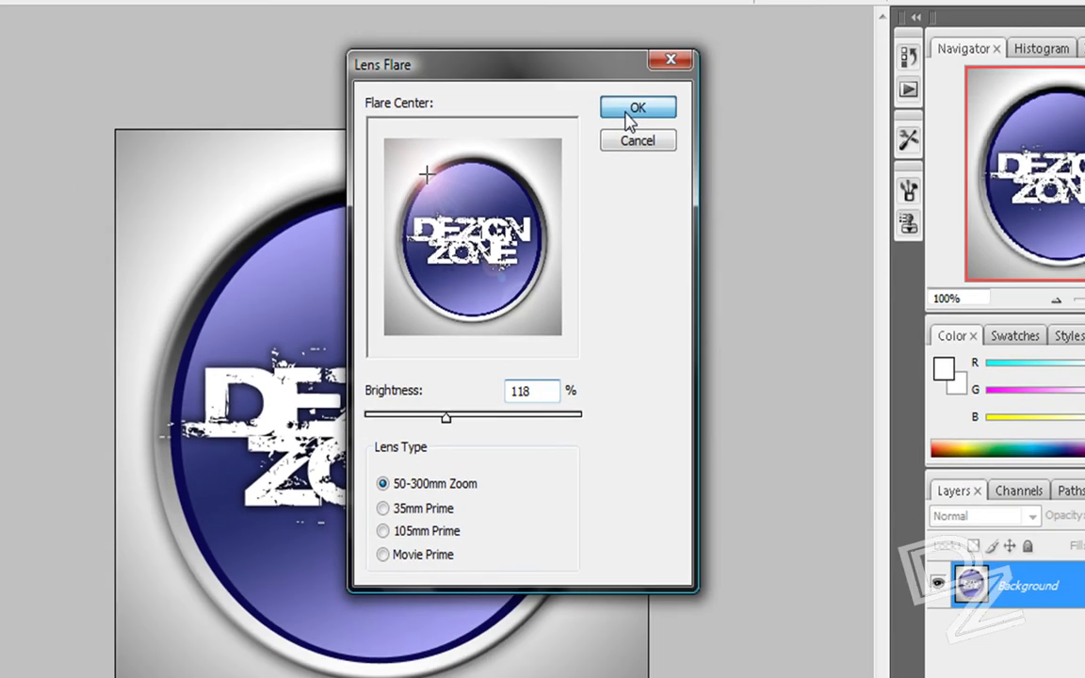
pyautogui.click(646, 79)
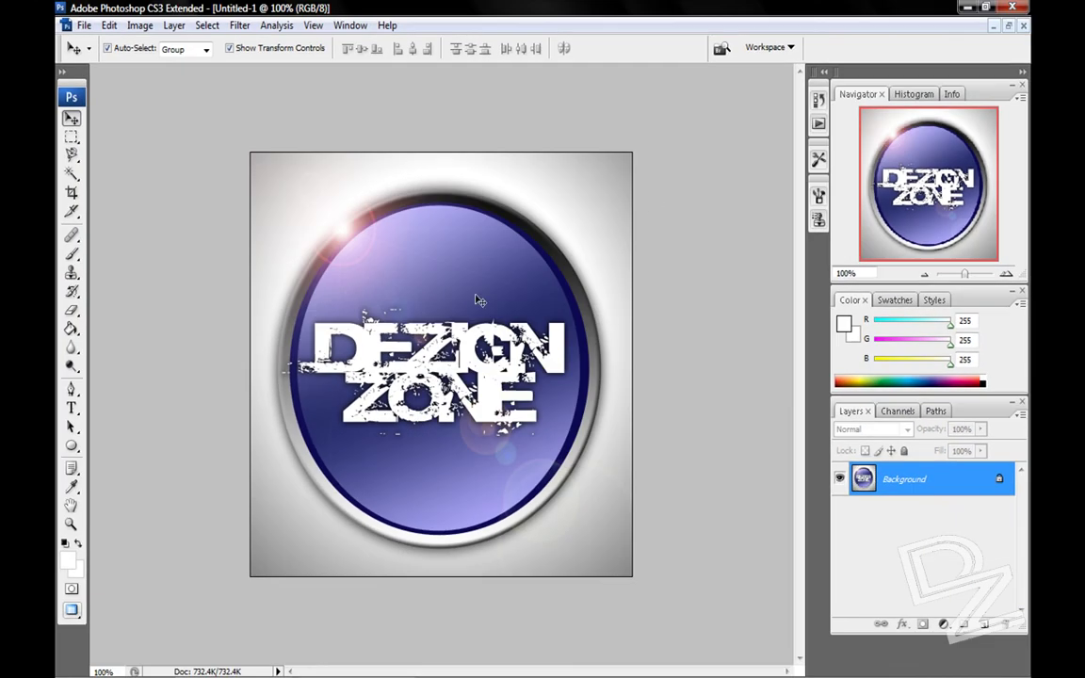
pyautogui.moveTo(264, 664)
# - Restore dezignzone.jpg and place it side by side with the Untitled-1 window
pyautogui.click(1009, 26)
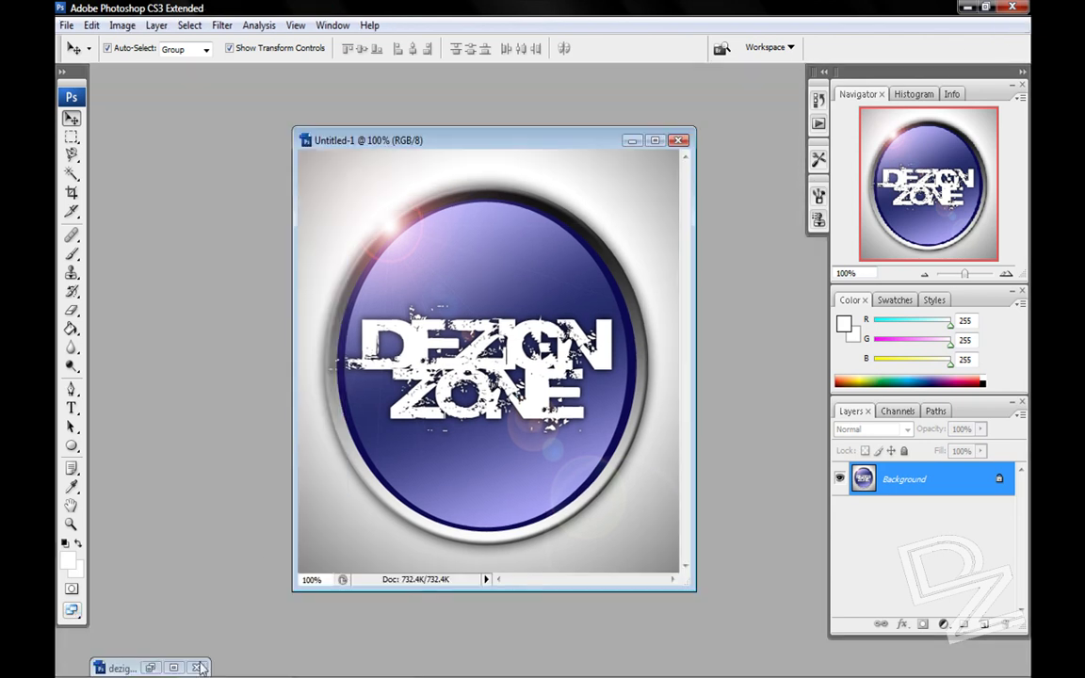
pyautogui.click(151, 667)
pyautogui.moveTo(534, 125); pyautogui.dragTo(299, 145)
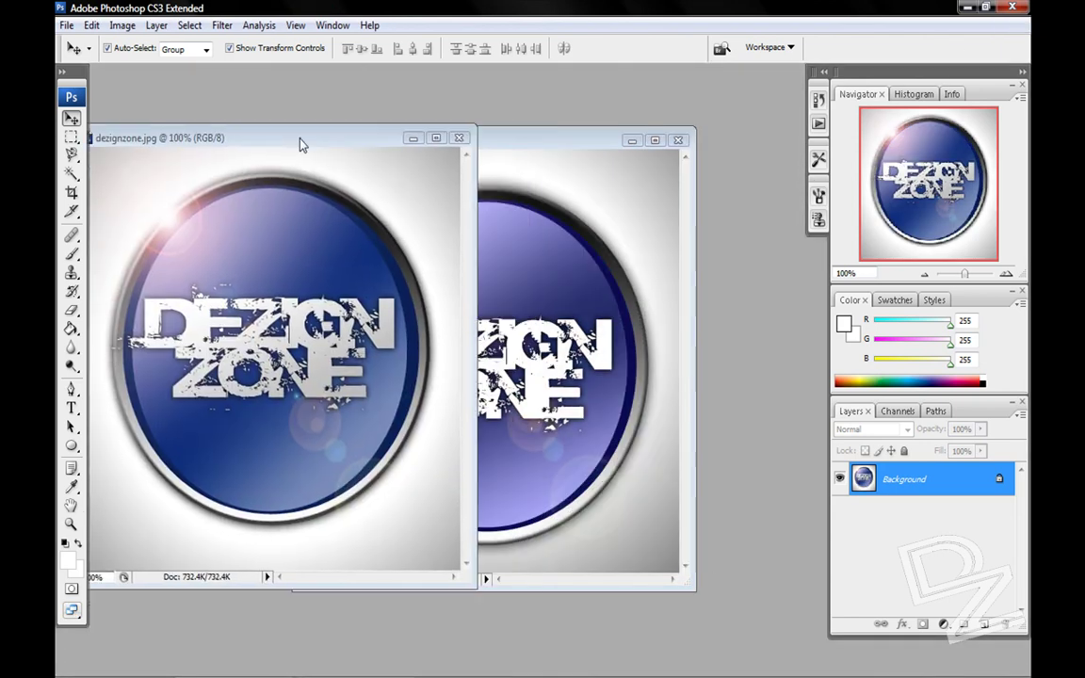
pyautogui.click(564, 133)
pyautogui.moveTo(551, 146); pyautogui.dragTo(675, 146)
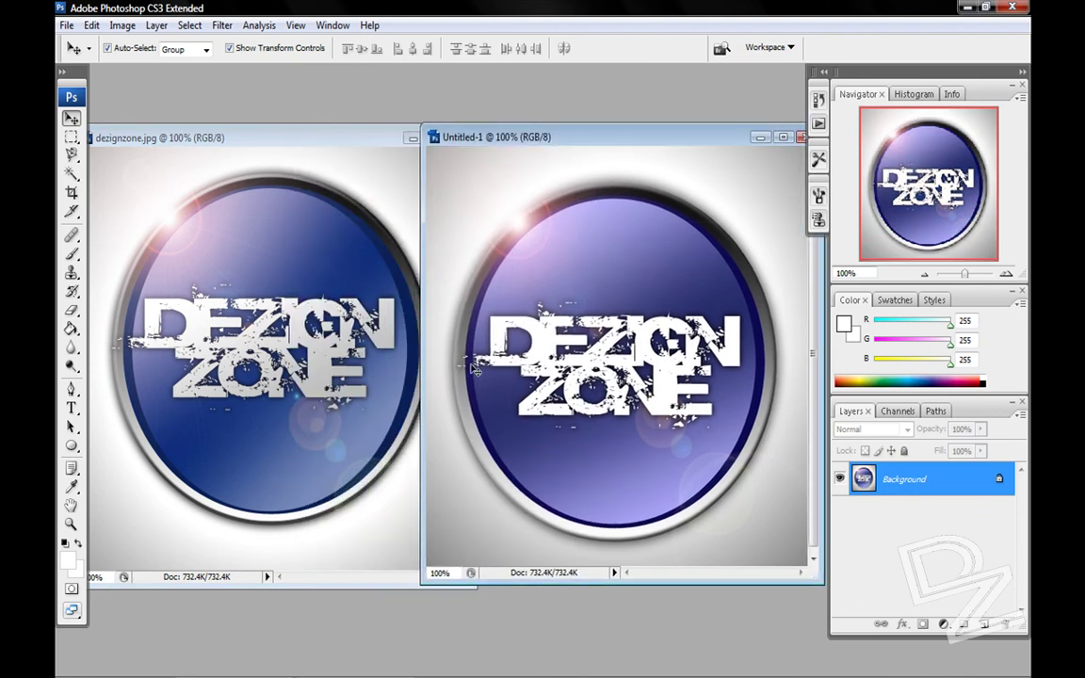